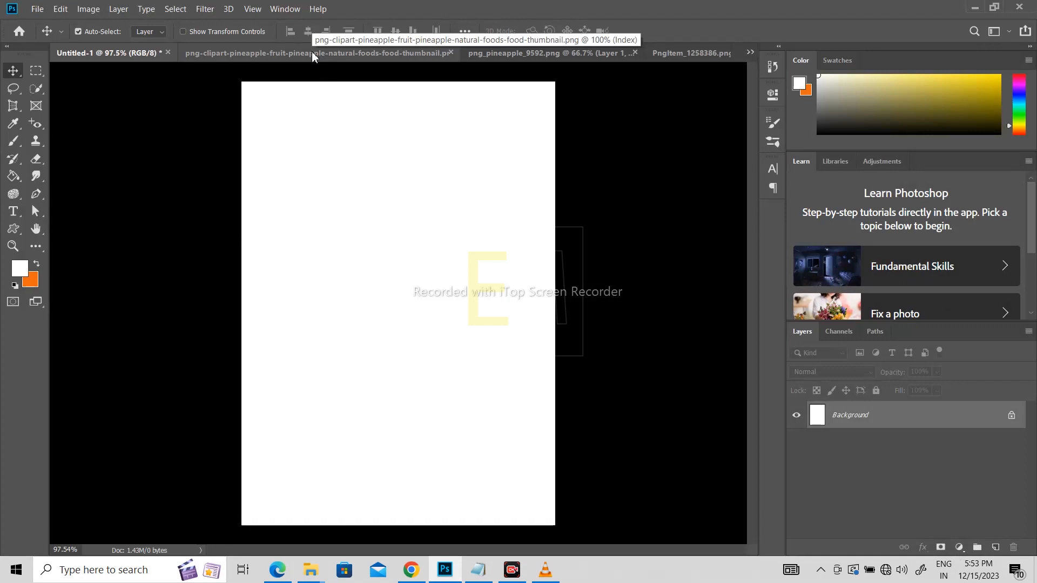
# Copy the pineapple from png_pineapple_9592.png into the Untitled-1 document.
pyautogui.click(312, 52)
pyautogui.click(531, 52)
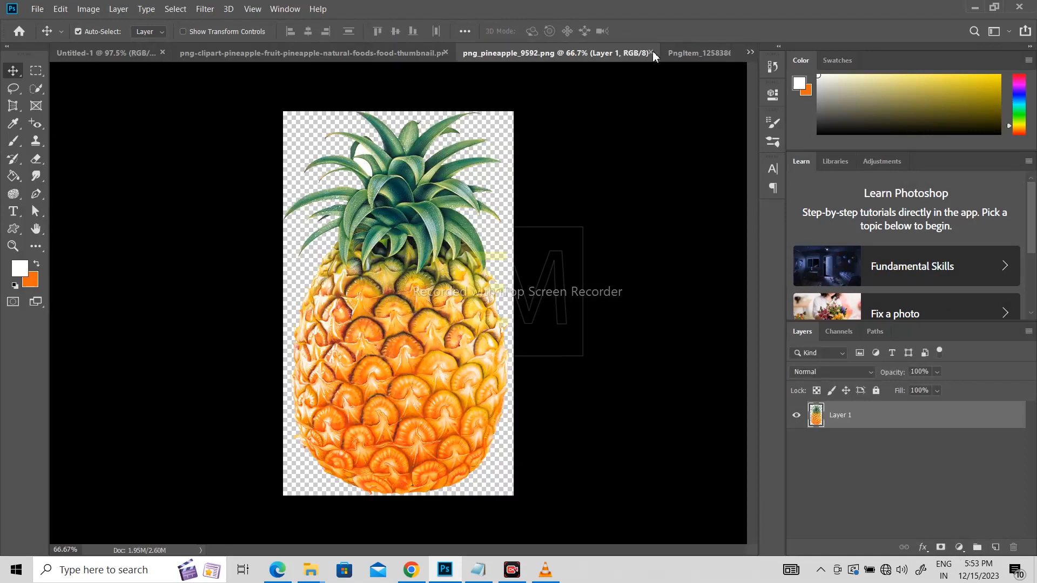
pyautogui.click(696, 53)
pyautogui.click(414, 56)
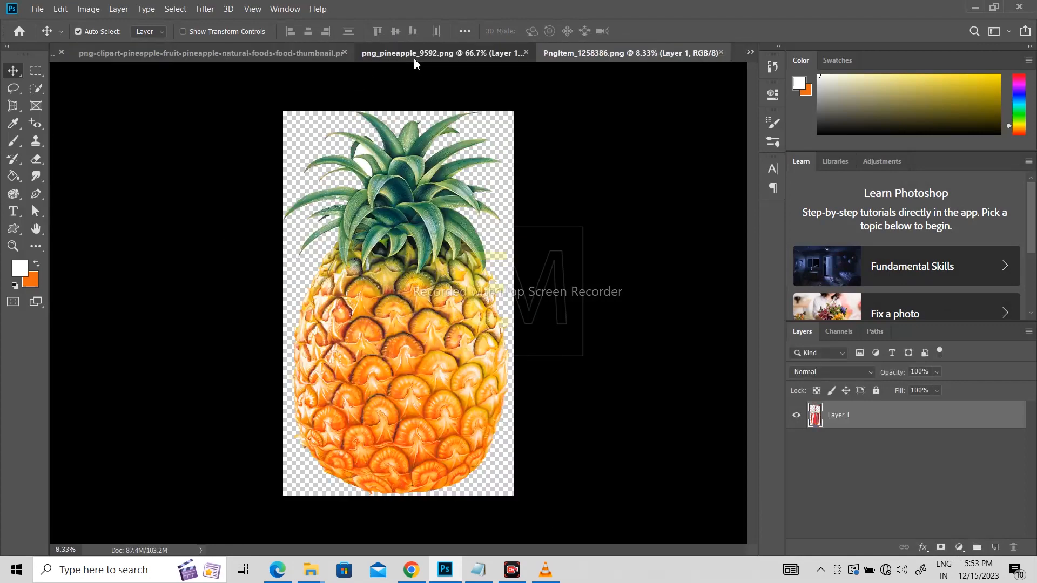
pyautogui.moveTo(413, 340)
pyautogui.mouseDown()
pyautogui.moveTo(127, 114)
pyautogui.moveTo(114, 59)
pyautogui.moveTo(410, 345)
pyautogui.moveTo(426, 348)
pyautogui.moveTo(420, 332)
pyautogui.mouseUp()
# Scale the pineapple to about 65% and centre it on the page.
pyautogui.hotkey('ctrl', 't')
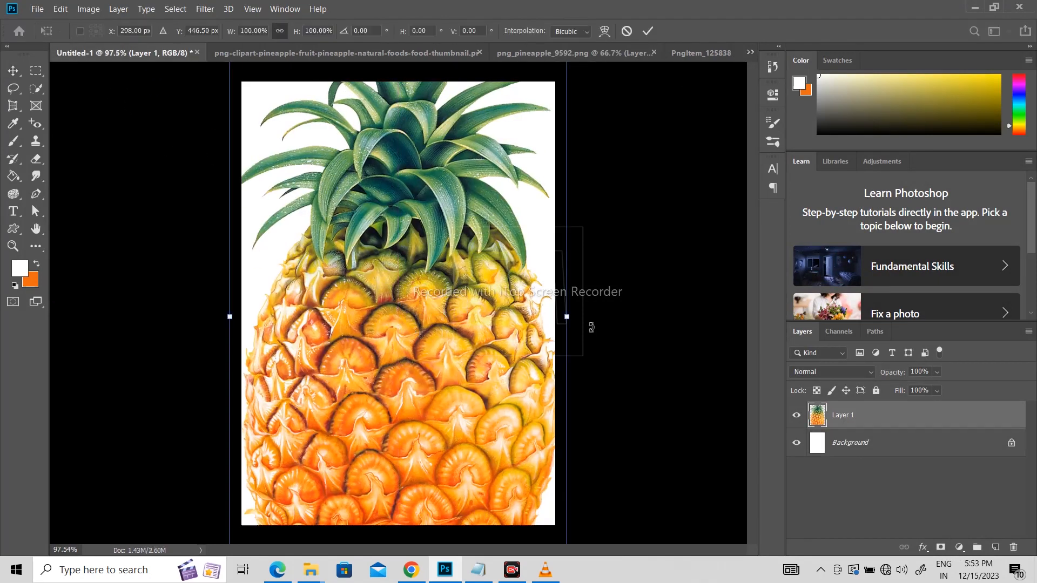
pyautogui.moveTo(568, 315); pyautogui.dragTo(451, 340)
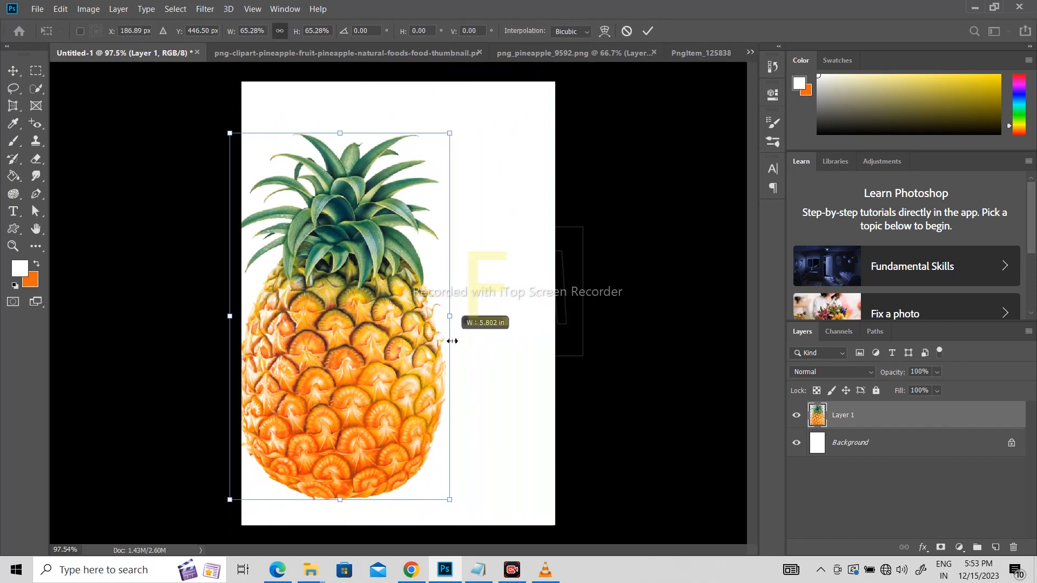
pyautogui.moveTo(364, 359); pyautogui.dragTo(412, 330)
pyautogui.press('Return')
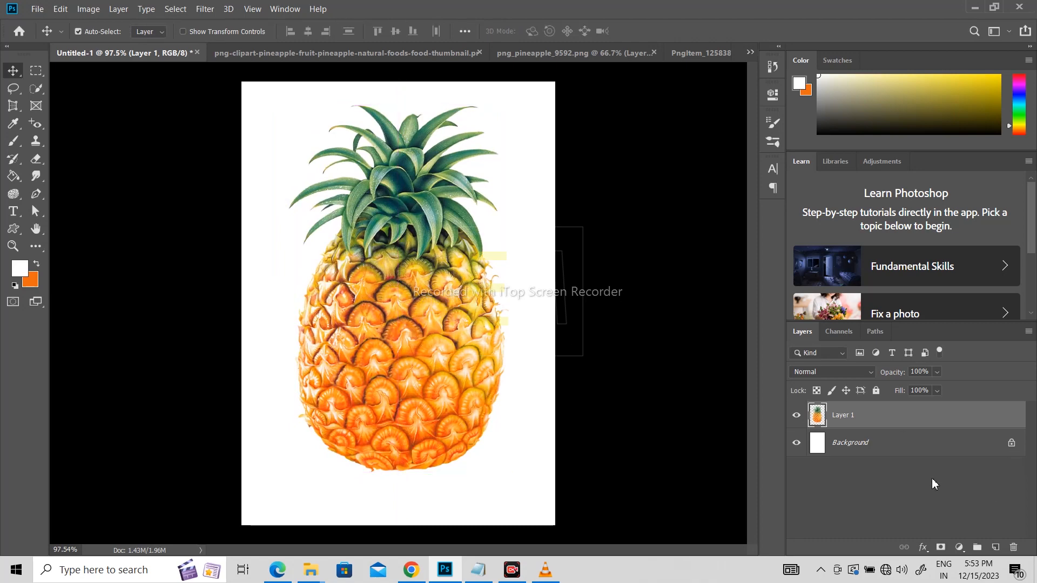
# Copy the lower half of the pineapple onto a new layer using a rectangular selection, and check it with Layer 1 hidden.
pyautogui.click(36, 70)
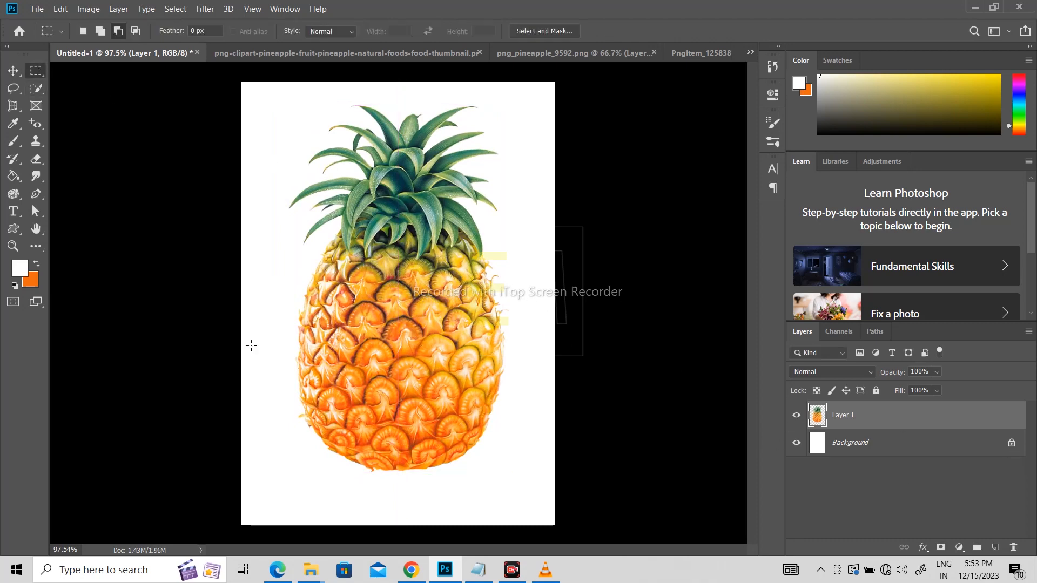
pyautogui.moveTo(275, 327); pyautogui.dragTo(518, 493)
pyautogui.hotkey('ctrl', 'd')
pyautogui.moveTo(287, 335); pyautogui.dragTo(518, 494)
pyautogui.hotkey('ctrl', 'j')
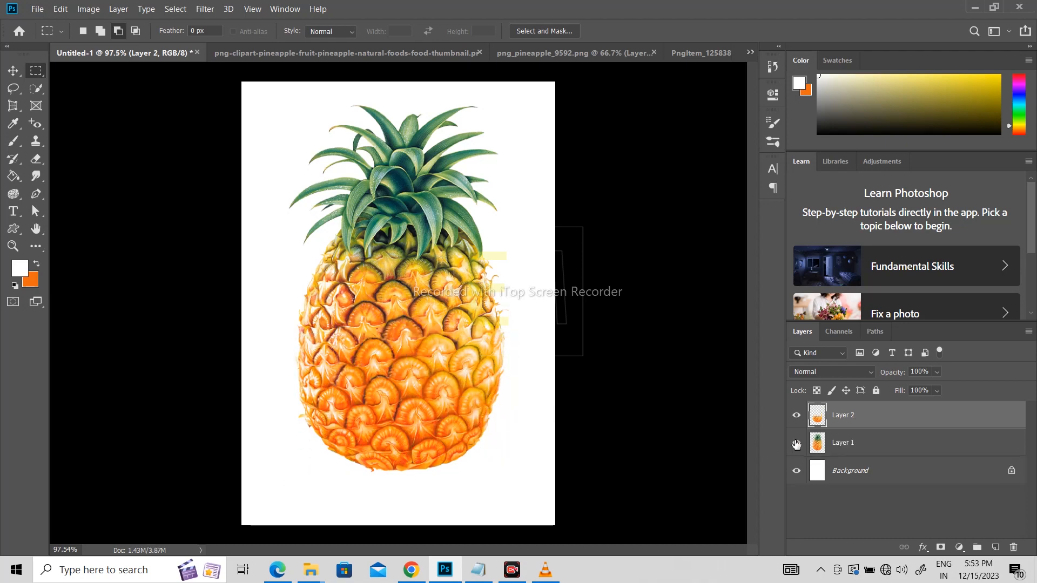
pyautogui.click(797, 443)
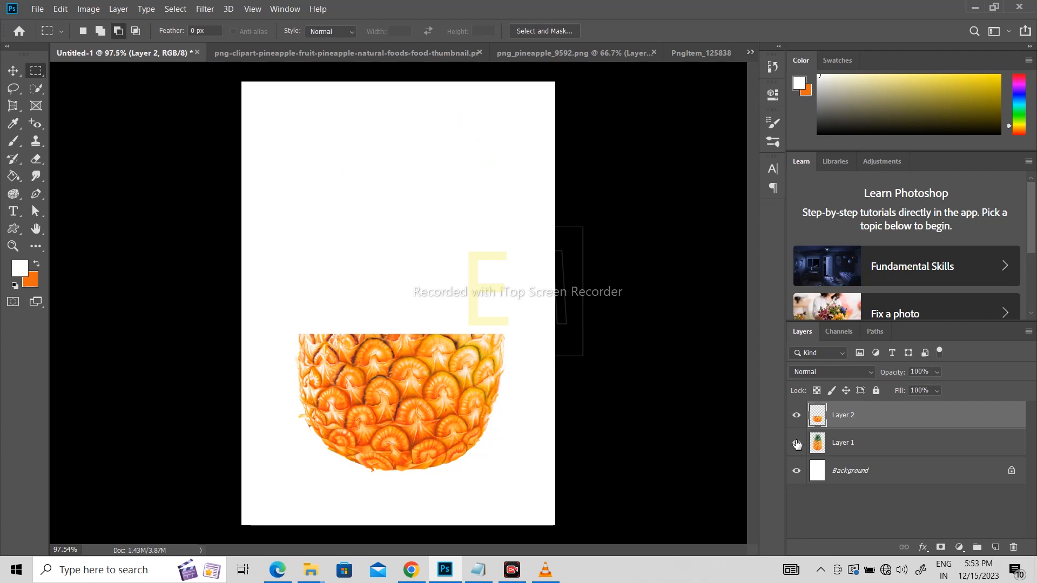
pyautogui.click(796, 443)
pyautogui.click(796, 443)
pyautogui.click(797, 443)
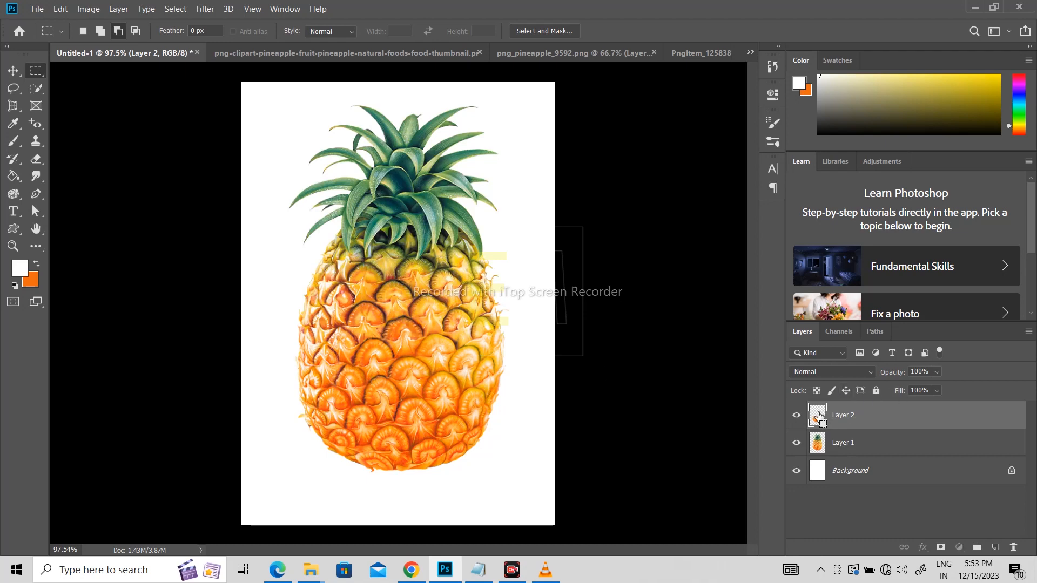
# Invert the selection loaded from Layer 2, copy the upper half of Layer 1's pineapple to a new layer, and hide Layer 1.
pyautogui.keyDown('ctrl'); pyautogui.click(817, 415); pyautogui.keyUp('ctrl')
pyautogui.click(869, 446)
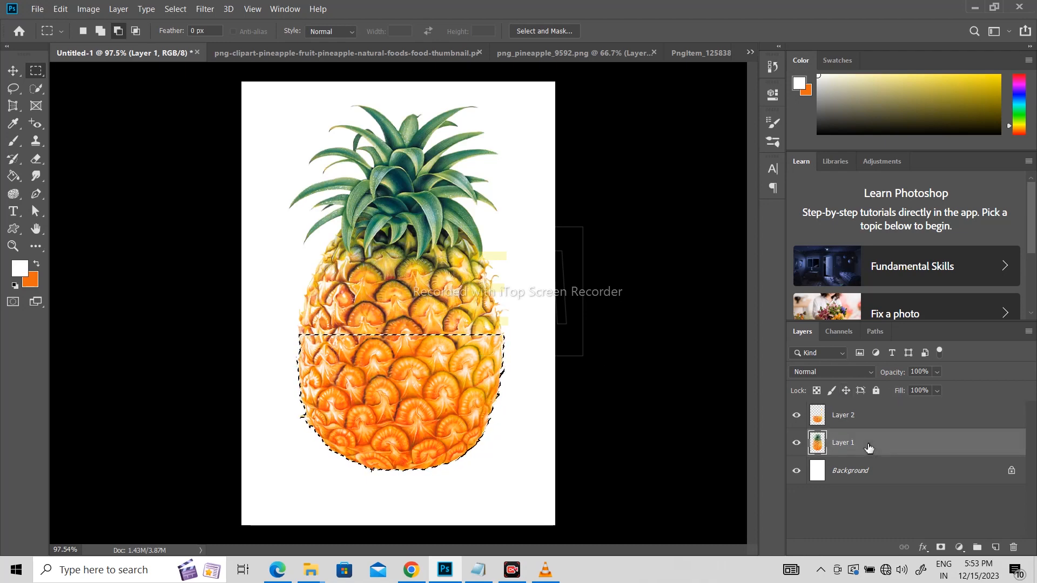
pyautogui.hotkey('ctrl', 'shift', 'i')
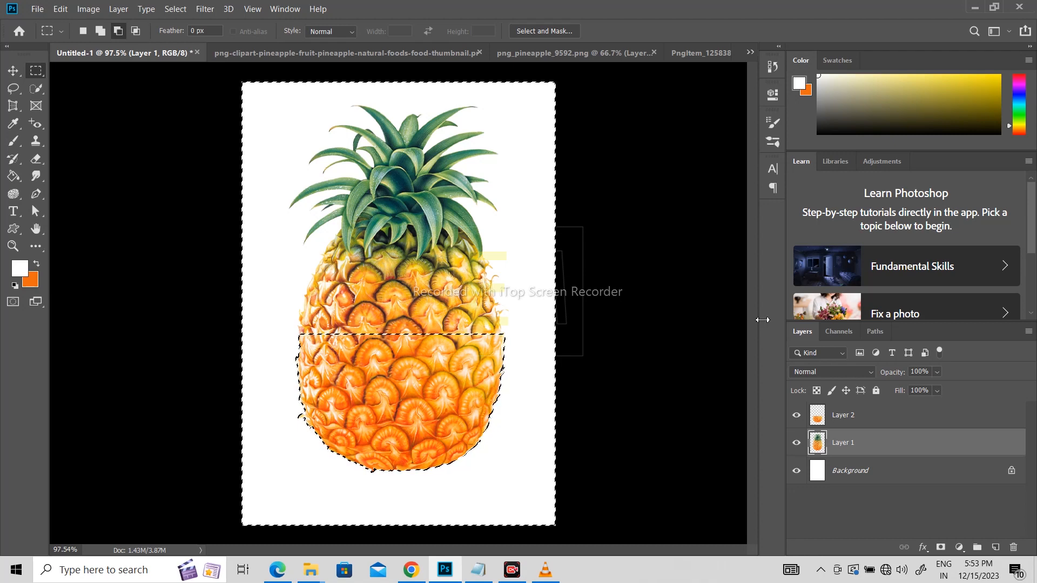
pyautogui.hotkey('ctrl', 'j')
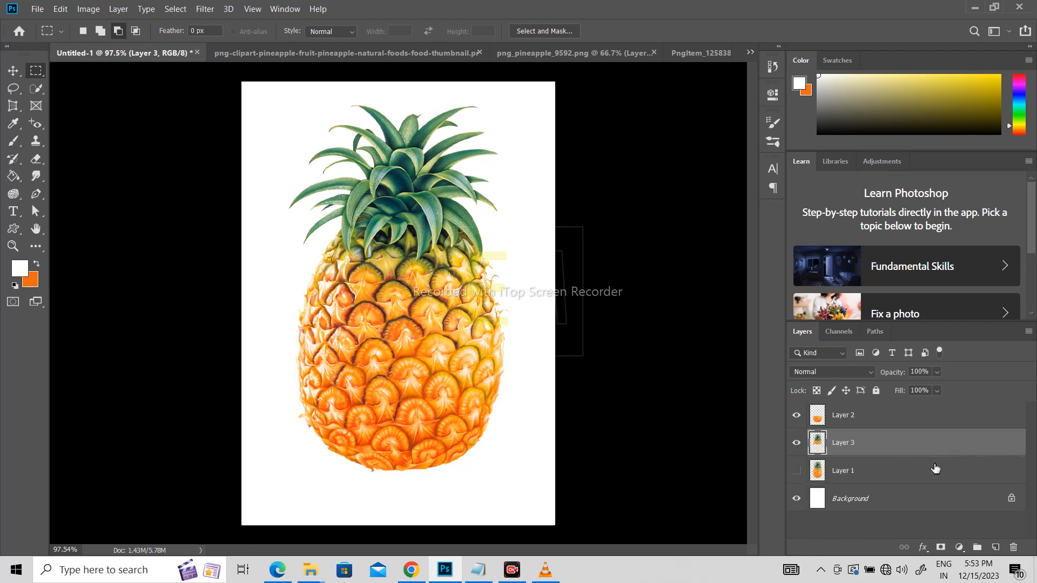
# Hide Layer 2 and erase the leftover outline pixels below the pineapple's upper half on Layer 3.
pyautogui.click(800, 419)
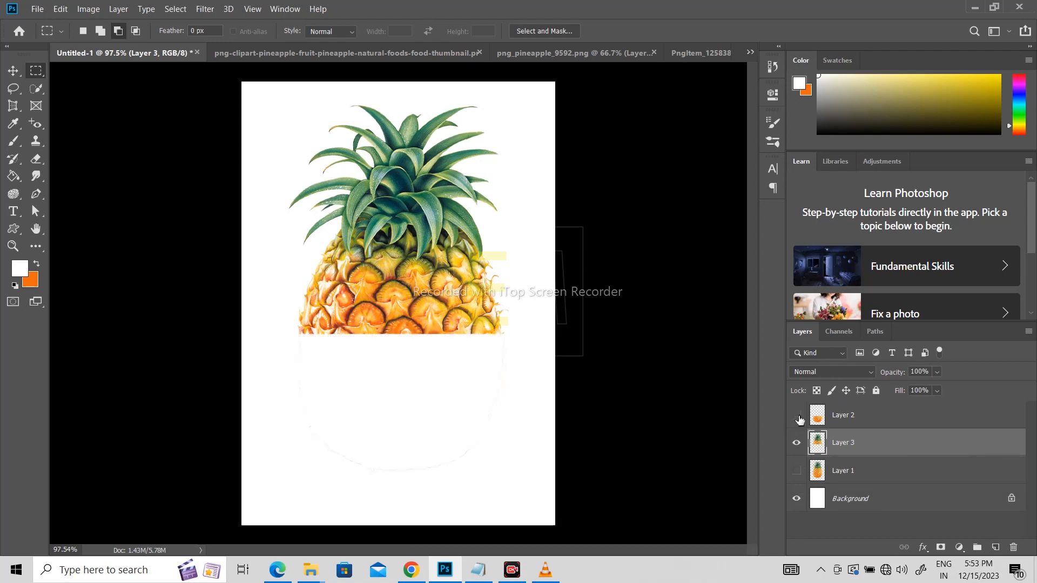
pyautogui.click(800, 419)
pyautogui.click(800, 419)
pyautogui.click(35, 159)
pyautogui.scroll(3, 499, 443)
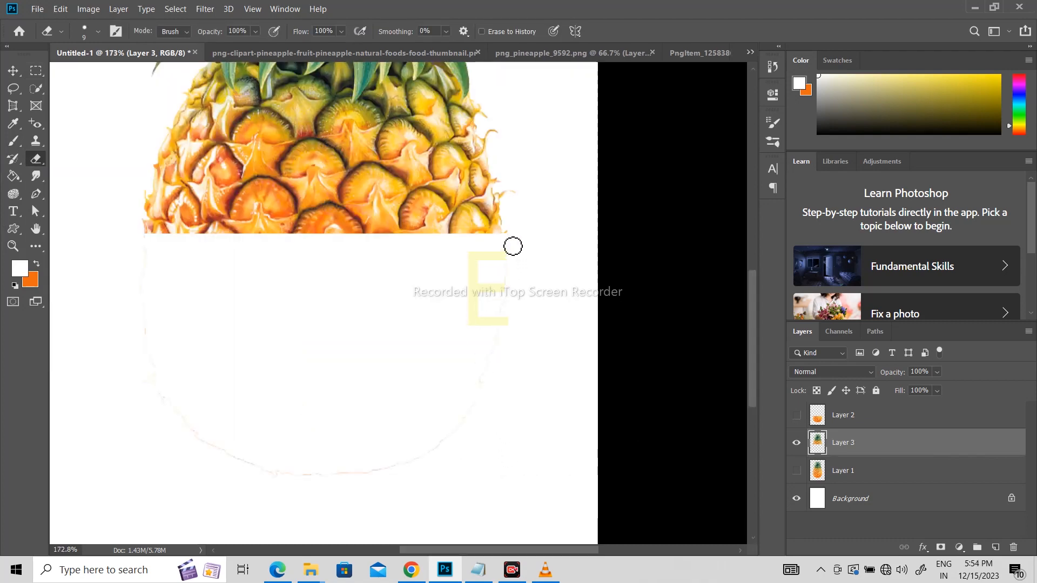
pyautogui.moveTo(495, 369)
pyautogui.mouseDown()
pyautogui.moveTo(457, 451)
pyautogui.moveTo(420, 475)
pyautogui.moveTo(479, 431)
pyautogui.moveTo(342, 481)
pyautogui.moveTo(318, 481)
pyautogui.moveTo(357, 475)
pyautogui.moveTo(220, 481)
pyautogui.moveTo(295, 477)
pyautogui.moveTo(208, 446)
pyautogui.moveTo(197, 420)
pyautogui.moveTo(262, 468)
pyautogui.moveTo(181, 416)
pyautogui.moveTo(153, 350)
pyautogui.moveTo(172, 414)
pyautogui.moveTo(138, 375)
pyautogui.moveTo(147, 255)
pyautogui.mouseUp()
pyautogui.click(13, 70)
pyautogui.scroll(-3, 486, 329)
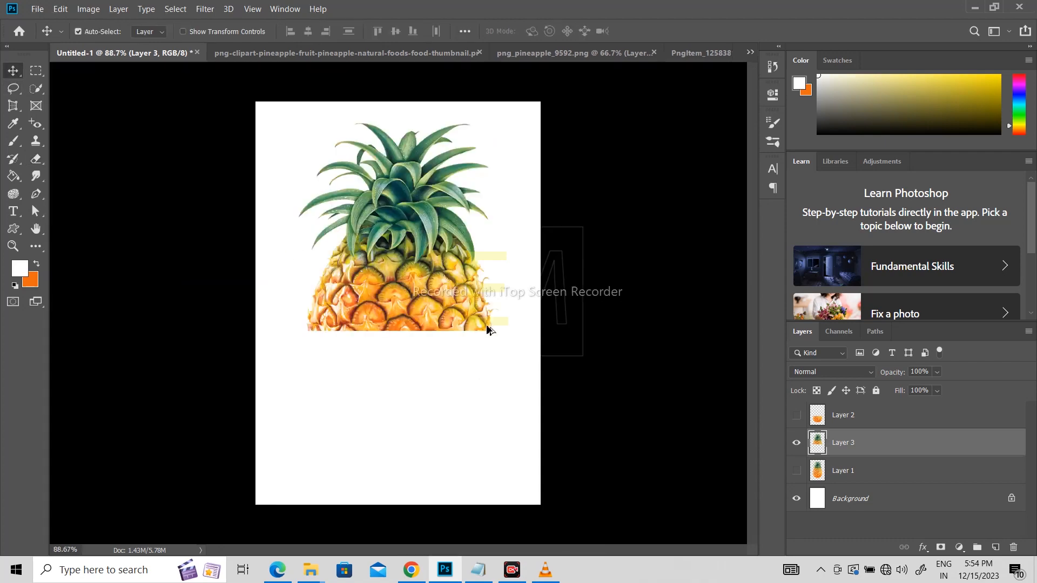
pyautogui.scroll(2, 488, 319)
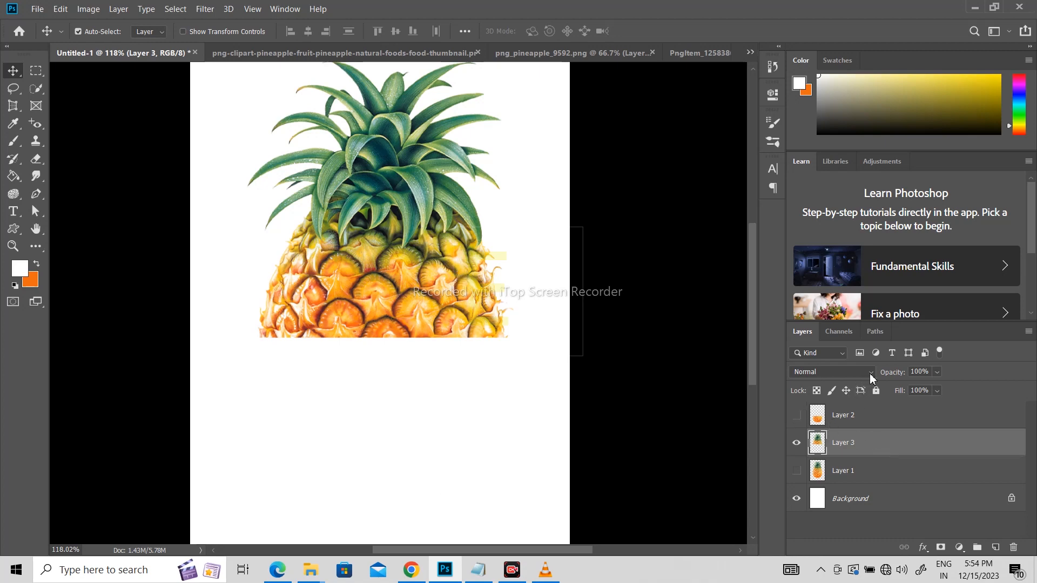
# Show Layer 2 with the pineapple's lower half again, leaving Layer 1 hidden.
pyautogui.click(854, 476)
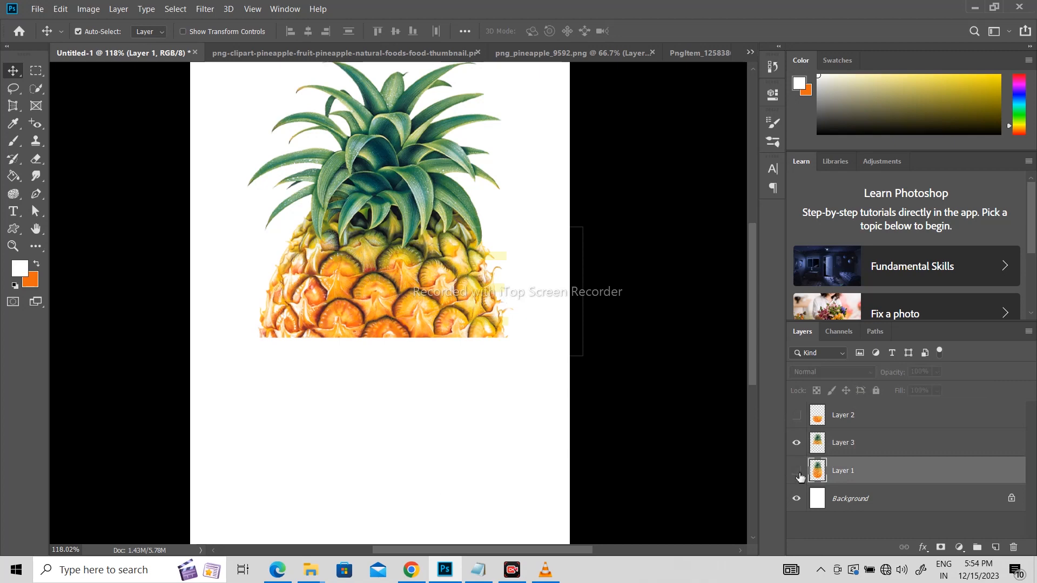
pyautogui.click(798, 471)
pyautogui.click(798, 471)
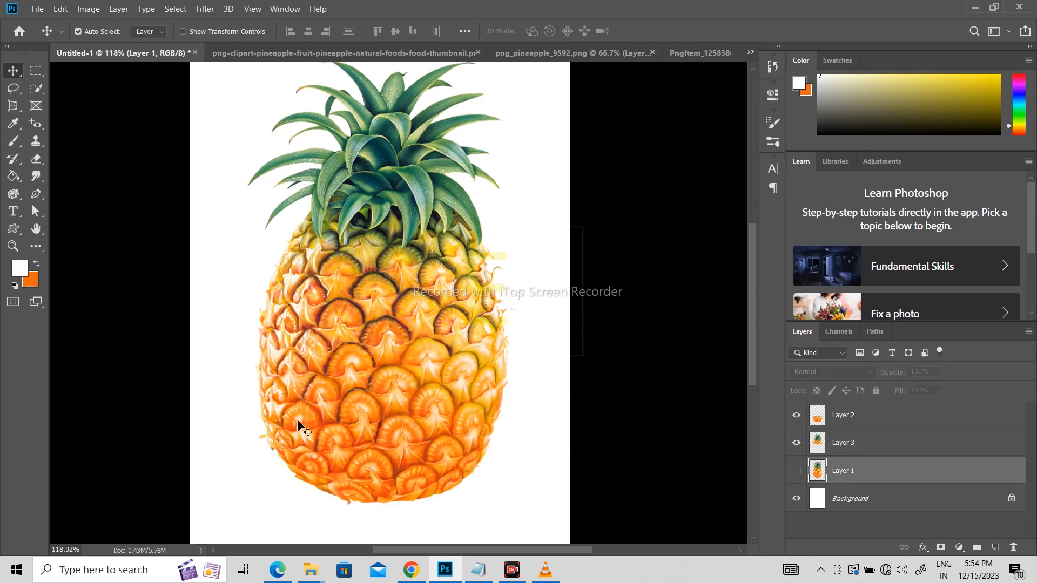
# Sample an orange from the pineapple's skin and fill the Background layer with it.
pyautogui.press('i')
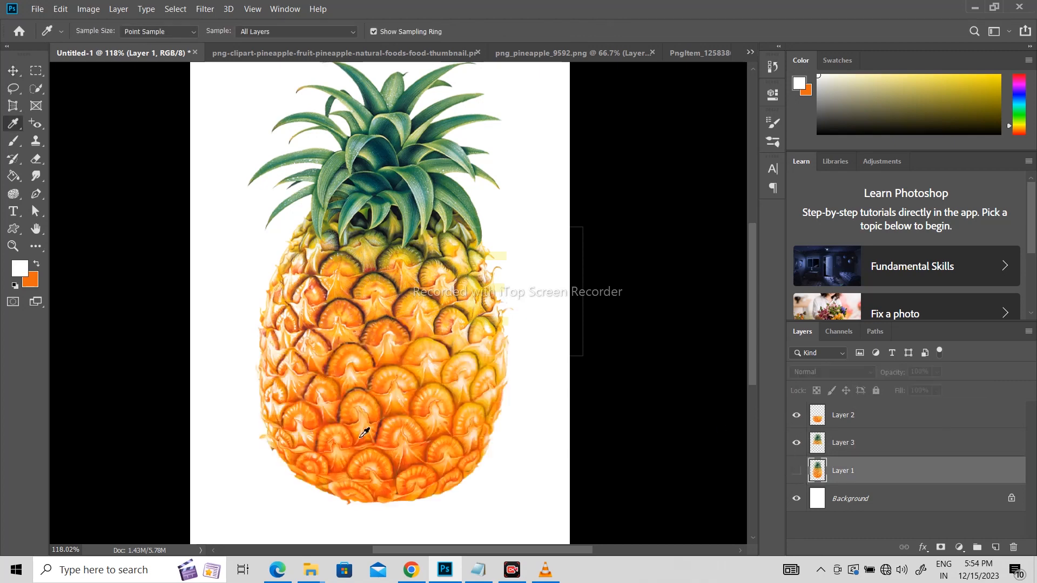
pyautogui.click(346, 369)
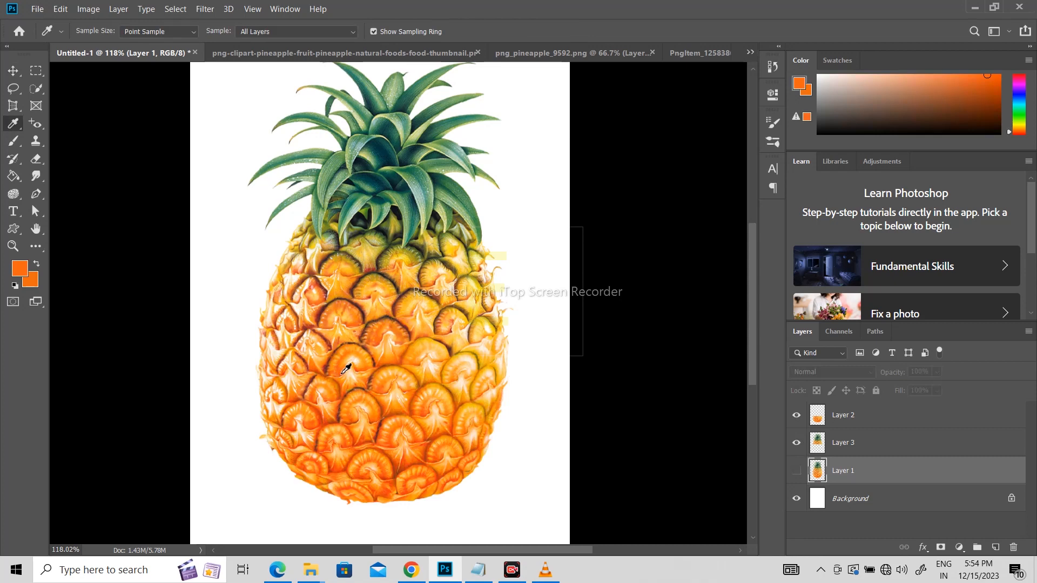
pyautogui.click(899, 503)
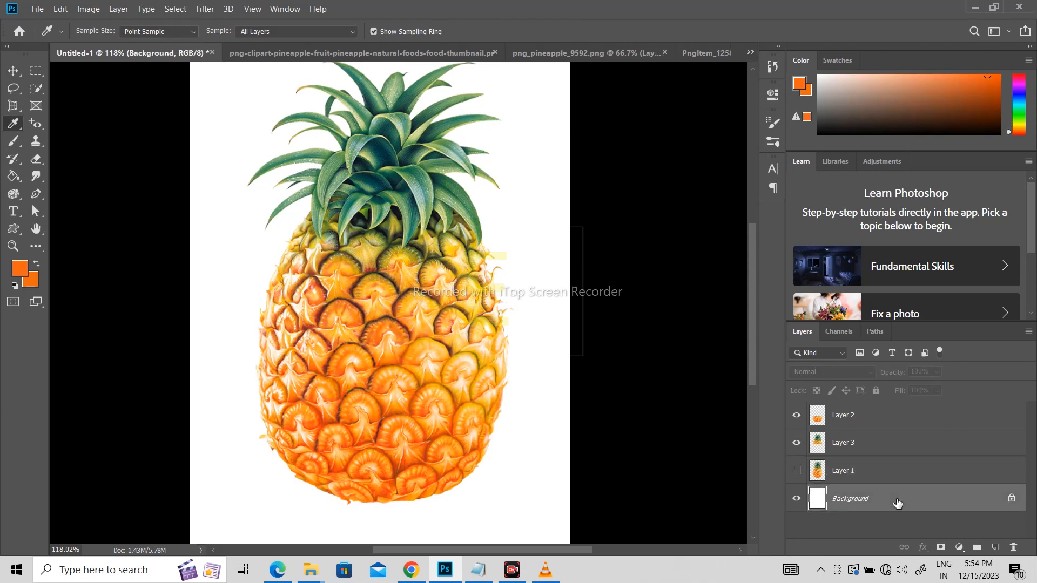
pyautogui.hotkey('alt', 'BackSpace')
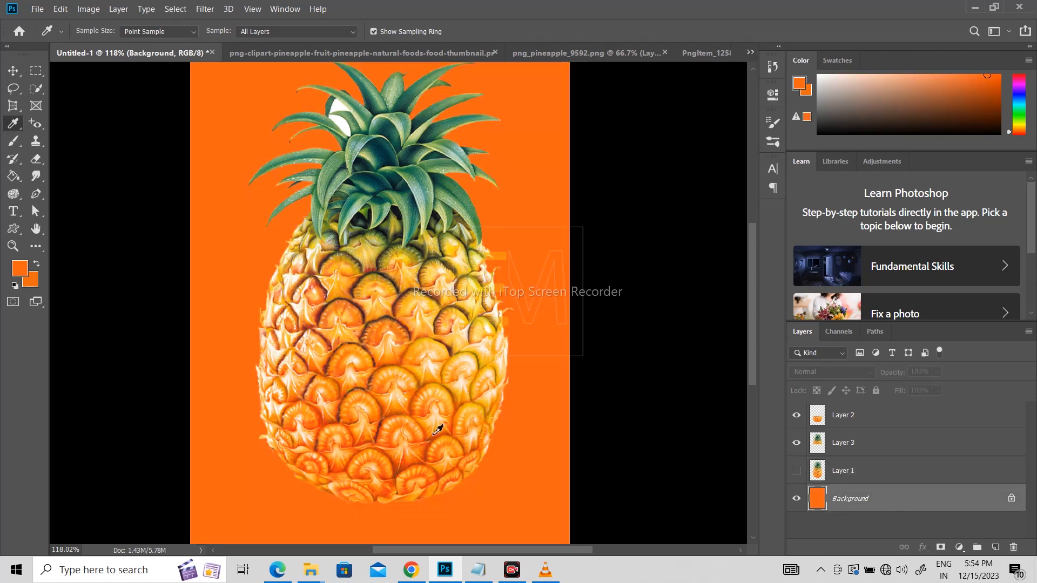
# Examine the pineapple's cut-out edges and leaves against the orange background.
pyautogui.scroll(-2, 437, 429)
pyautogui.scroll(1, 424, 346)
pyautogui.scroll(-1, 424, 346)
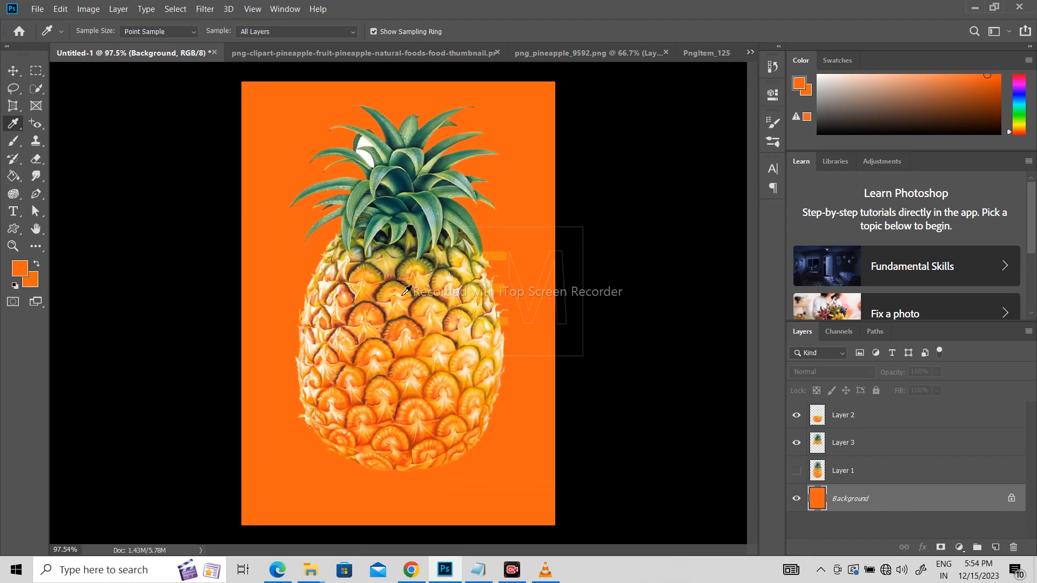
pyautogui.scroll(3, 356, 184)
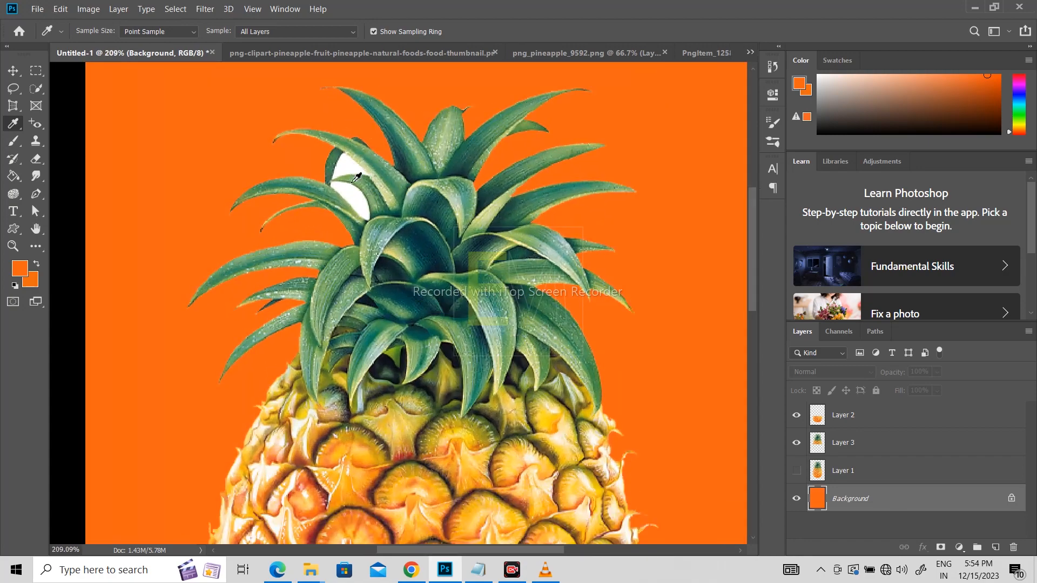
pyautogui.scroll(-2, 341, 169)
pyautogui.scroll(3, 349, 170)
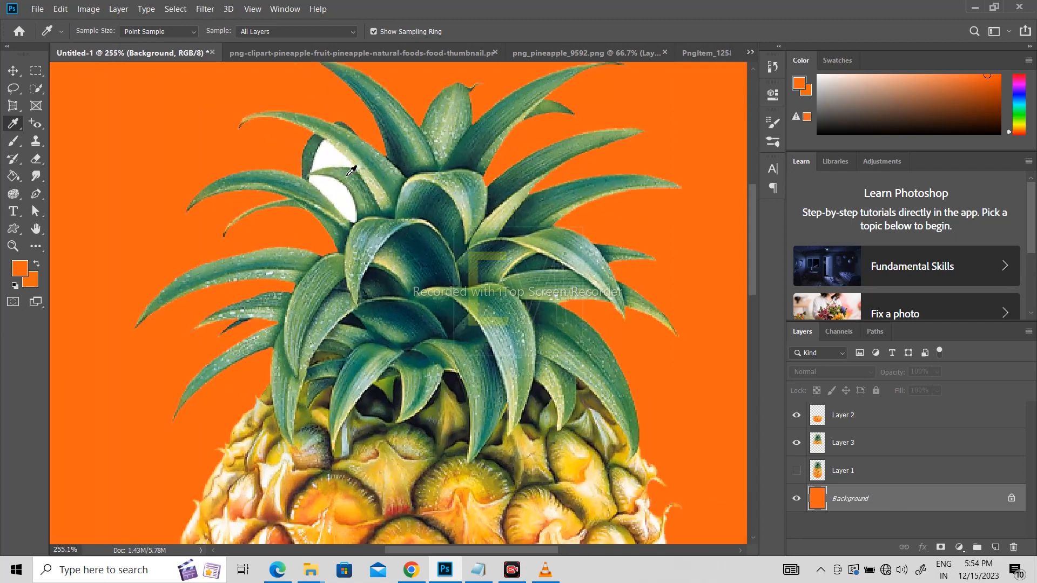
pyautogui.scroll(-3, 332, 162)
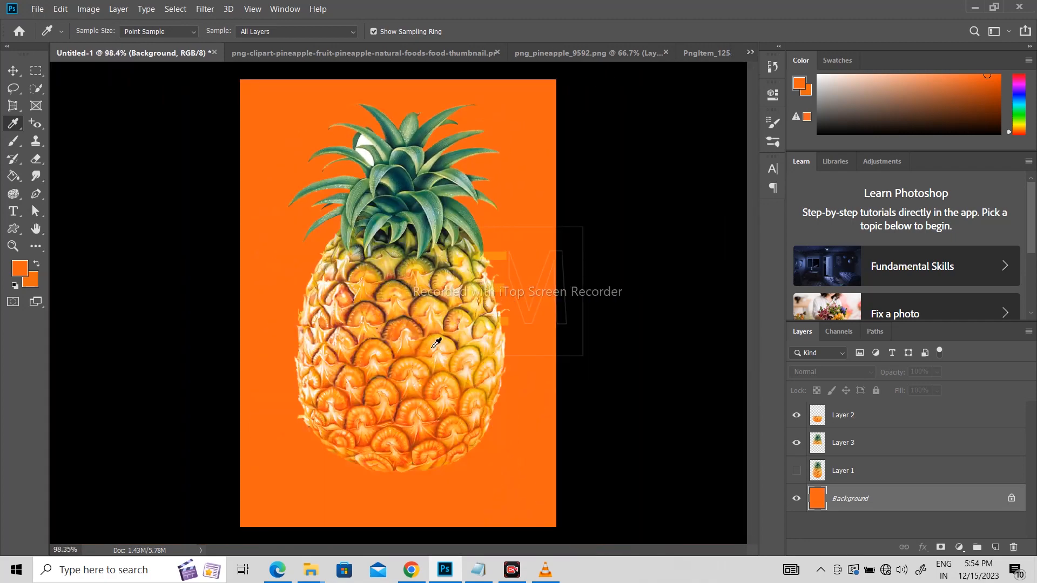
pyautogui.scroll(1, 437, 343)
# Set Layer 3's blend mode to Screen and desaturate the layer.
pyautogui.click(895, 446)
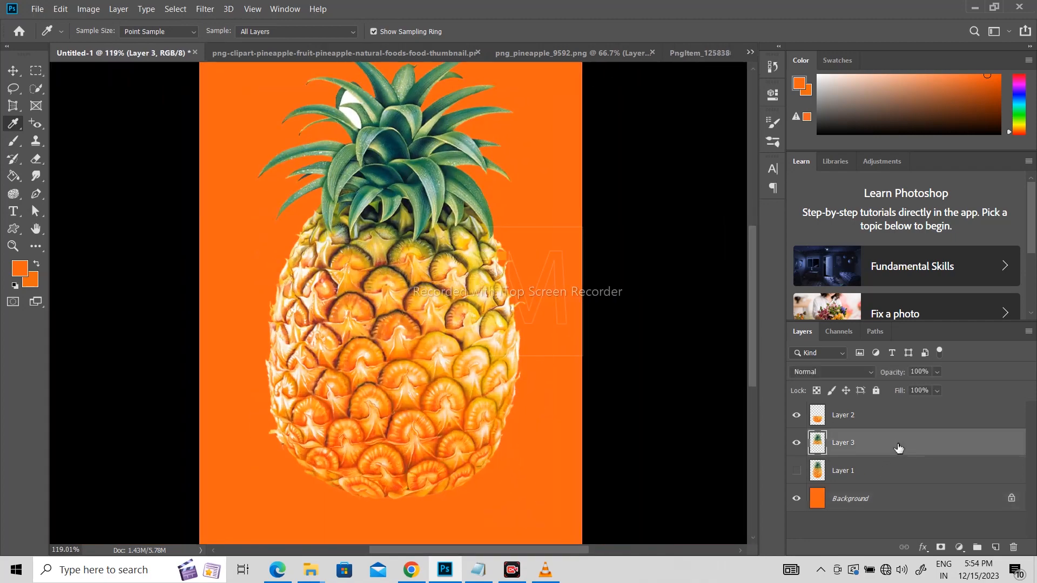
pyautogui.click(872, 373)
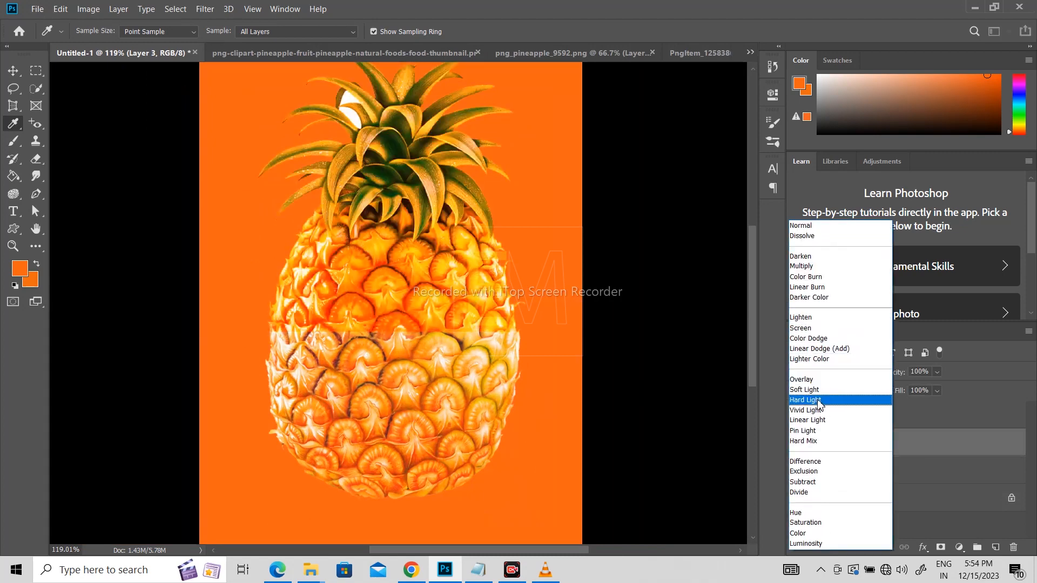
pyautogui.click(818, 328)
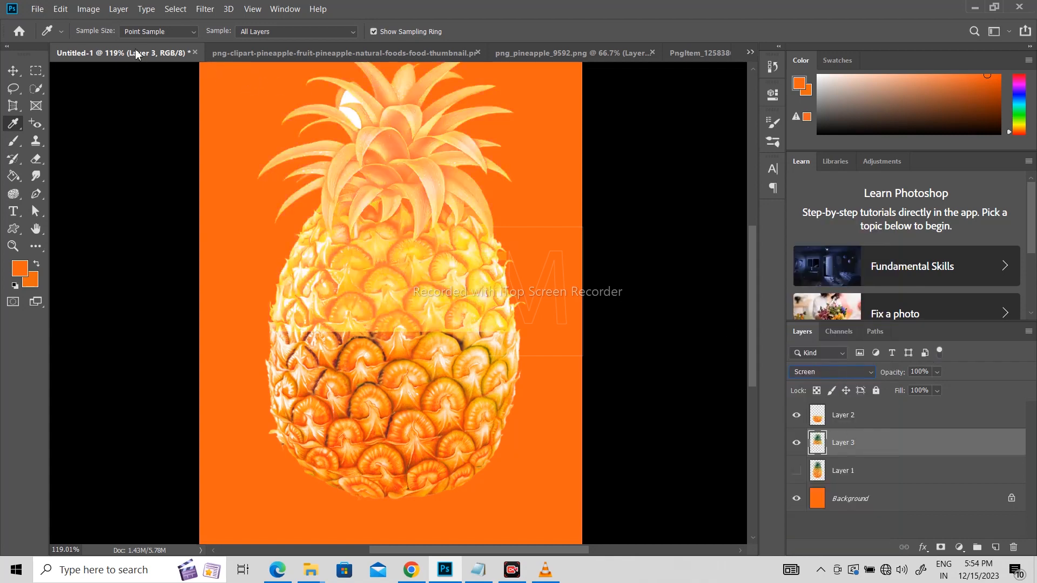
pyautogui.click(85, 12)
pyautogui.moveTo(116, 41)
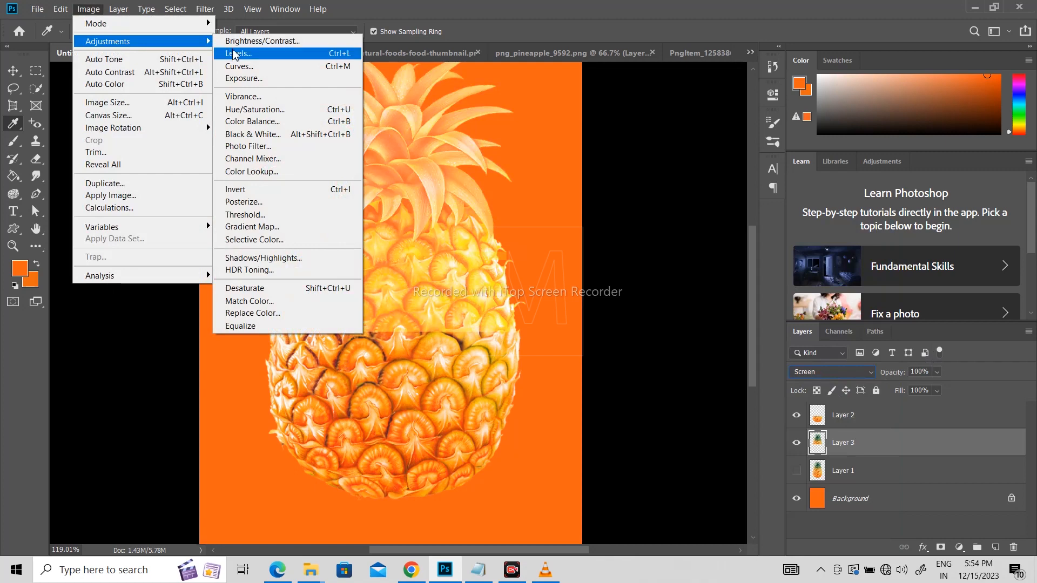
pyautogui.click(248, 288)
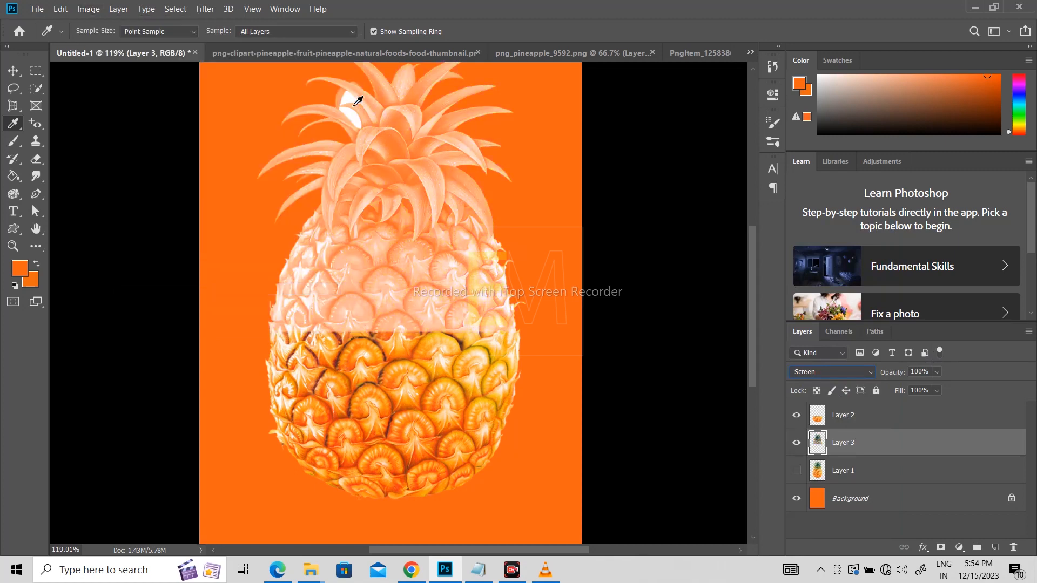
# Apply a Levels adjustment to Layer 3 with the RGB black input level at 74.
pyautogui.click(89, 11)
pyautogui.moveTo(139, 41)
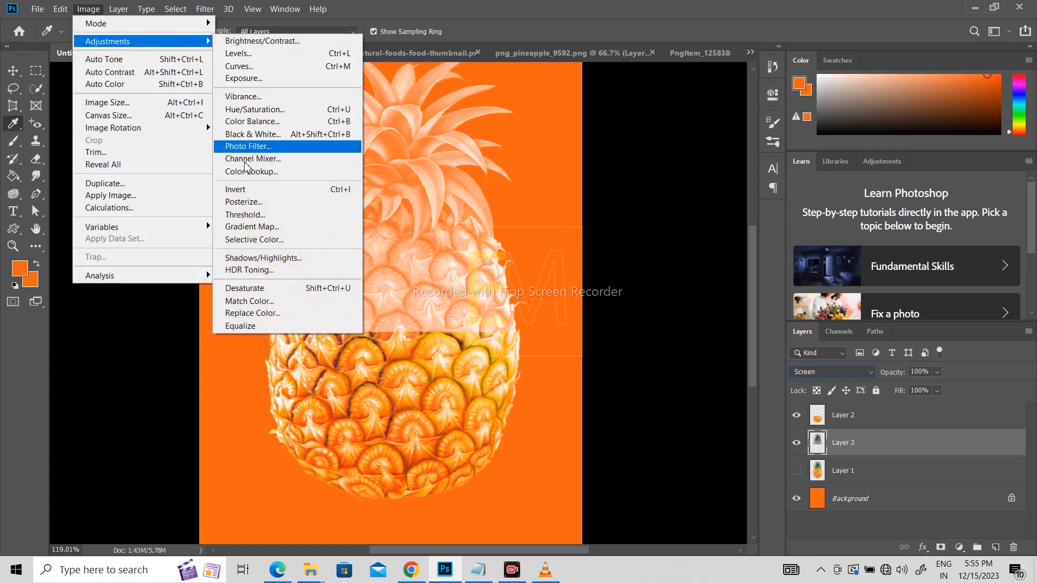
pyautogui.click(237, 53)
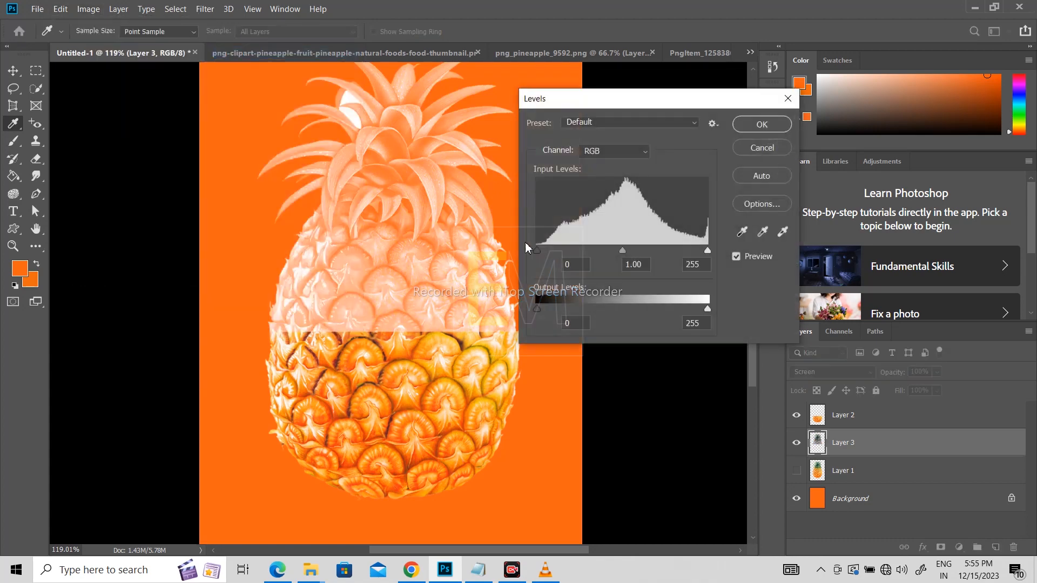
pyautogui.moveTo(537, 251); pyautogui.dragTo(588, 254)
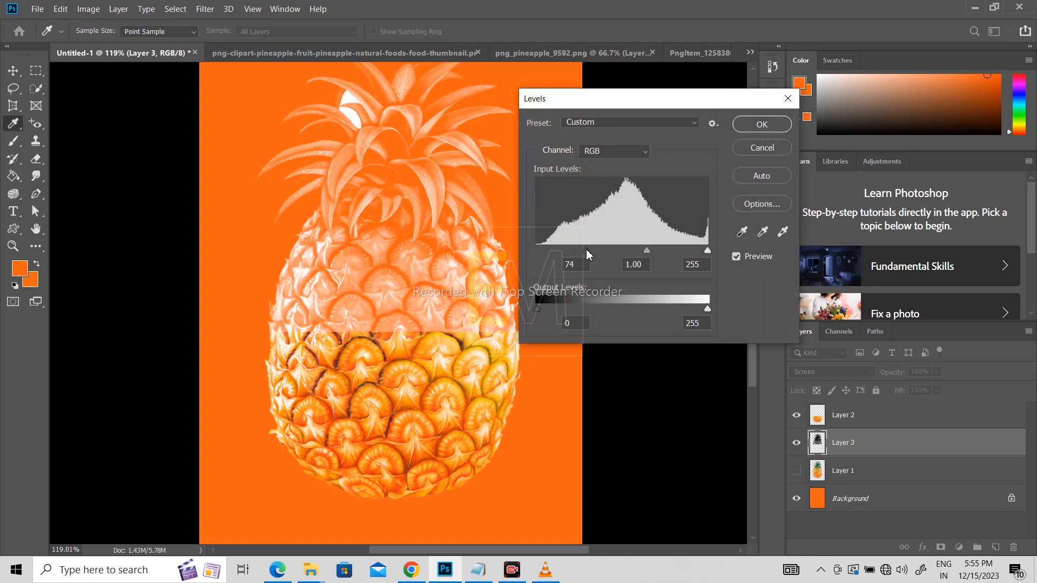
pyautogui.click(762, 125)
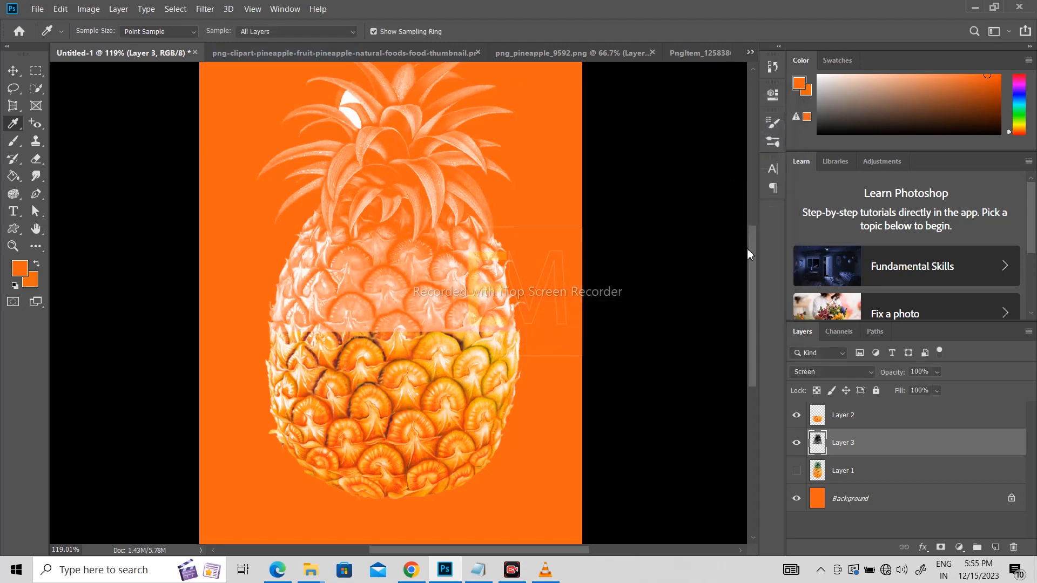
# Try to move the sliced pineapple image from the png-clipart pineapple document into Untitled-1.
pyautogui.click(13, 71)
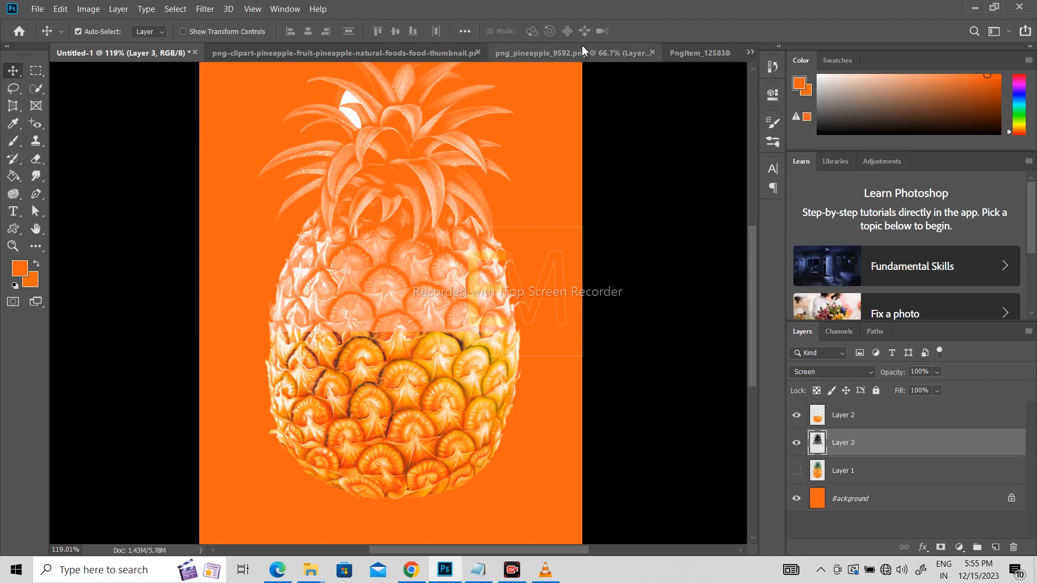
pyautogui.click(385, 52)
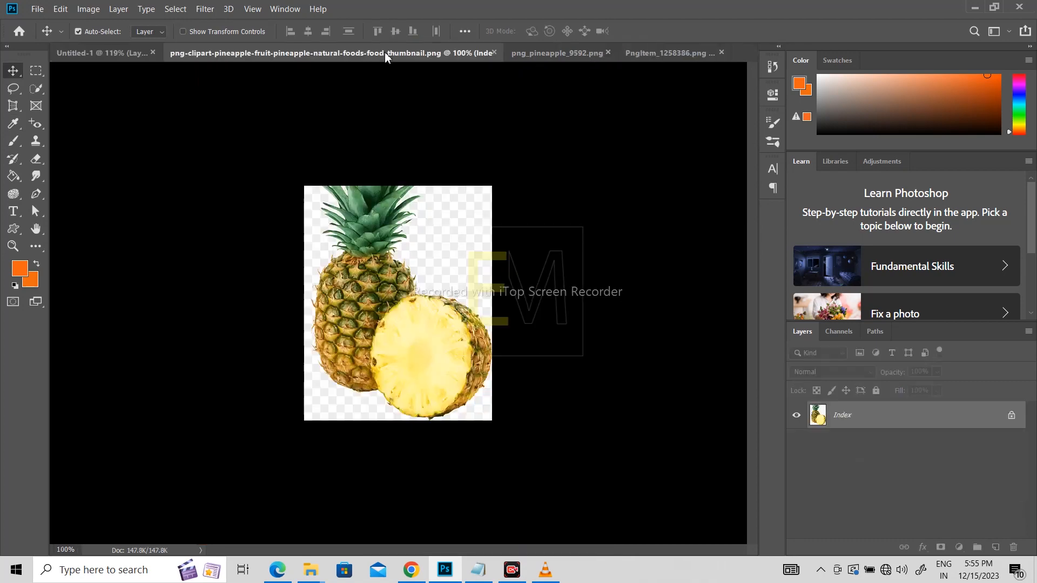
pyautogui.moveTo(424, 359)
pyautogui.mouseDown()
pyautogui.moveTo(167, 185)
pyautogui.moveTo(129, 59)
pyautogui.moveTo(329, 301)
pyautogui.moveTo(420, 359)
pyautogui.mouseUp()
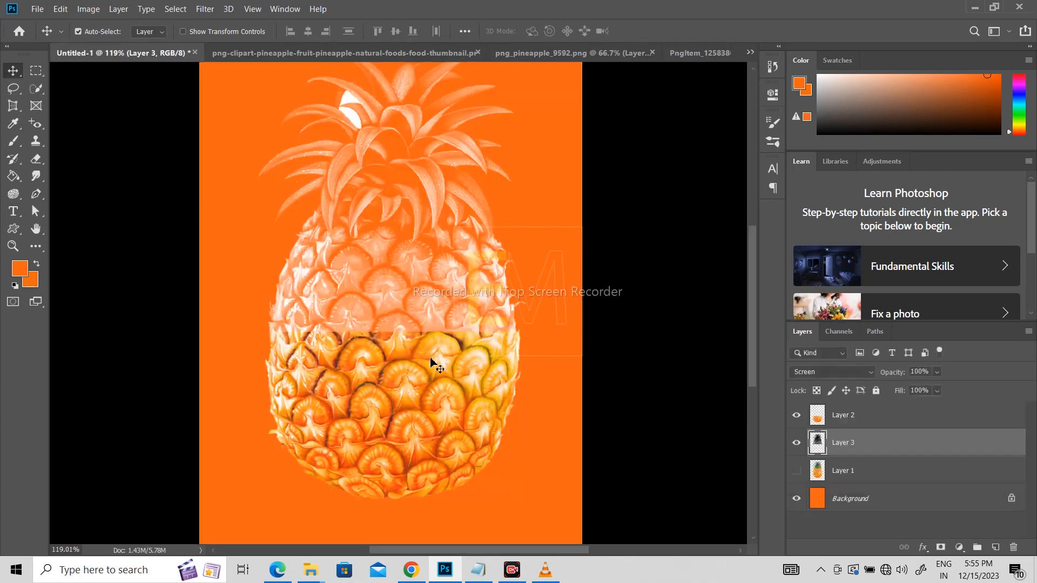
pyautogui.click(365, 54)
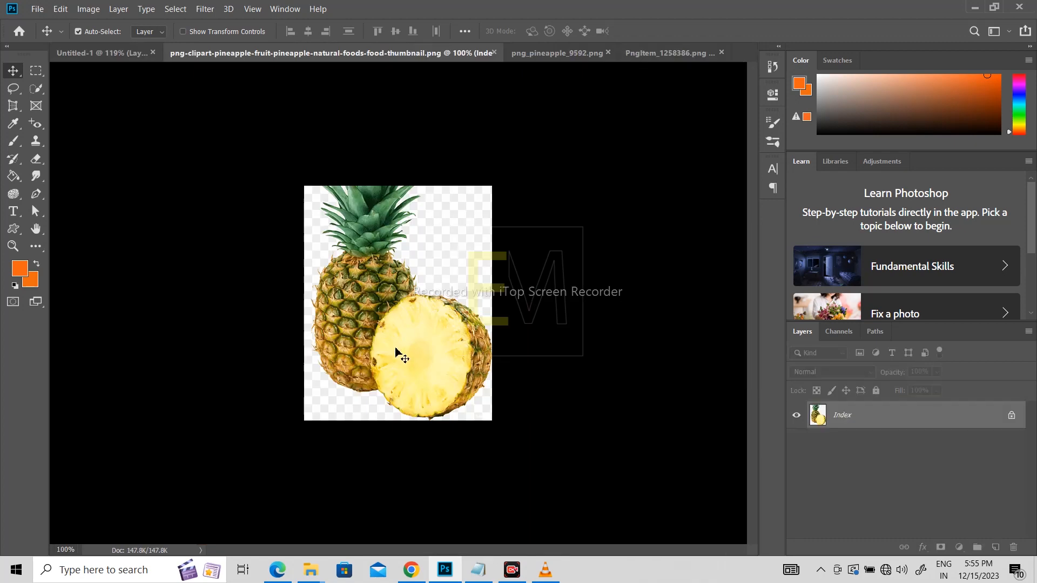
pyautogui.moveTo(398, 352)
pyautogui.mouseDown()
pyautogui.moveTo(264, 252)
pyautogui.moveTo(143, 128)
pyautogui.moveTo(440, 358)
pyautogui.moveTo(407, 347)
pyautogui.mouseUp()
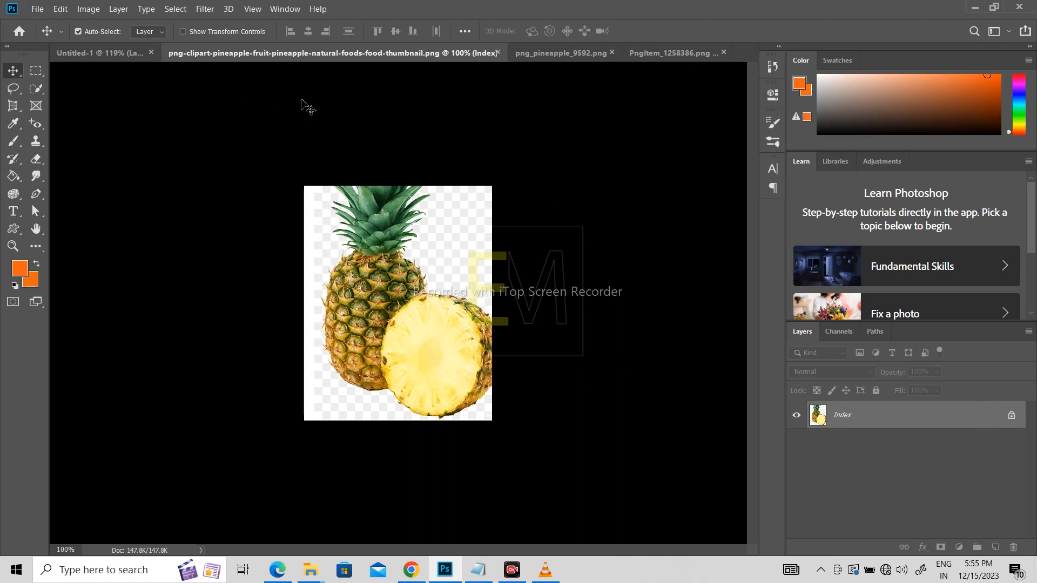
pyautogui.moveTo(437, 328); pyautogui.dragTo(423, 323)
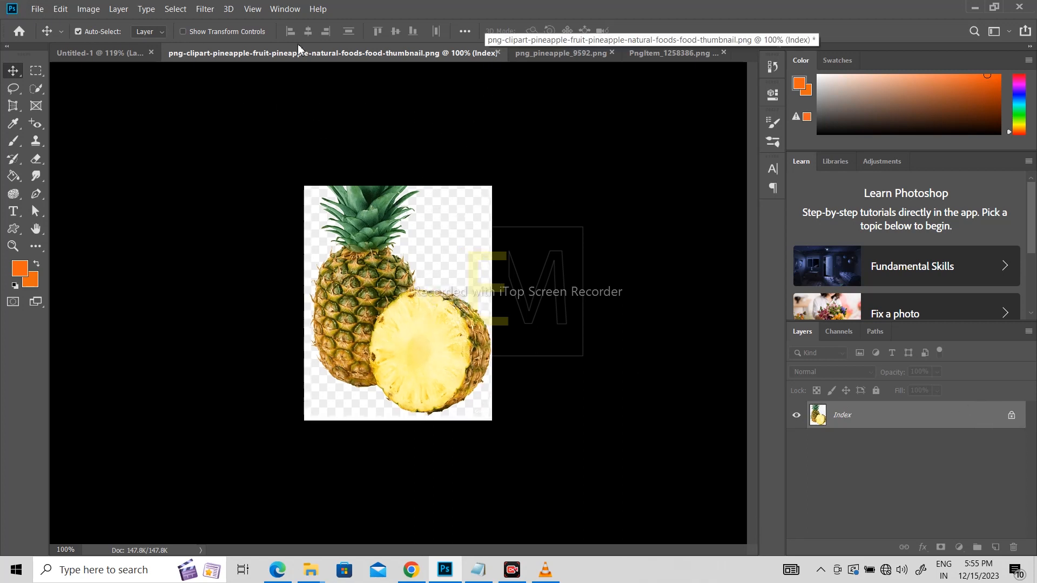
# Convert the png-clipart pineapple image to RGB Color mode and copy it into the Untitled-1 document.
pyautogui.click(88, 9)
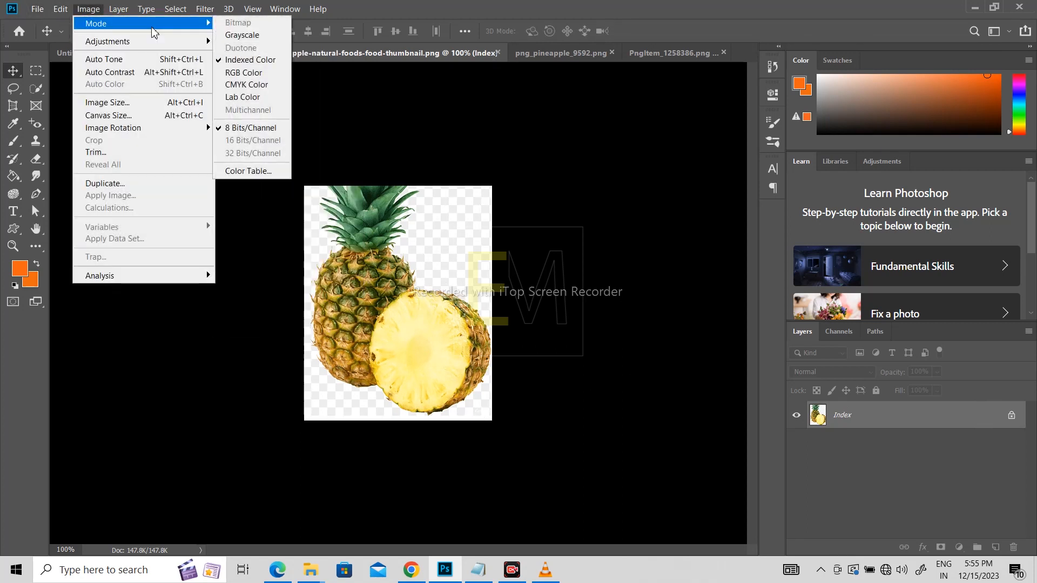
pyautogui.click(246, 74)
pyautogui.moveTo(373, 329); pyautogui.dragTo(102, 57)
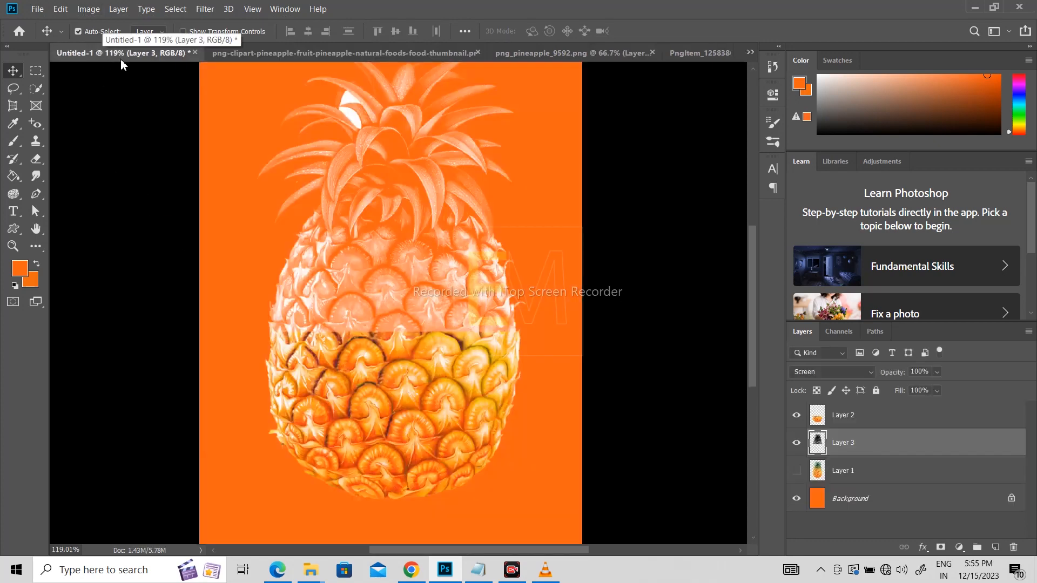
pyautogui.click(255, 54)
pyautogui.moveTo(397, 296); pyautogui.dragTo(286, 274)
pyautogui.click(536, 255)
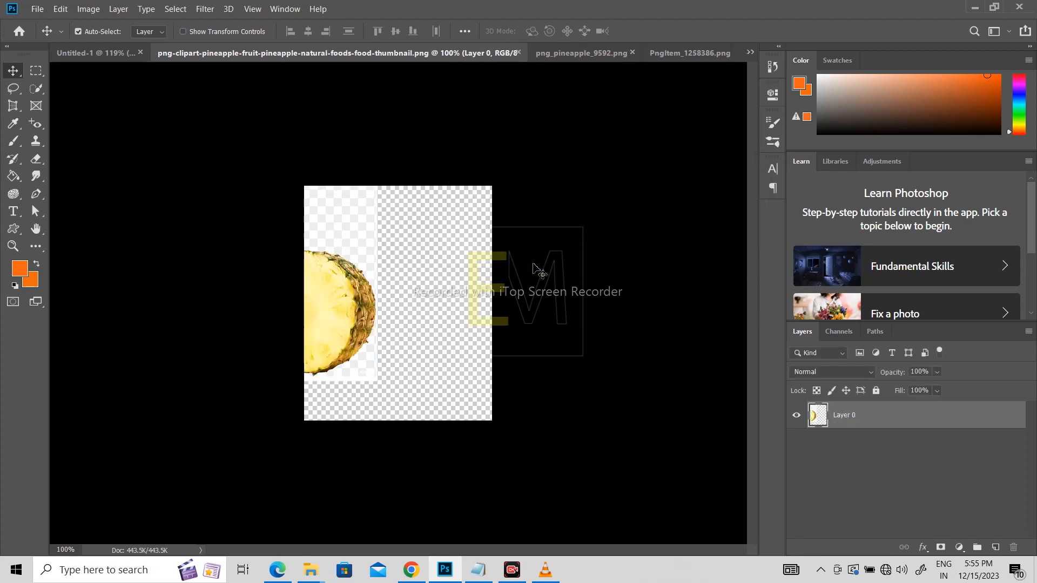
pyautogui.moveTo(324, 313); pyautogui.dragTo(376, 181)
pyautogui.scroll(5, 409, 217)
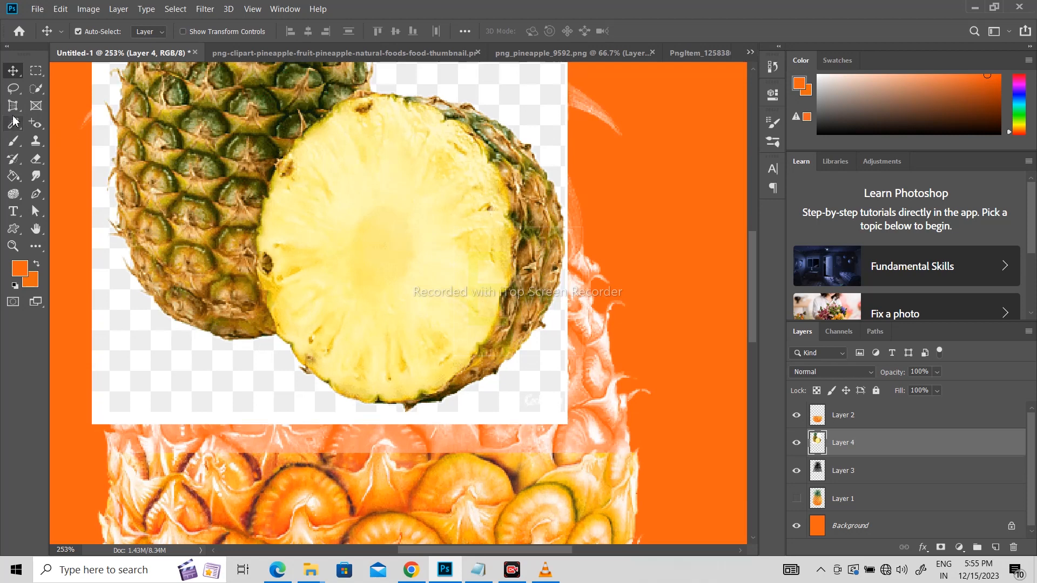
# Select the yellow cut face of the half pineapple on Layer 4 with the Quick Selection tool.
pyautogui.click(36, 89)
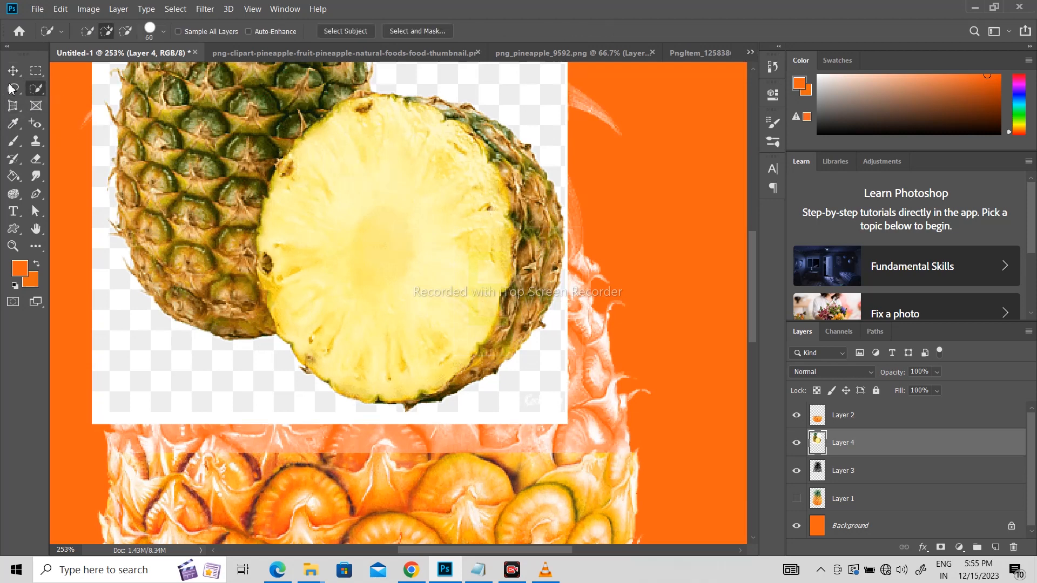
pyautogui.rightClick(38, 89)
pyautogui.click(107, 92)
pyautogui.press('v')
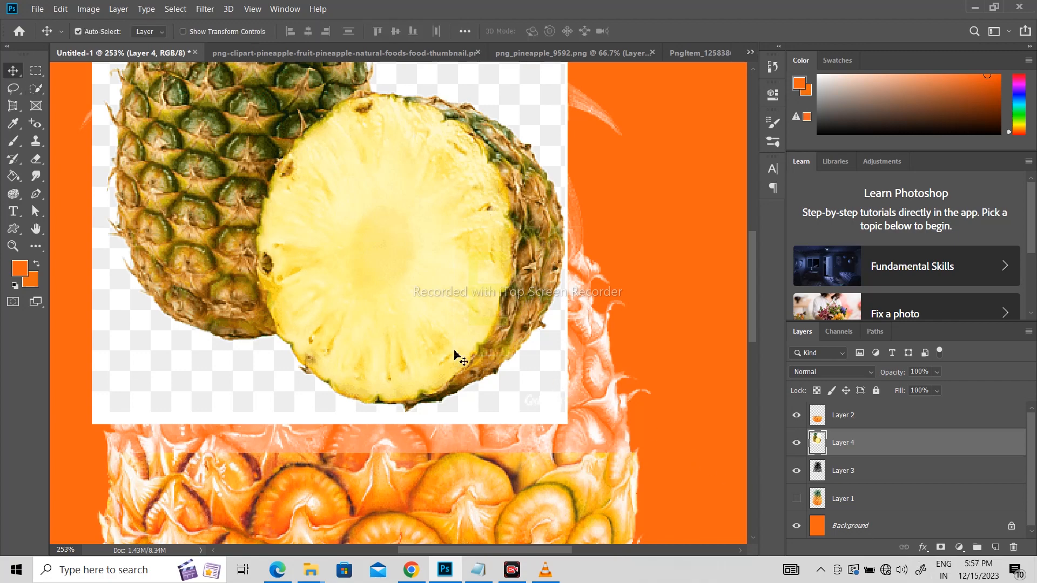
pyautogui.click(35, 88)
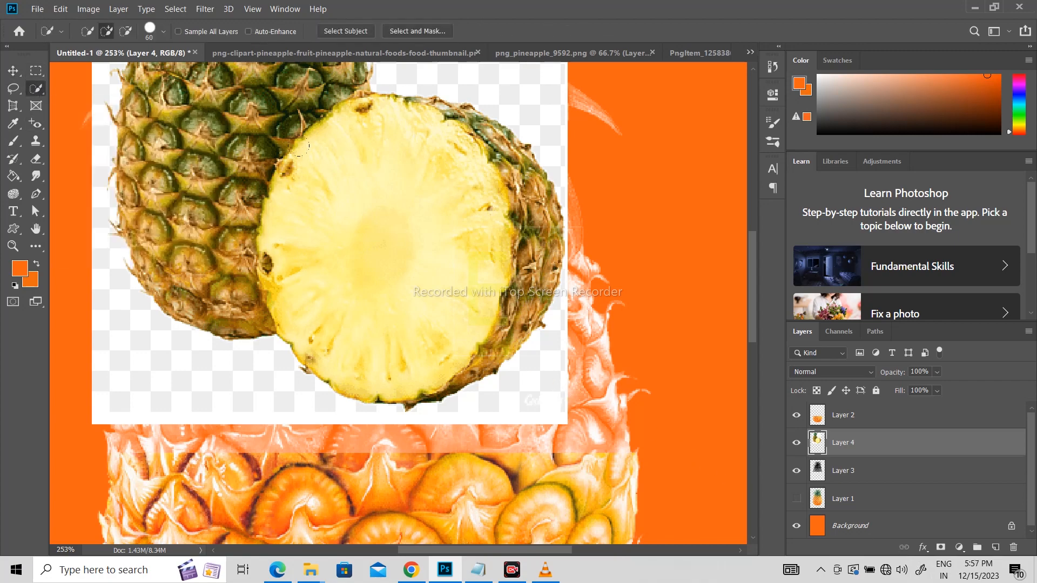
pyautogui.moveTo(362, 126)
pyautogui.mouseDown()
pyautogui.moveTo(433, 173)
pyautogui.moveTo(280, 232)
pyautogui.mouseUp()
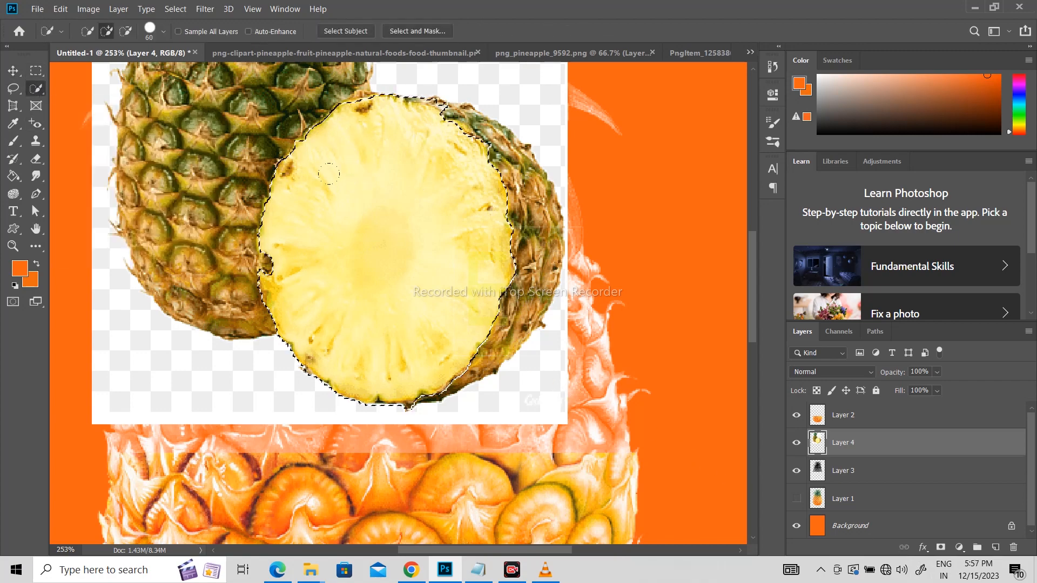
pyautogui.click(270, 262)
# Copy the selected pineapple slice to a new layer and hide Layer 4.
pyautogui.hotkey('ctrl', 'j')
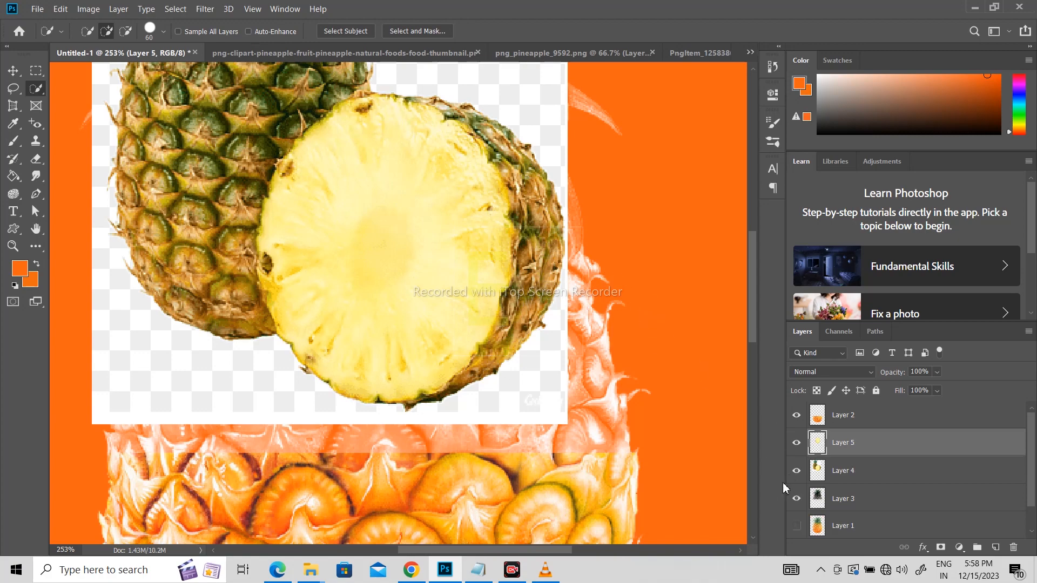
pyautogui.click(797, 470)
pyautogui.scroll(-3, 389, 234)
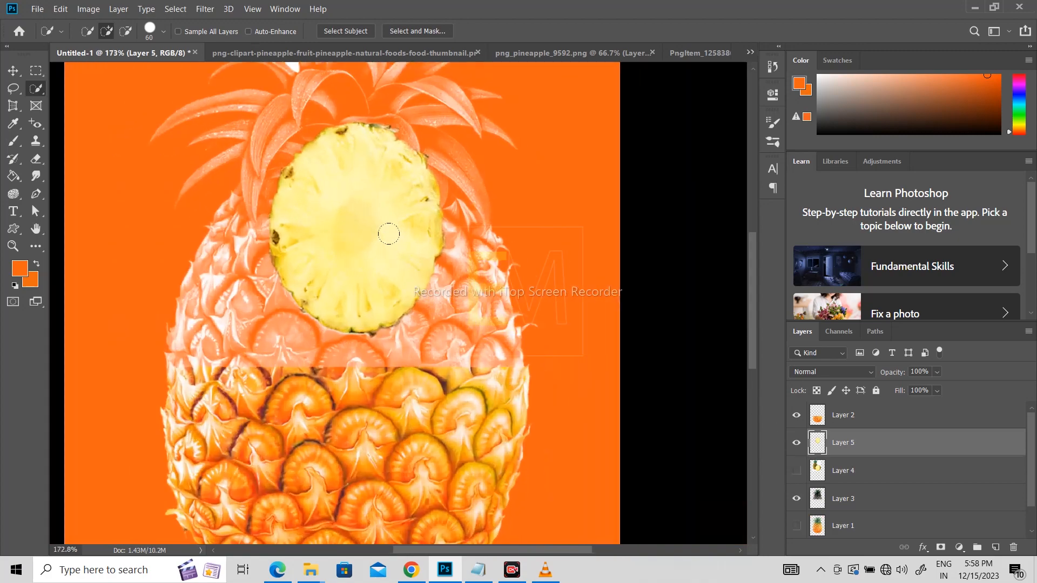
# Rotate the pineapple slice on Layer 5 by 90° with Free Transform.
pyautogui.click(13, 71)
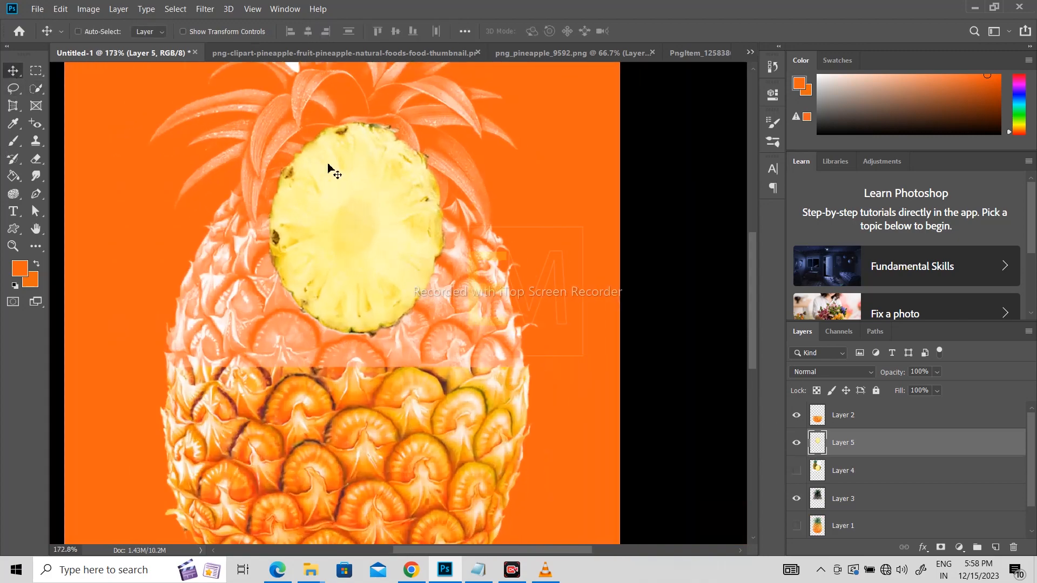
pyautogui.hotkey('ctrl', 't')
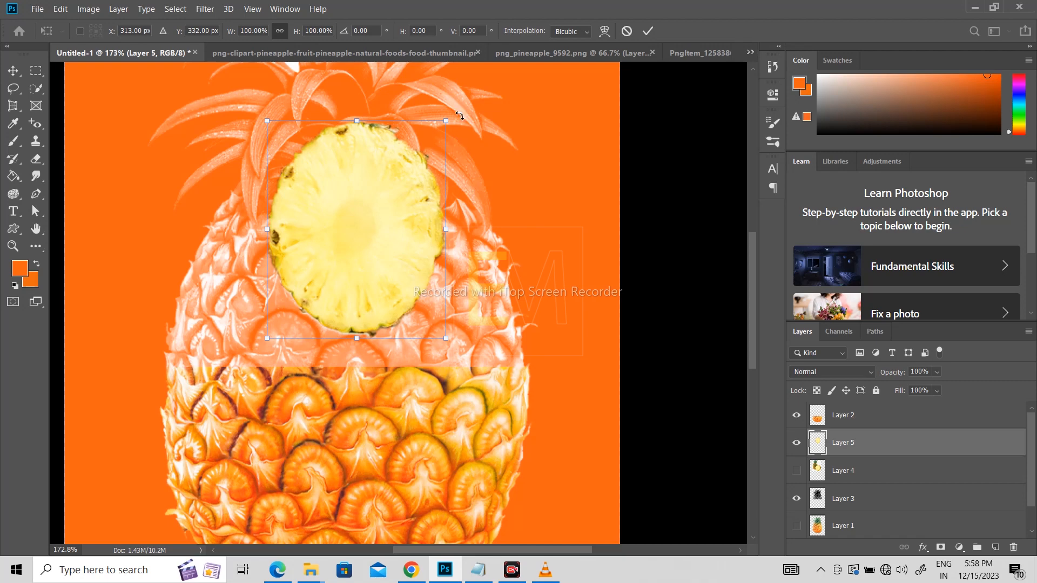
pyautogui.moveTo(456, 119); pyautogui.dragTo(513, 341)
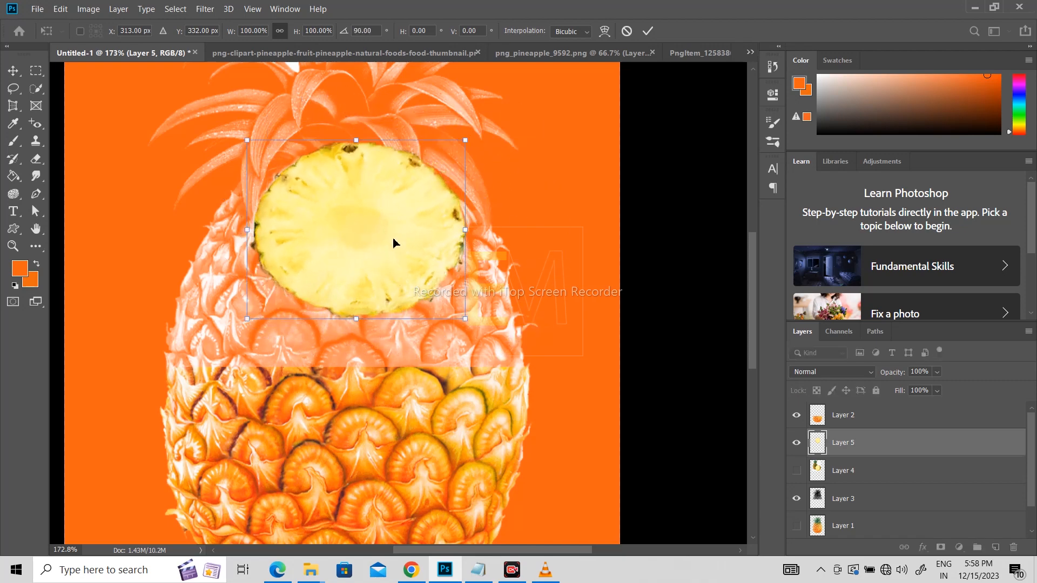
# Place Layer 5 above Layer 2 and move the slice down over the seam between the pineapple halves.
pyautogui.moveTo(393, 243); pyautogui.dragTo(373, 335)
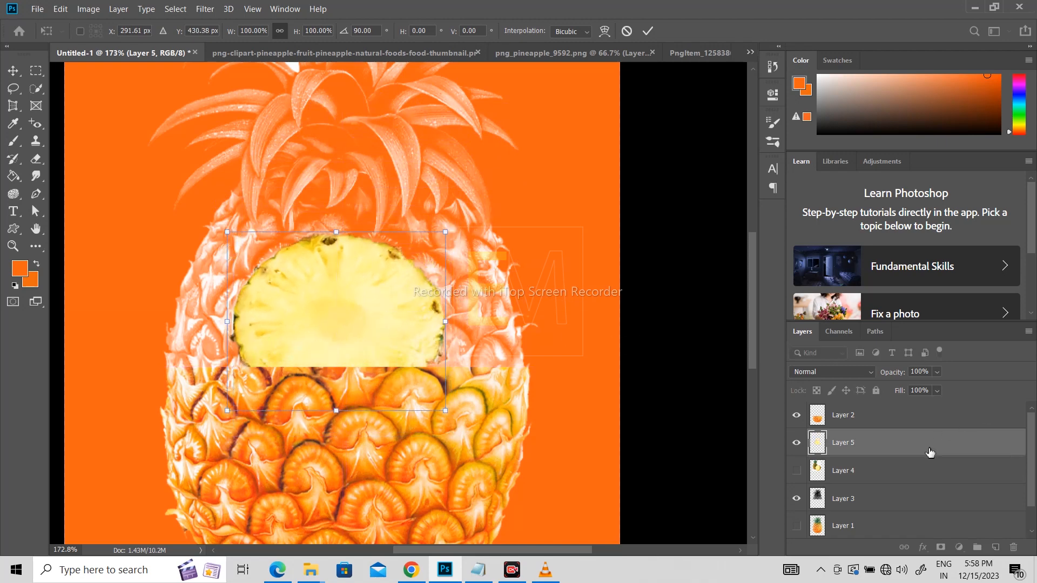
pyautogui.moveTo(929, 452); pyautogui.dragTo(925, 410)
pyautogui.moveTo(354, 313); pyautogui.dragTo(336, 381)
# Scale the slice to about 171% width and 84% height, and position the flattened oval across the pineapple's seam.
pyautogui.hotkey('ctrl', 't')
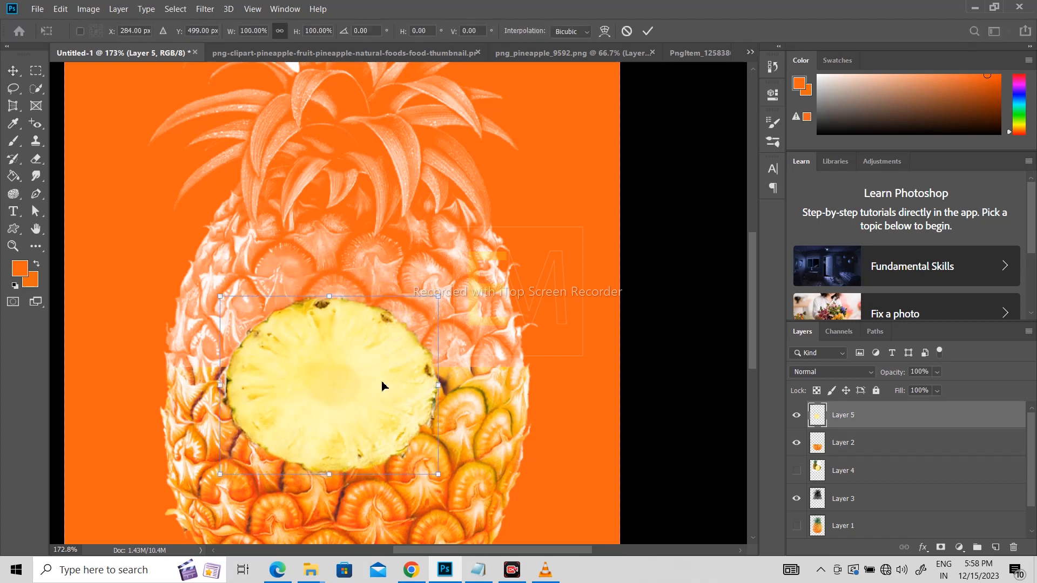
pyautogui.moveTo(441, 386); pyautogui.dragTo(524, 383)
pyautogui.moveTo(220, 387); pyautogui.dragTo(166, 390)
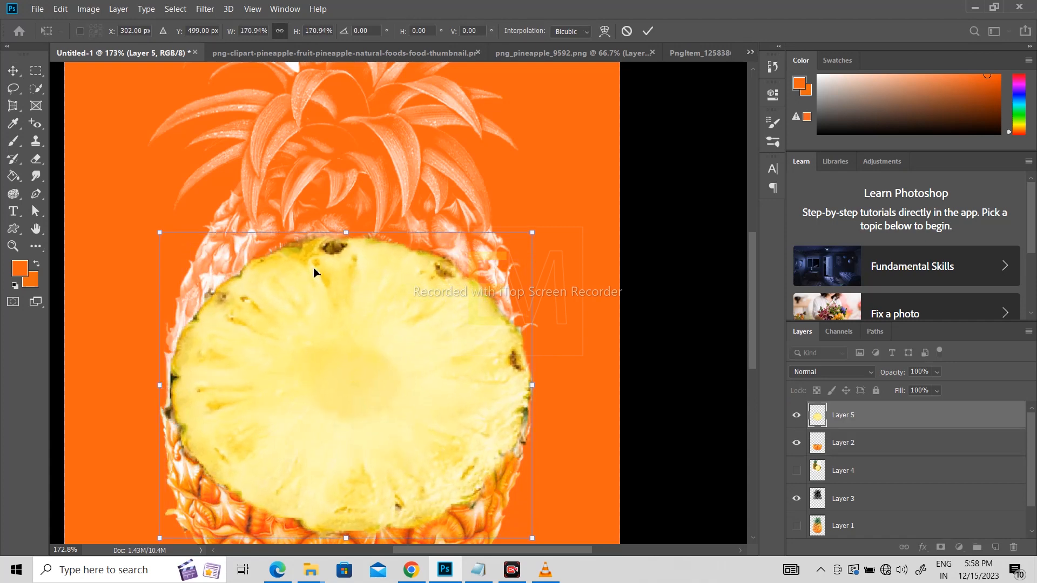
pyautogui.moveTo(346, 235); pyautogui.dragTo(344, 392)
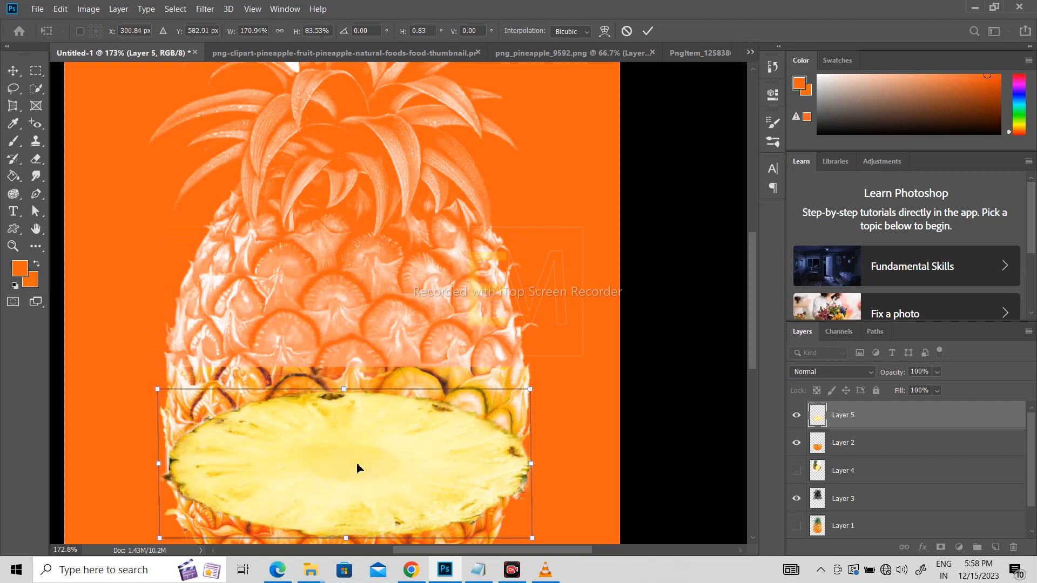
pyautogui.moveTo(359, 465); pyautogui.dragTo(361, 375)
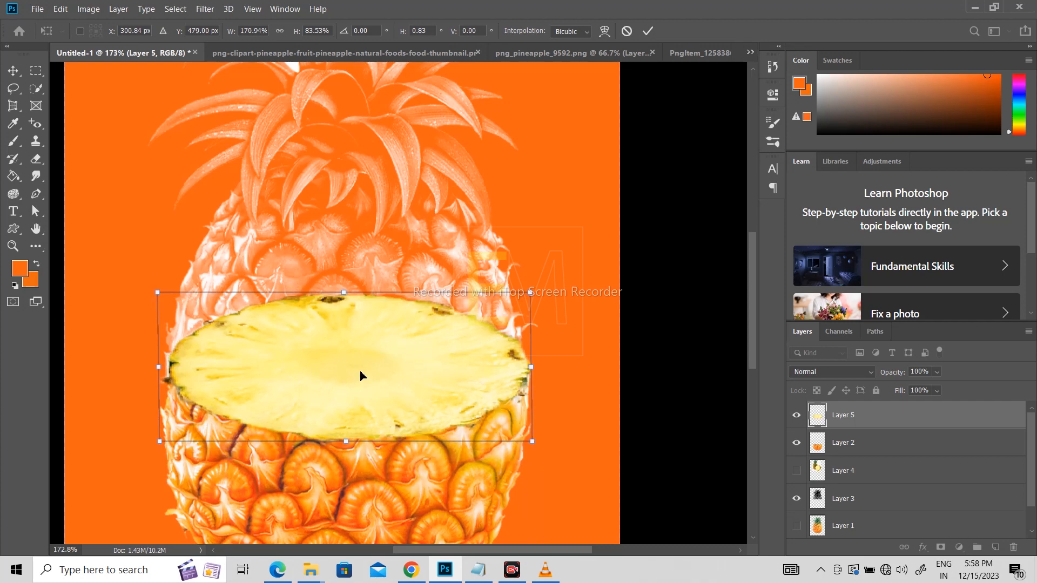
pyautogui.press('Return')
pyautogui.scroll(-7, 380, 359)
pyautogui.scroll(5, 419, 336)
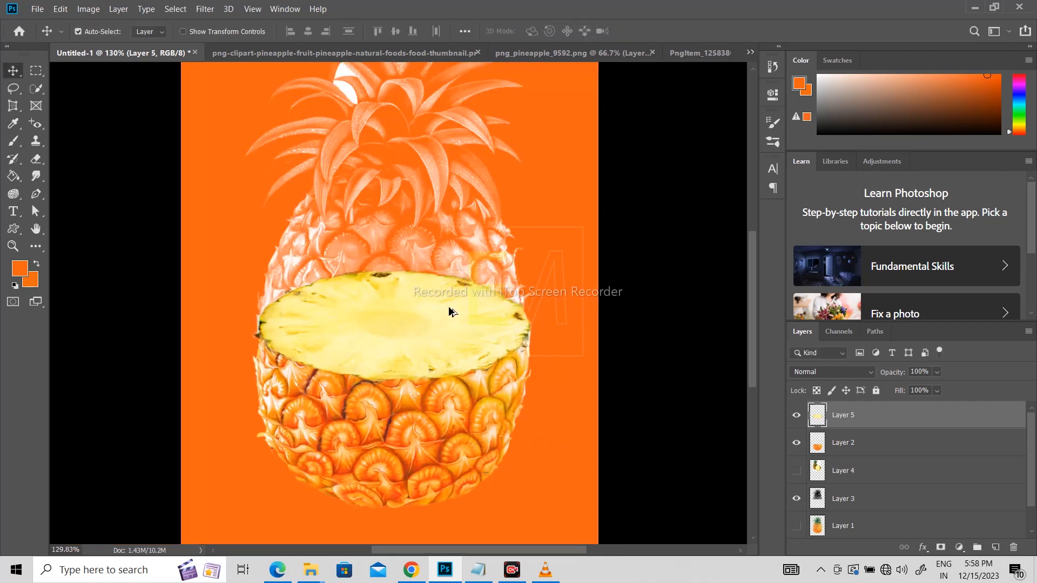
# Move Layer 3 to the top of the layer stack and warp its lower edge downward to follow the slice's front rim.
pyautogui.moveTo(869, 498); pyautogui.dragTo(899, 409)
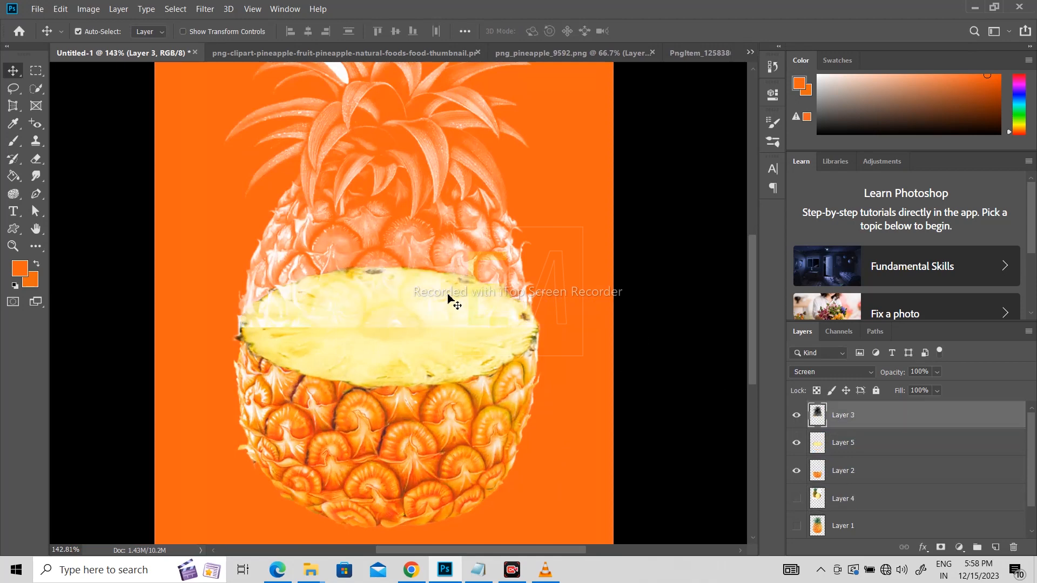
pyautogui.scroll(3, 455, 317)
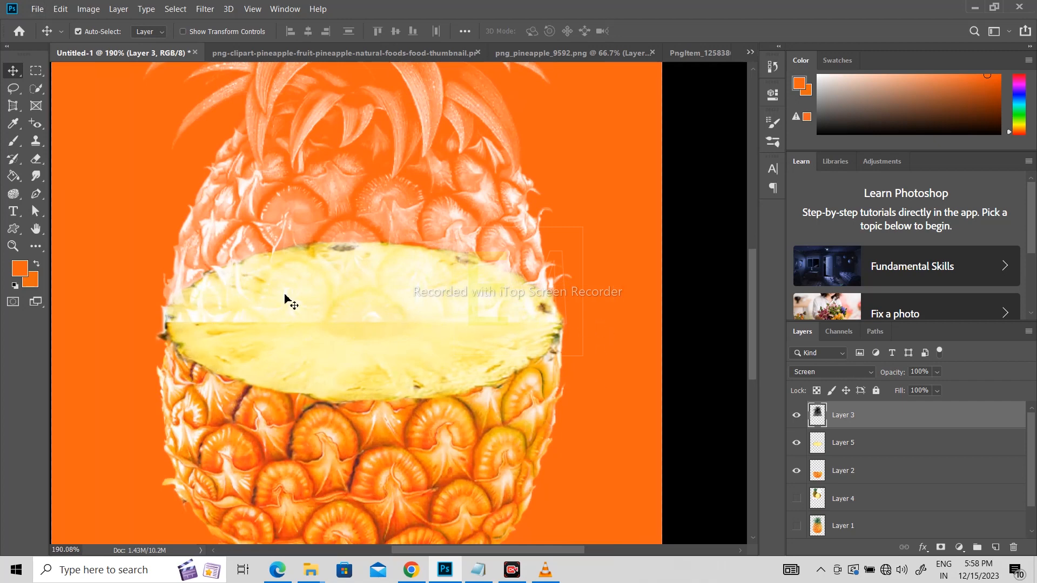
pyautogui.hotkey('ctrl', 't')
pyautogui.rightClick(409, 278)
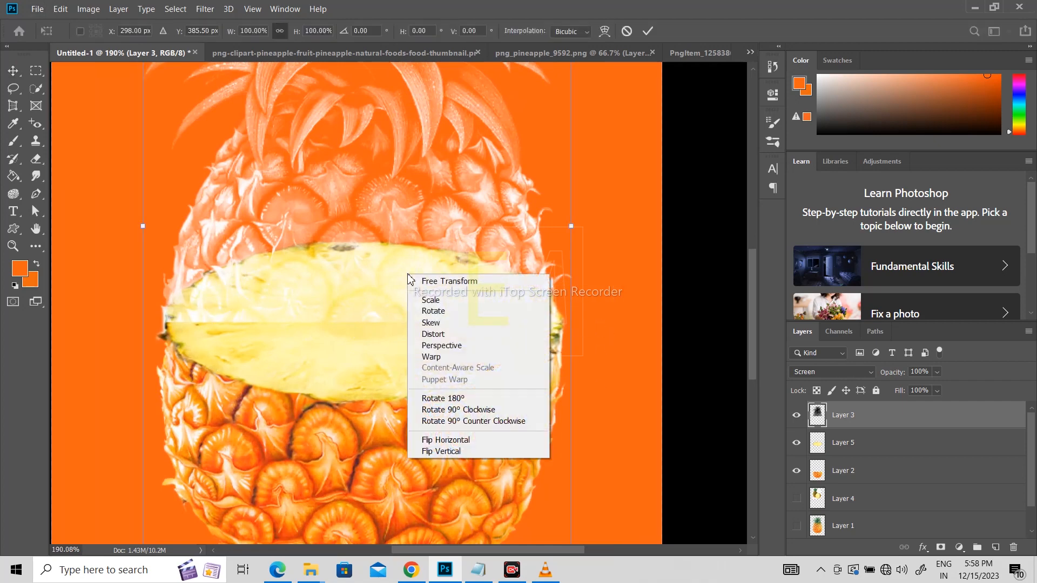
pyautogui.click(446, 358)
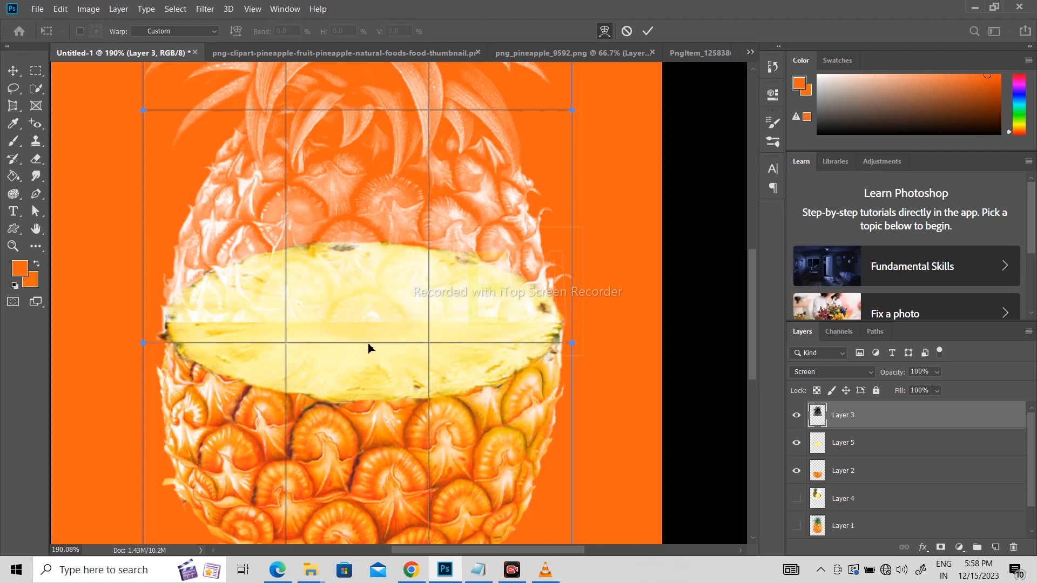
pyautogui.moveTo(359, 354); pyautogui.dragTo(356, 427)
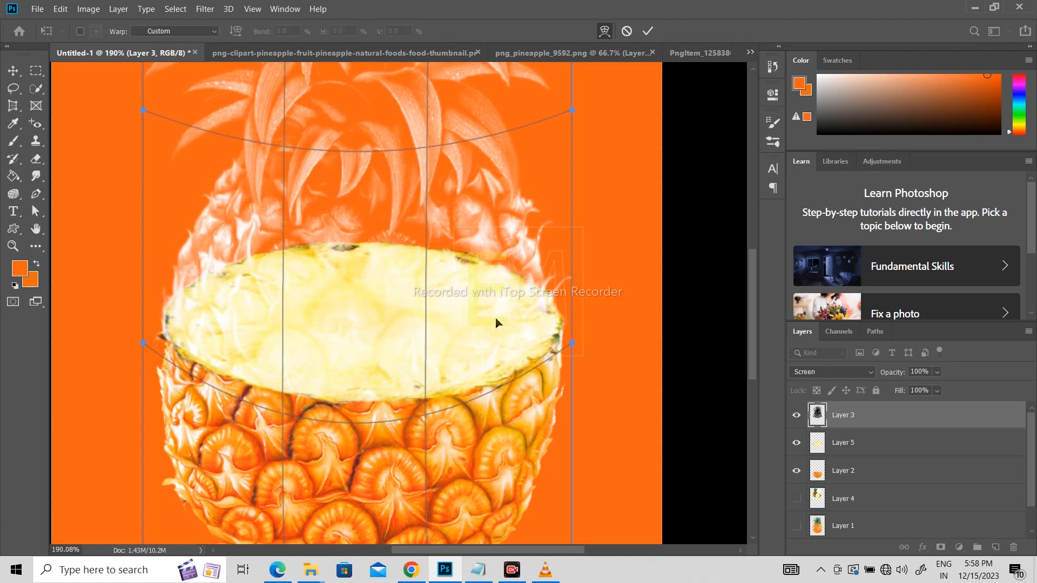
pyautogui.press('Return')
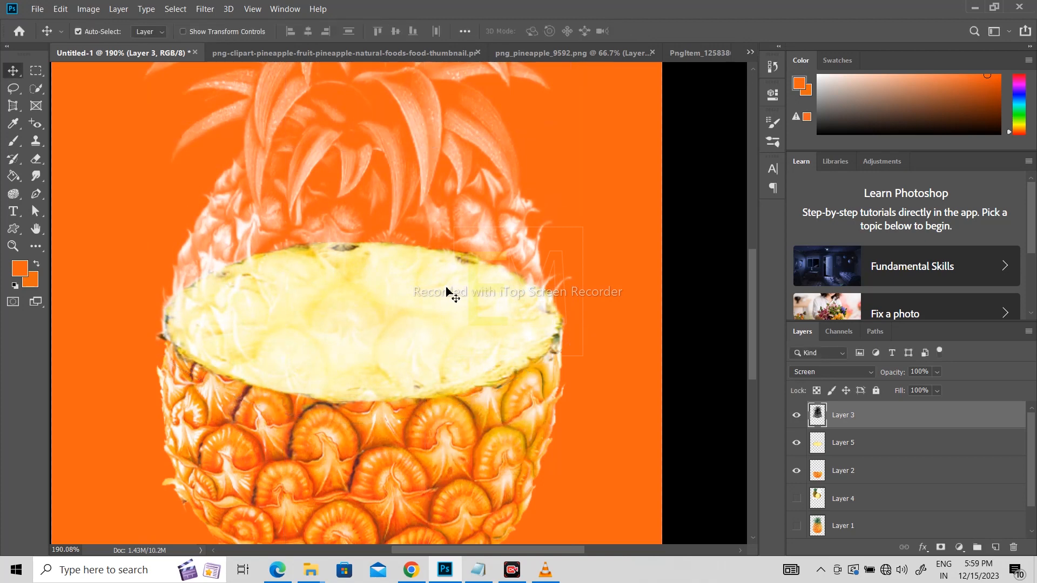
pyautogui.scroll(-3, 449, 292)
pyautogui.scroll(3, 462, 252)
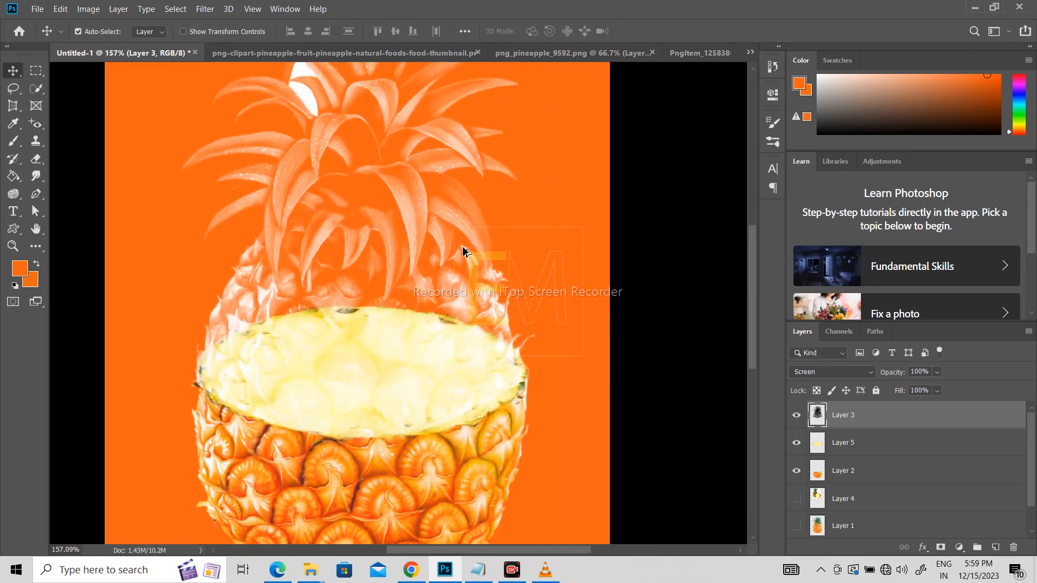
pyautogui.moveTo(445, 268); pyautogui.dragTo(444, 270)
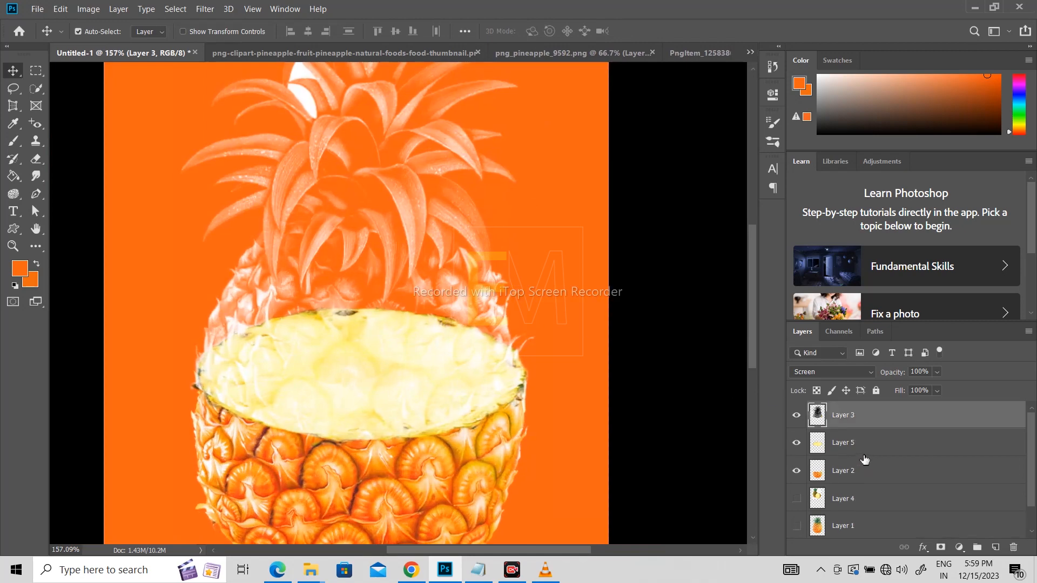
pyautogui.moveTo(411, 357)
pyautogui.mouseDown()
pyautogui.moveTo(408, 327)
pyautogui.moveTo(408, 350)
pyautogui.mouseUp()
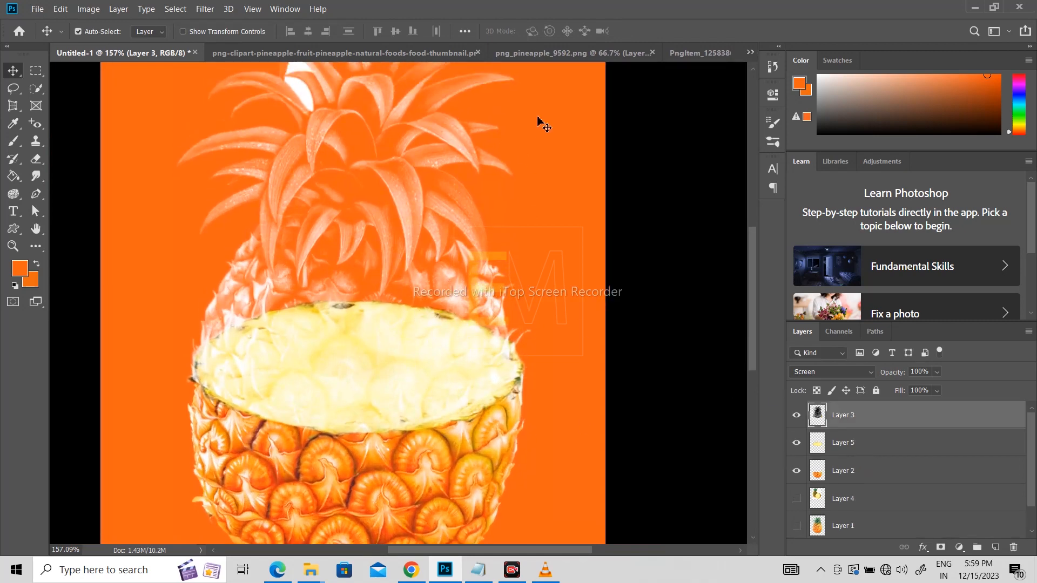
# Bring the striped drink cup from PngItem_1258386.png into the Untitled-1 poster as a new top layer.
pyautogui.click(689, 57)
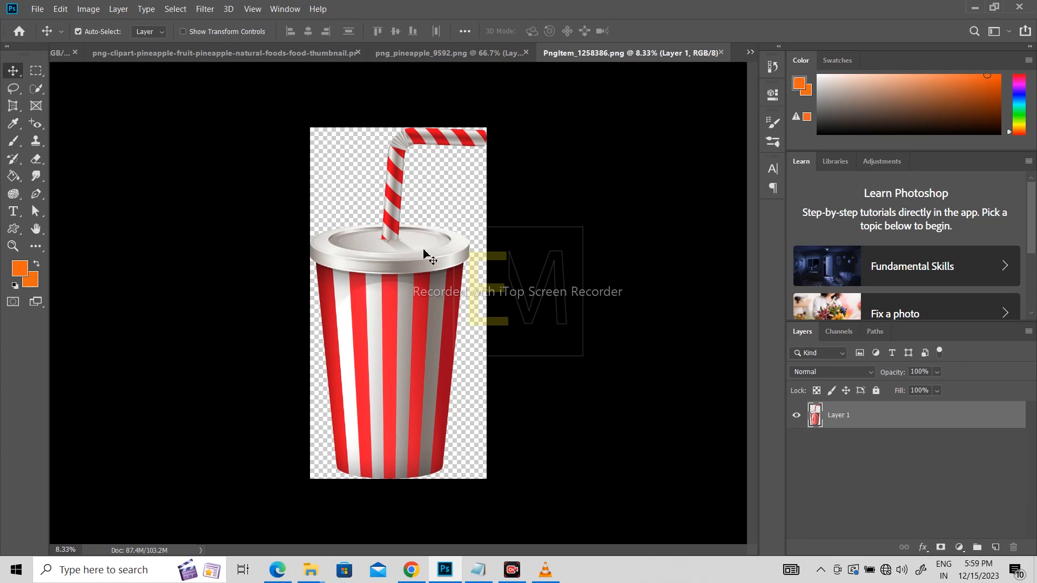
pyautogui.moveTo(366, 261); pyautogui.dragTo(413, 300)
pyautogui.scroll(-5, 405, 292)
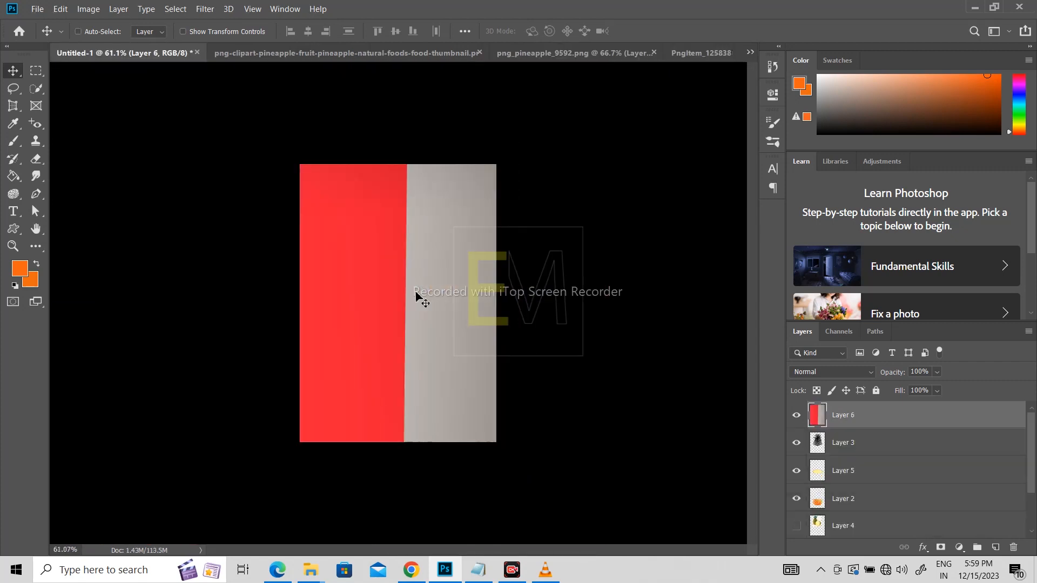
# Scale the cup on Layer 6 down to 13.10% and position it over the pineapple with its straw fully inside the poster.
pyautogui.scroll(-6, 427, 284)
pyautogui.hotkey('ctrl', 't')
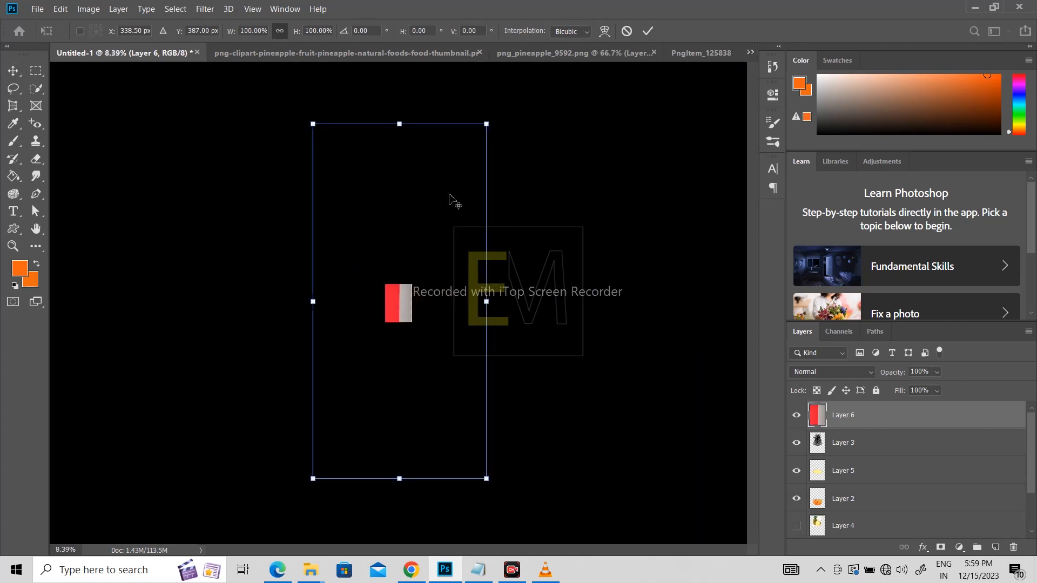
pyautogui.moveTo(488, 122); pyautogui.dragTo(406, 296)
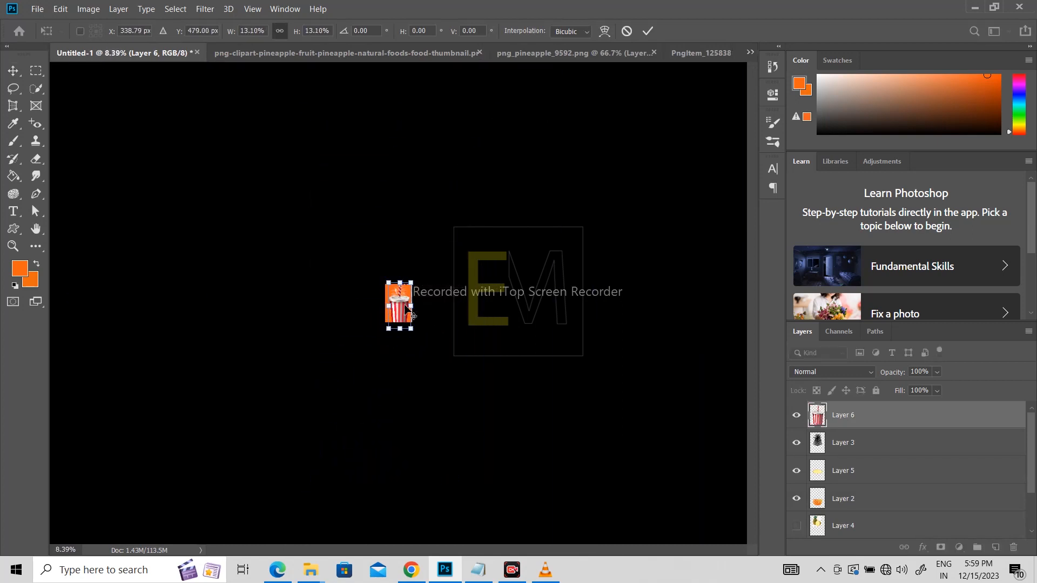
pyautogui.scroll(6, 406, 296)
pyautogui.scroll(3, 406, 296)
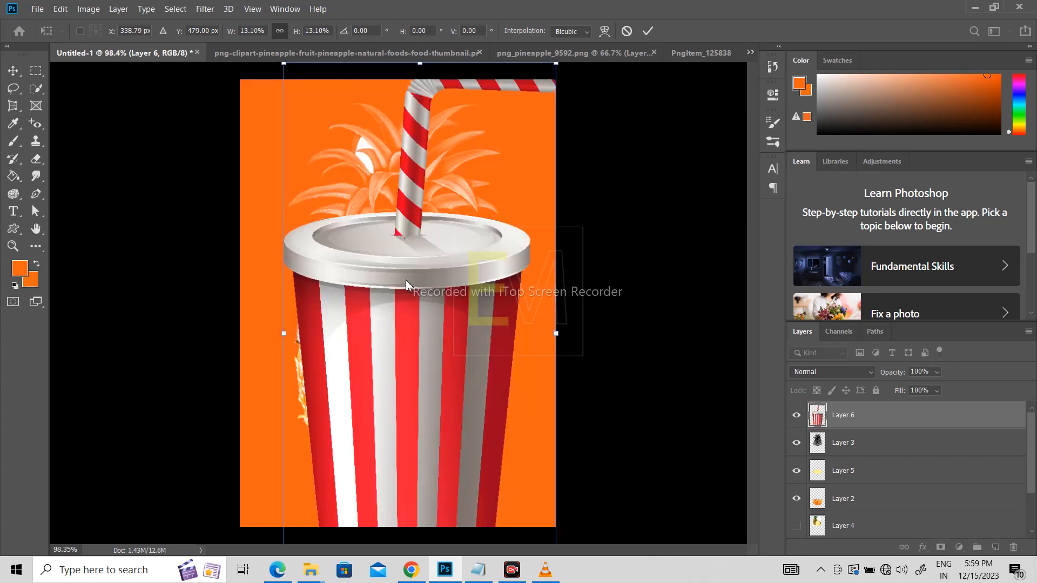
pyautogui.moveTo(411, 281)
pyautogui.mouseDown()
pyautogui.moveTo(402, 273)
pyautogui.moveTo(405, 287)
pyautogui.moveTo(437, 265)
pyautogui.moveTo(418, 297)
pyautogui.mouseUp()
pyautogui.press('Return')
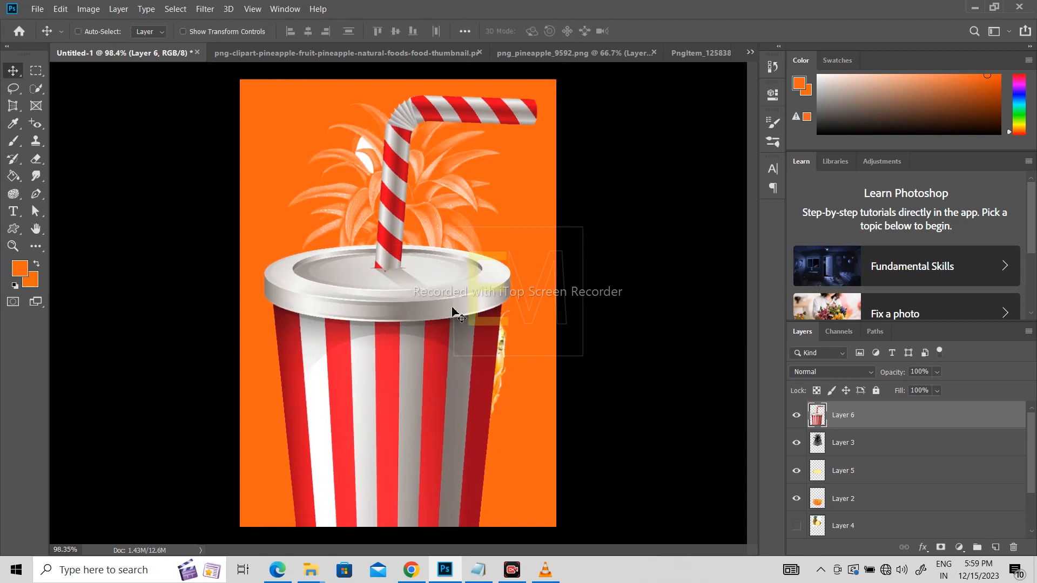
# Scale the cup down further to about 75% and centre it over the pineapple so the whole cup fits the poster.
pyautogui.keyDown('ctrl'); pyautogui.click(817, 415); pyautogui.keyUp('ctrl')
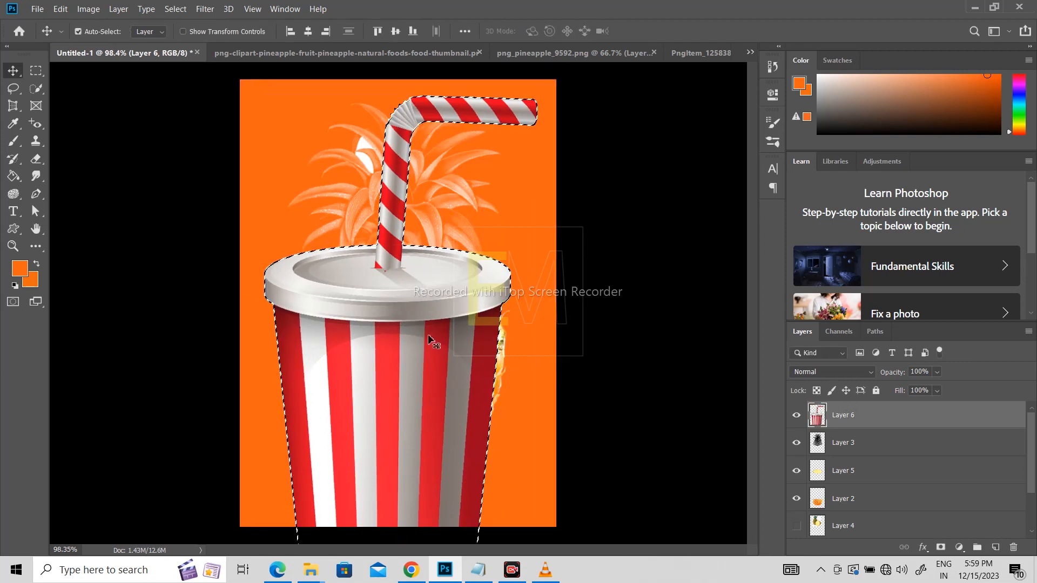
pyautogui.hotkey('ctrl', 'd')
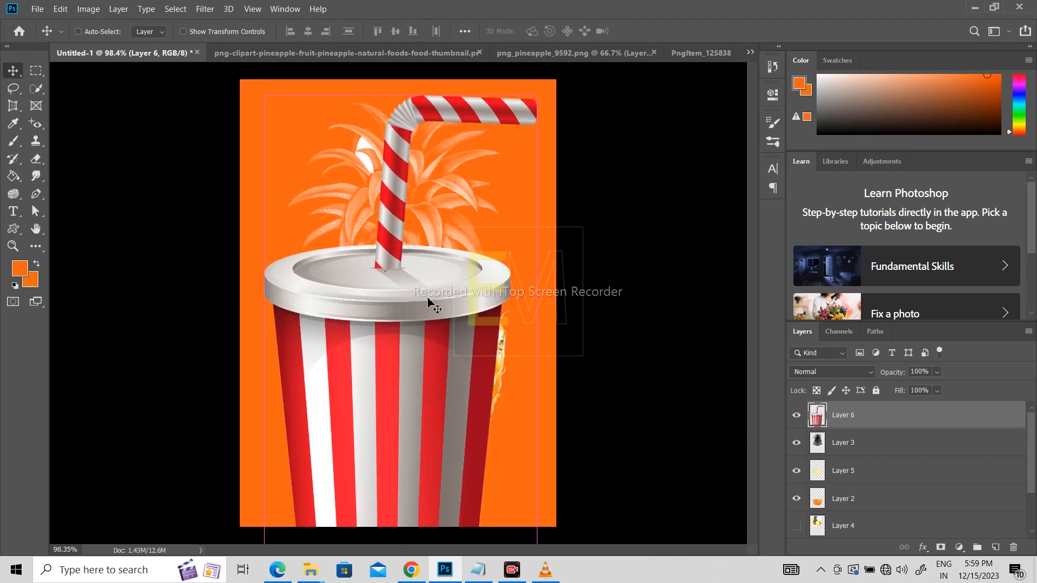
pyautogui.hotkey('ctrl', 't')
pyautogui.moveTo(536, 99); pyautogui.dragTo(467, 209)
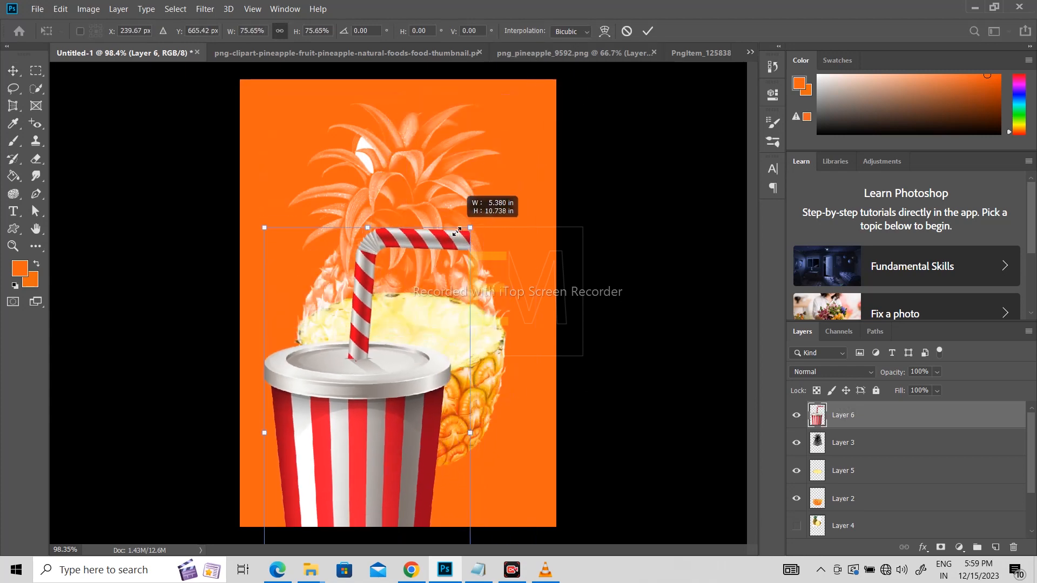
pyautogui.moveTo(364, 423); pyautogui.dragTo(406, 287)
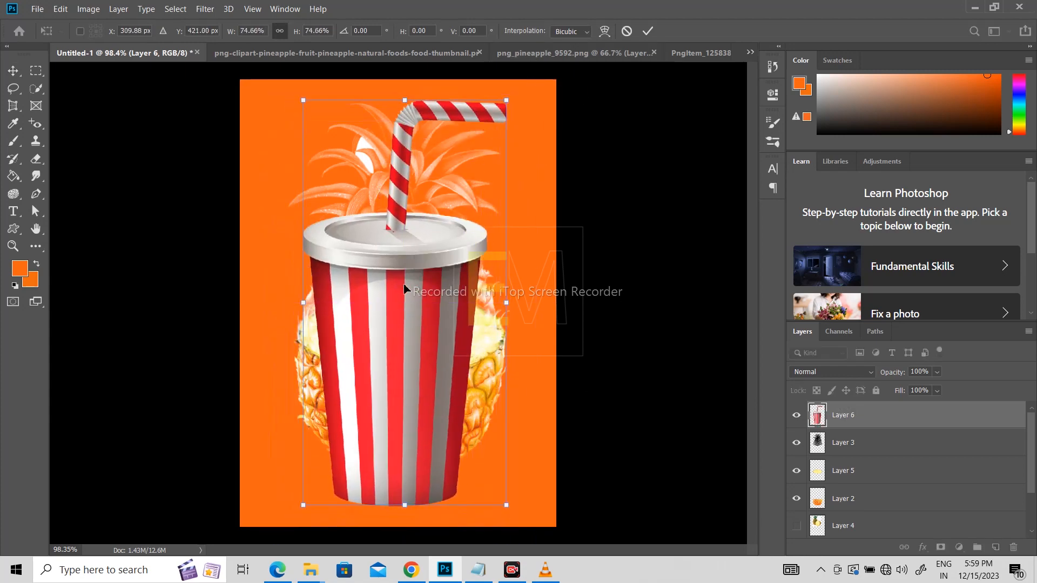
pyautogui.press('Return')
# Copy the cup's upper part with straw, lid and a strip of body to a new layer, and hide Layer 6.
pyautogui.keyDown('ctrl'); pyautogui.click(818, 417); pyautogui.keyUp('ctrl')
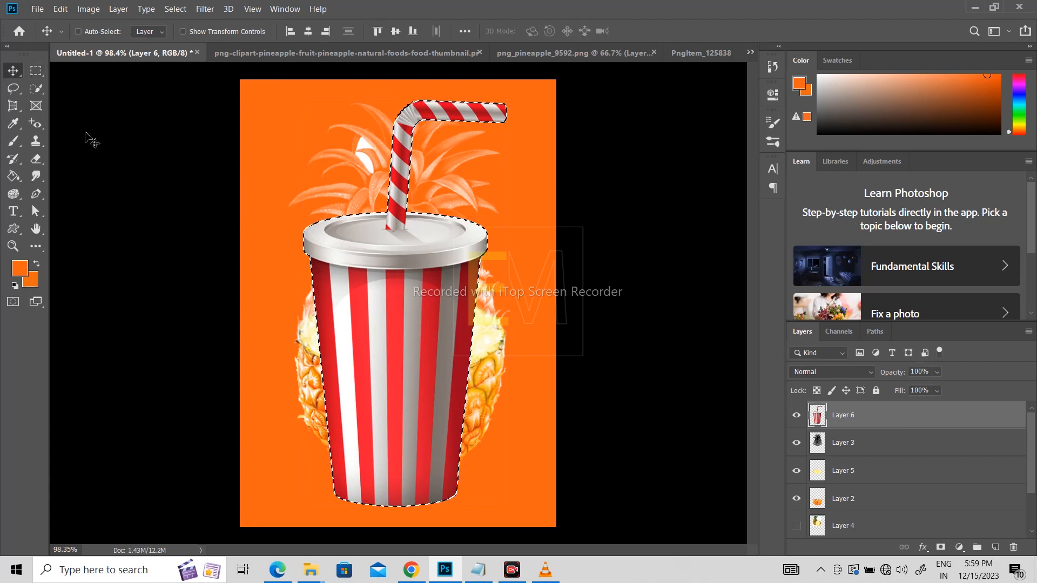
pyautogui.hotkey('ctrl', 'd')
pyautogui.press('m')
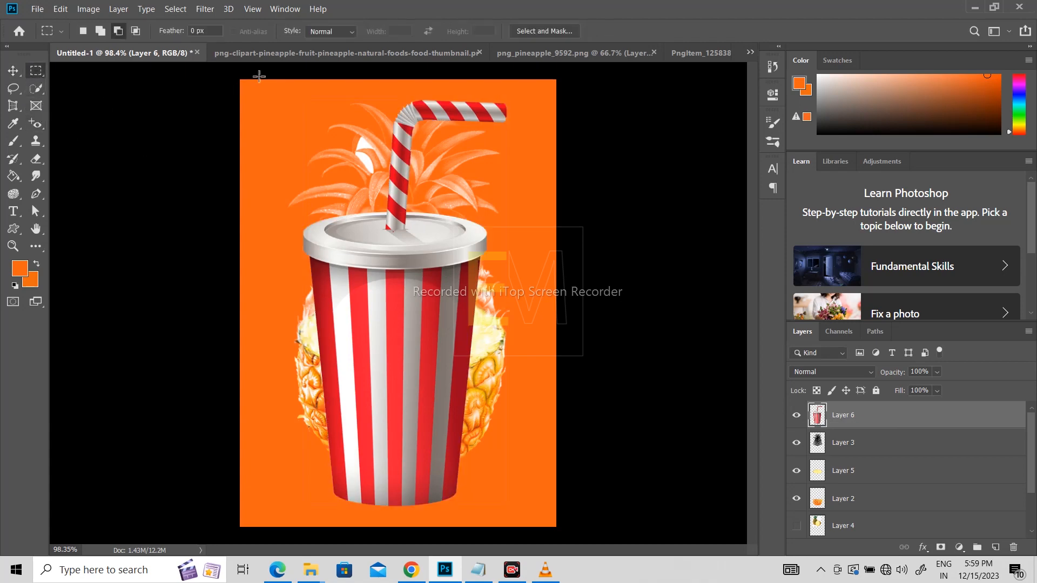
pyautogui.moveTo(259, 77); pyautogui.dragTo(538, 285)
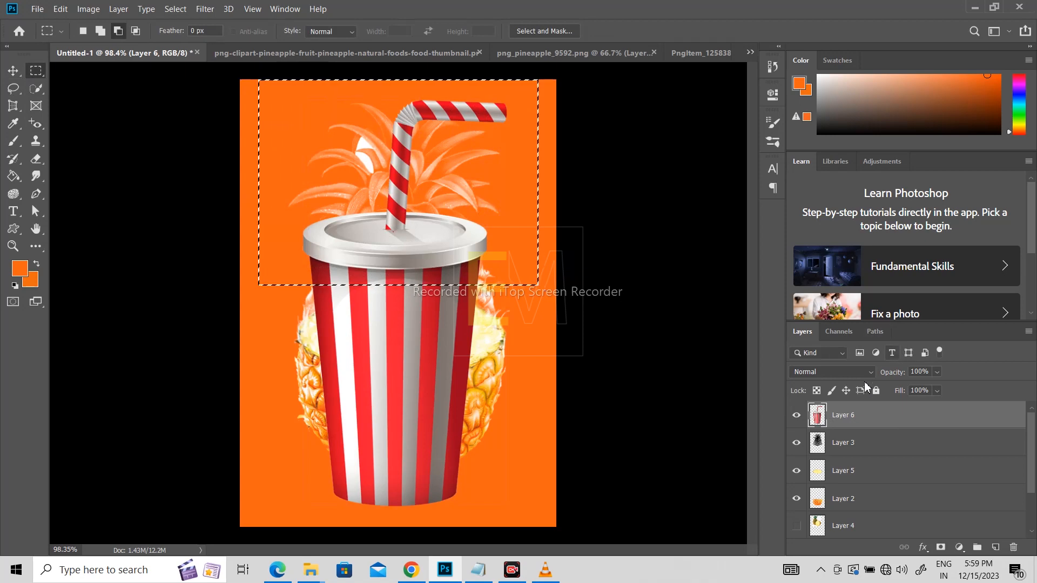
pyautogui.hotkey('ctrl', 'j')
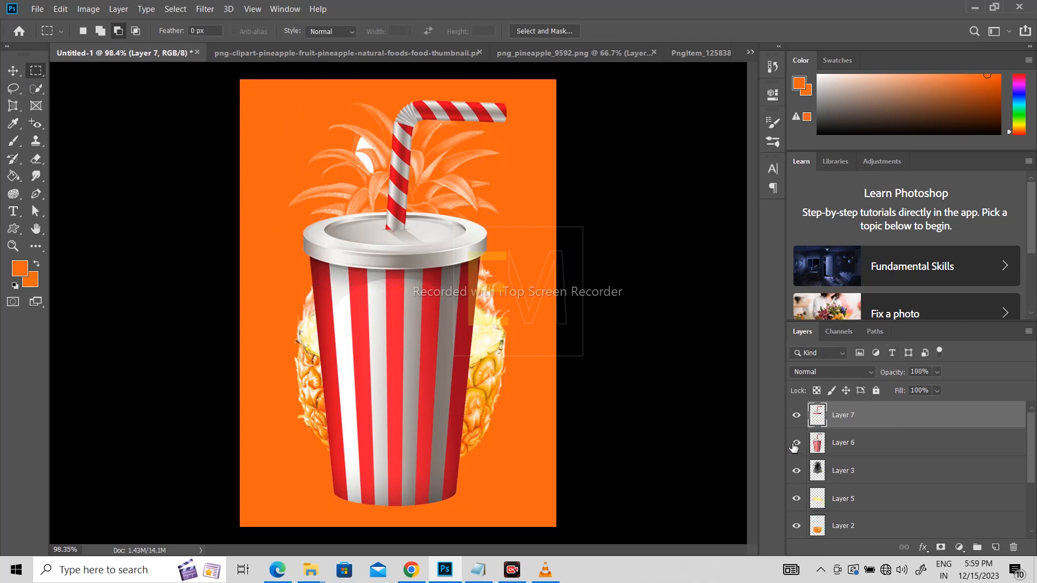
pyautogui.click(796, 443)
# Outline the striped cup body below the lid on Layer 7 with a curved Pen path and delete the enclosed area.
pyautogui.scroll(5, 361, 254)
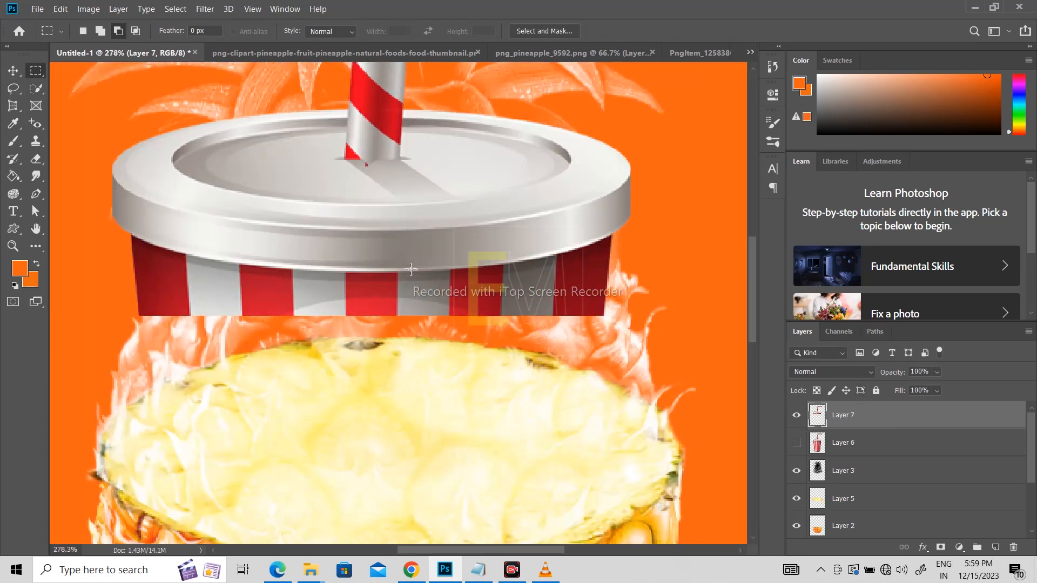
pyautogui.press('p')
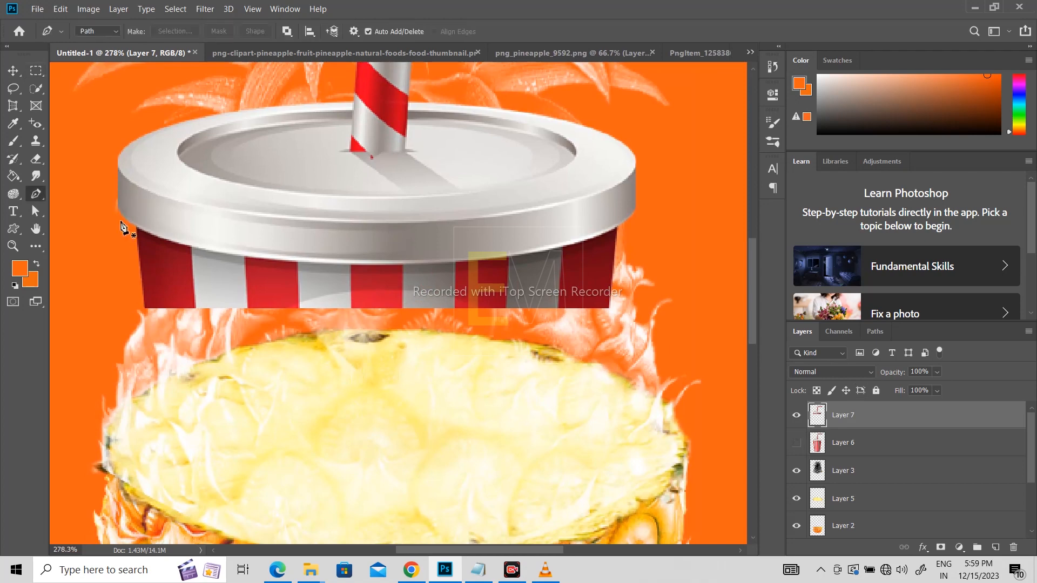
pyautogui.click(123, 216)
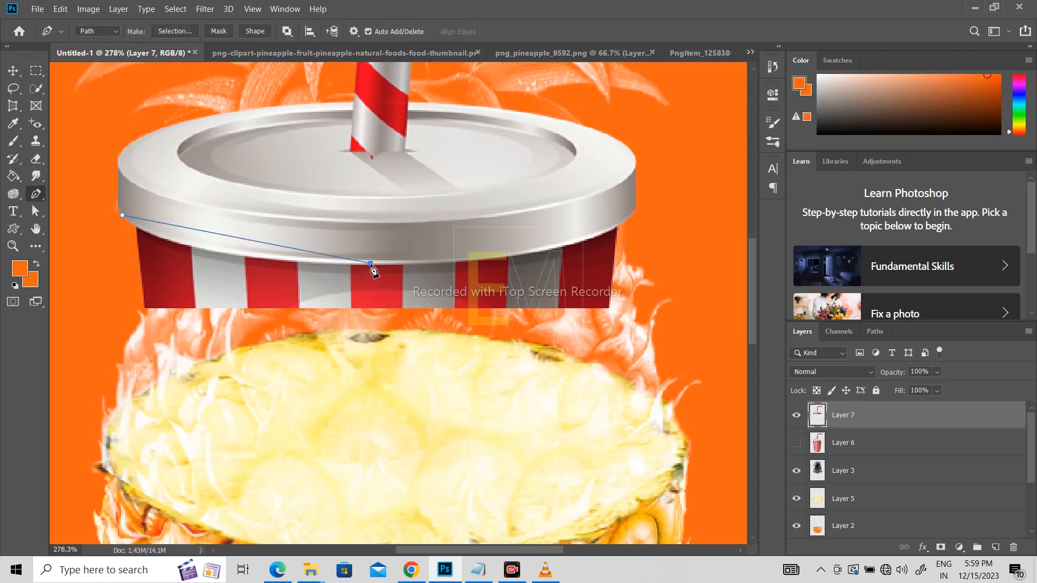
pyautogui.moveTo(371, 264); pyautogui.dragTo(585, 263)
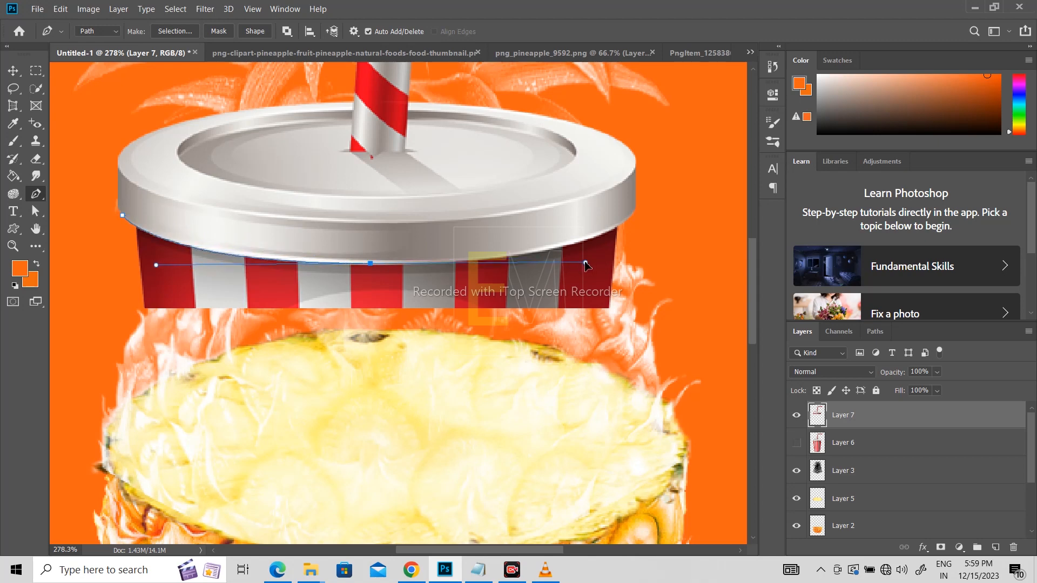
pyautogui.keyDown('alt'); pyautogui.click(370, 264); pyautogui.keyUp('alt')
pyautogui.moveTo(625, 221); pyautogui.dragTo(692, 178)
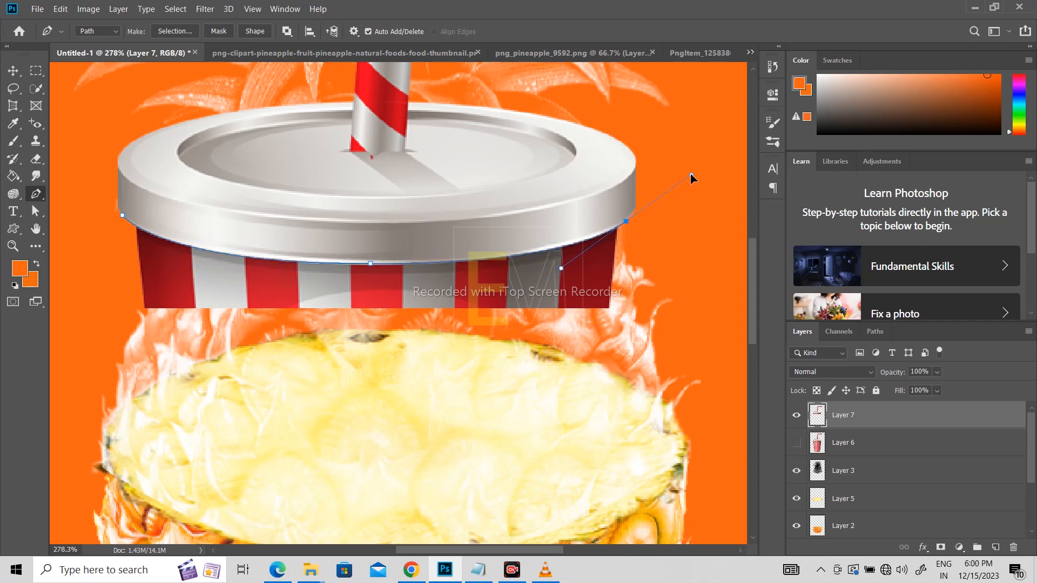
pyautogui.click(621, 322)
pyautogui.click(142, 371)
pyautogui.click(111, 333)
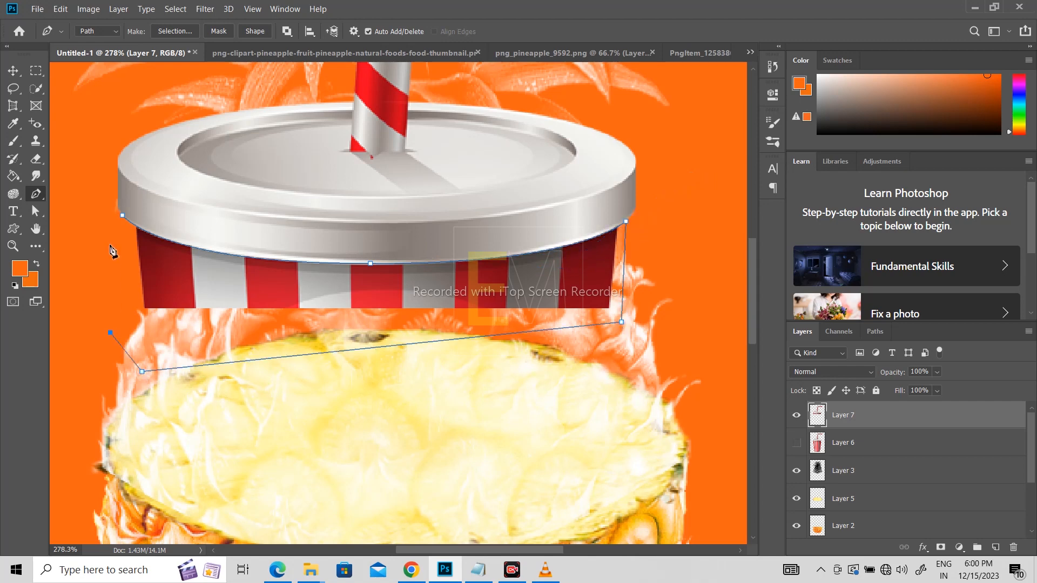
pyautogui.click(122, 216)
pyautogui.hotkey('ctrl', 'Return')
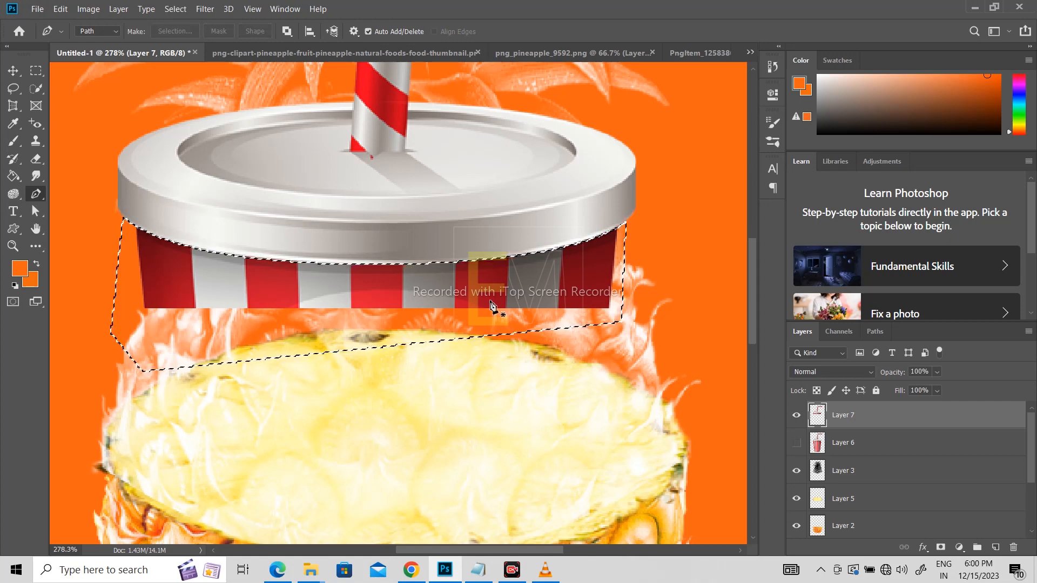
pyautogui.press('Delete')
pyautogui.hotkey('ctrl', 'd')
# Move the lid and straw on Layer 7 down onto the ghosted upper half of the pineapple.
pyautogui.scroll(-3, 444, 257)
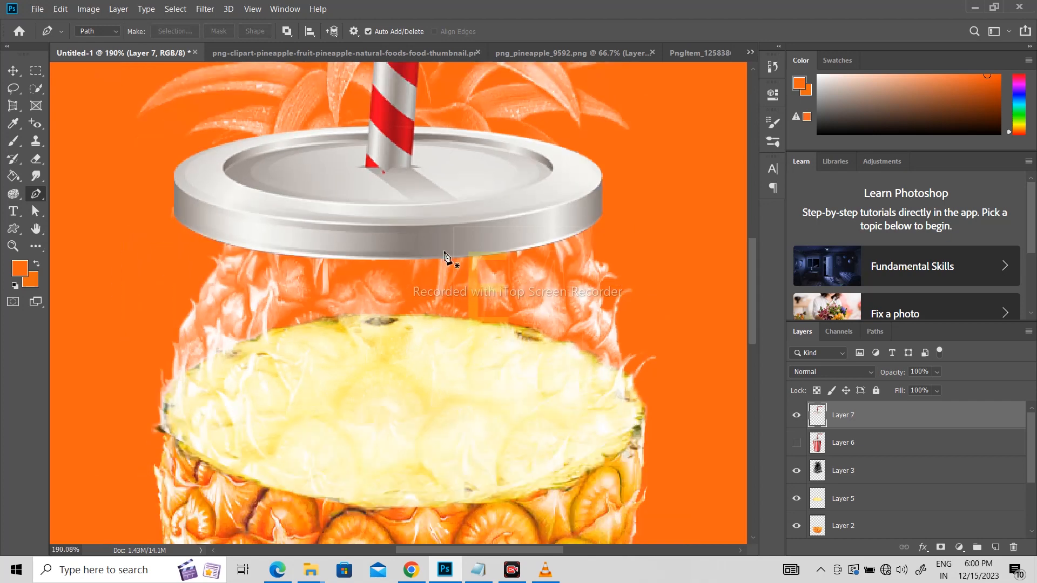
pyautogui.moveTo(452, 208); pyautogui.dragTo(448, 251)
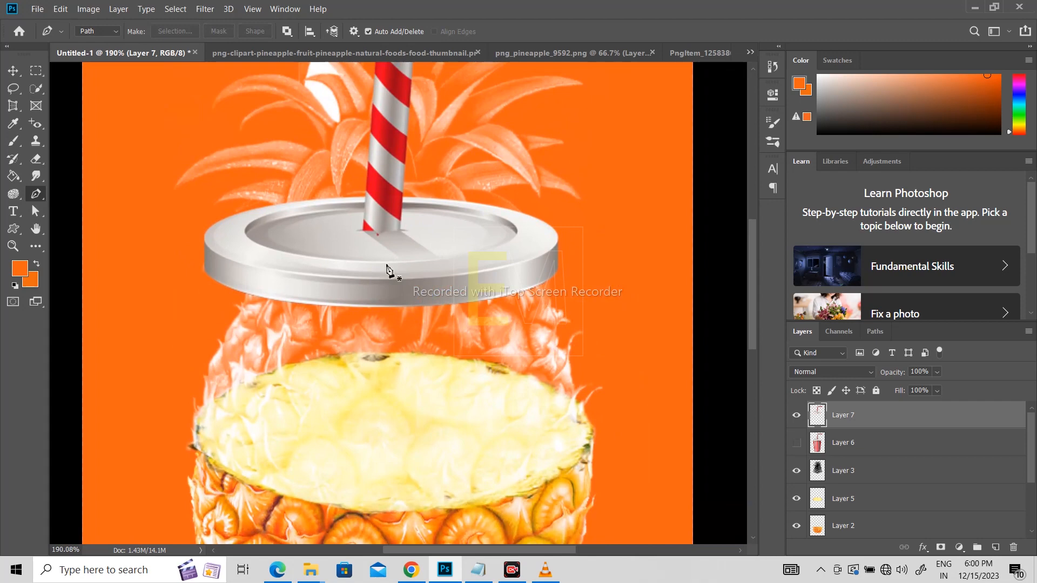
pyautogui.click(13, 71)
pyautogui.moveTo(375, 275); pyautogui.dragTo(440, 297)
pyautogui.scroll(-5, 417, 268)
pyautogui.scroll(4, 437, 278)
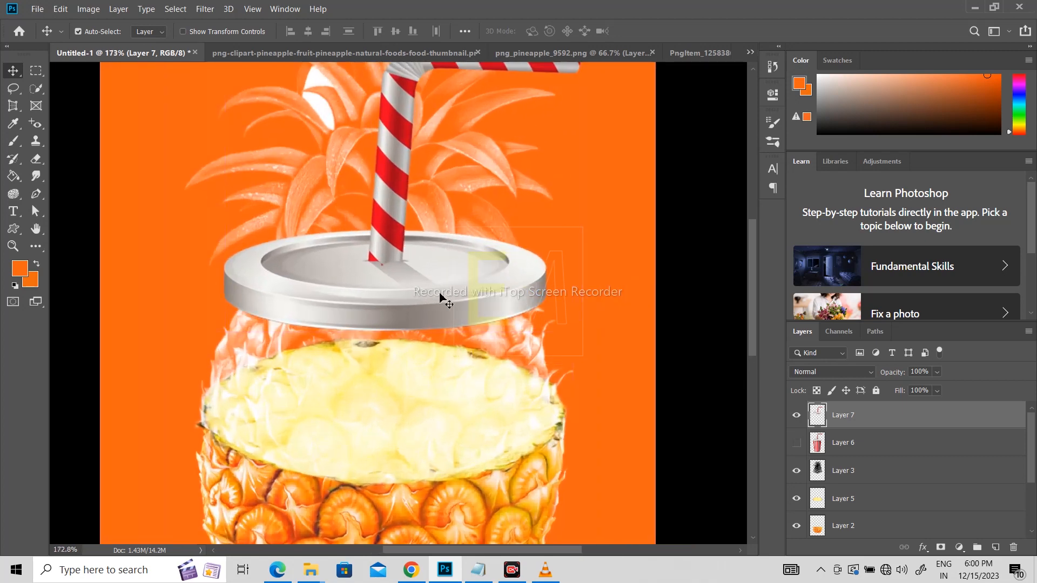
pyautogui.scroll(-2, 441, 297)
pyautogui.scroll(1, 447, 276)
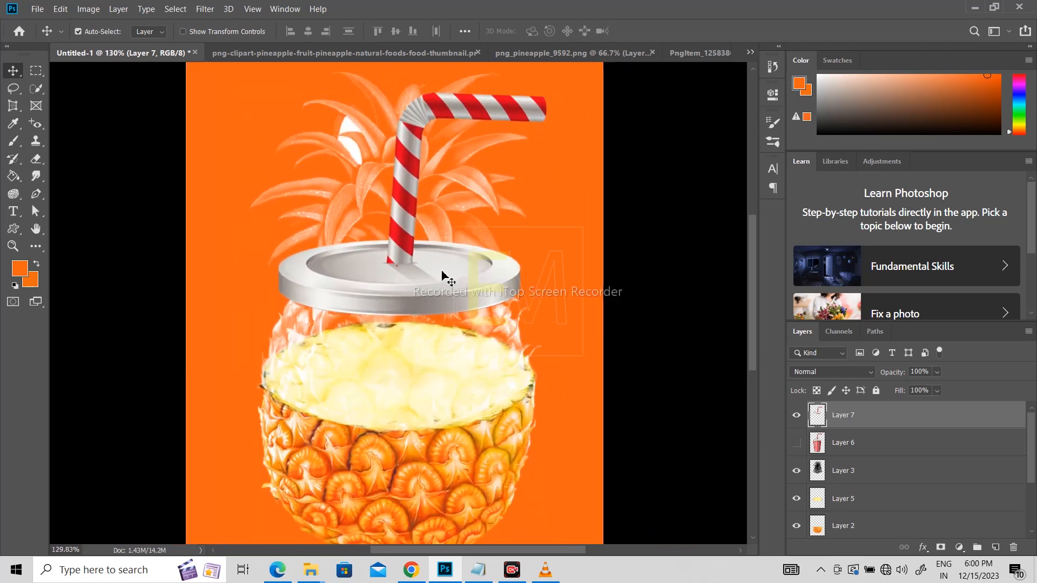
# Scale the lid and straw to about 91% and fine-tune their position to cap the pineapple just above the slice.
pyautogui.hotkey('ctrl', 't')
pyautogui.scroll(3, 393, 284)
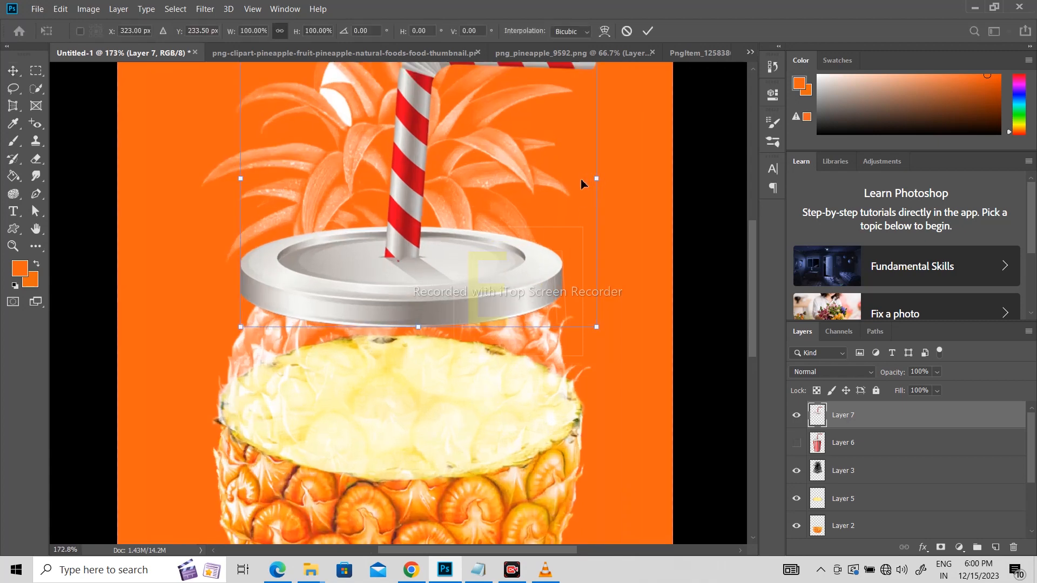
pyautogui.moveTo(596, 179); pyautogui.dragTo(566, 182)
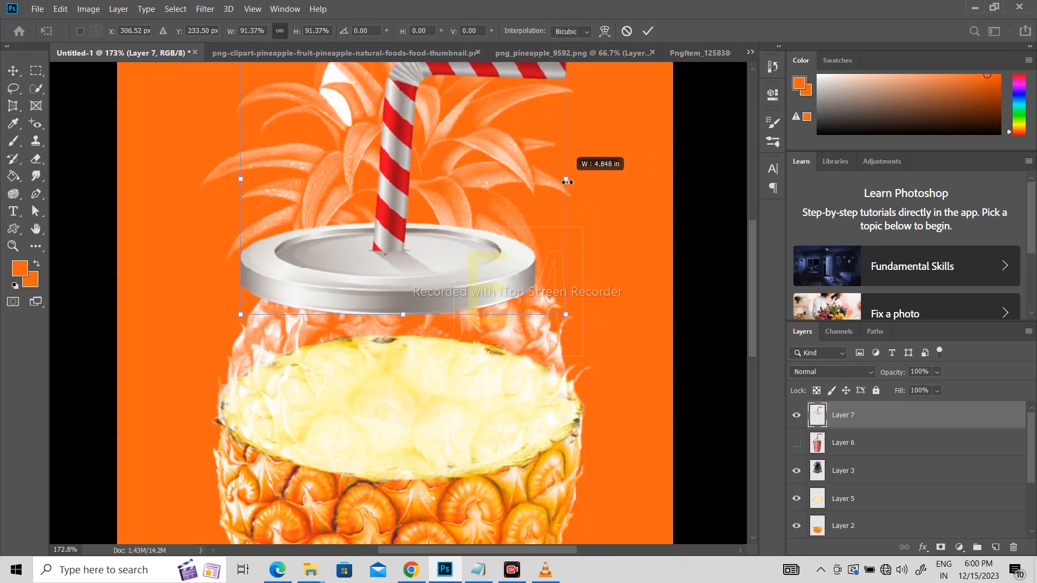
pyautogui.moveTo(438, 275); pyautogui.dragTo(449, 307)
pyautogui.press('Return')
pyautogui.press('Right')
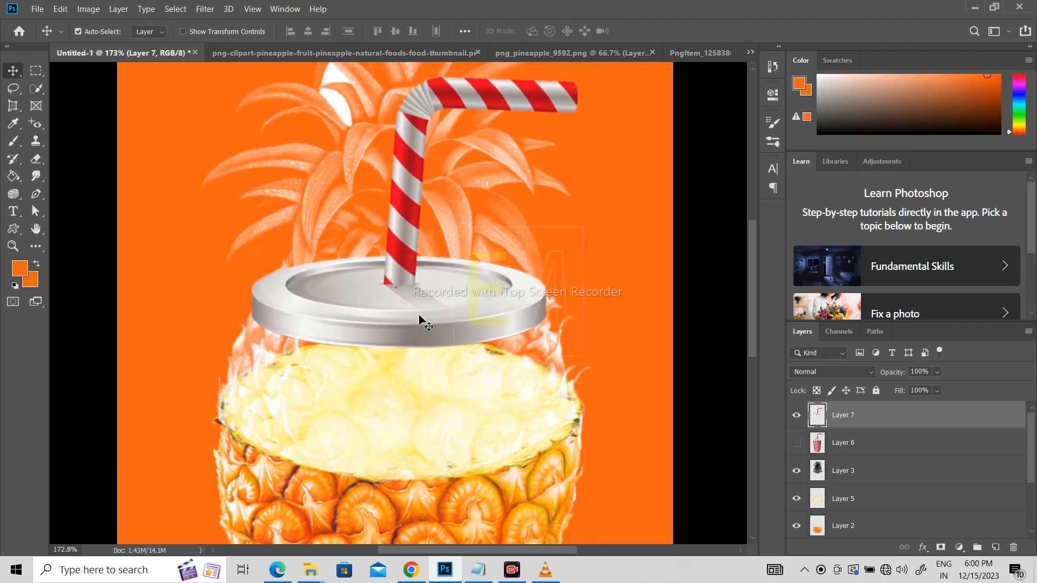
pyautogui.moveTo(419, 320); pyautogui.dragTo(420, 313)
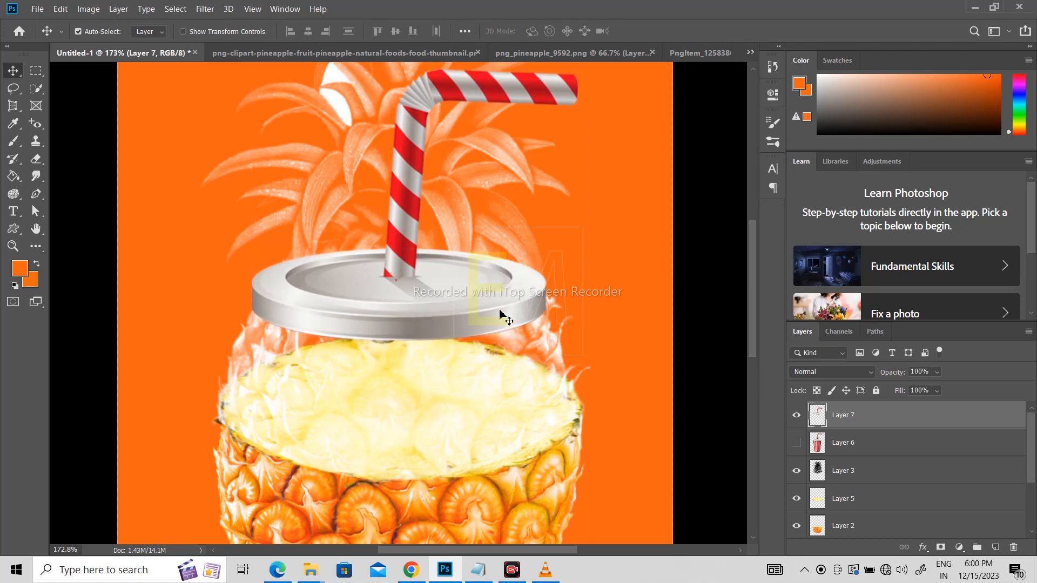
pyautogui.press('Left')
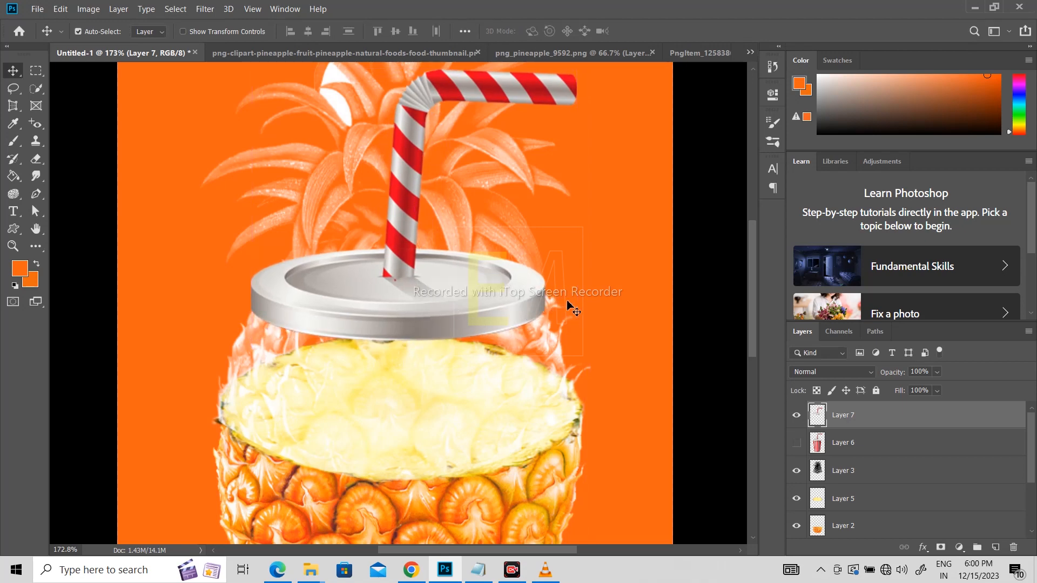
pyautogui.click(574, 298)
pyautogui.hotkey('ctrl', '0')
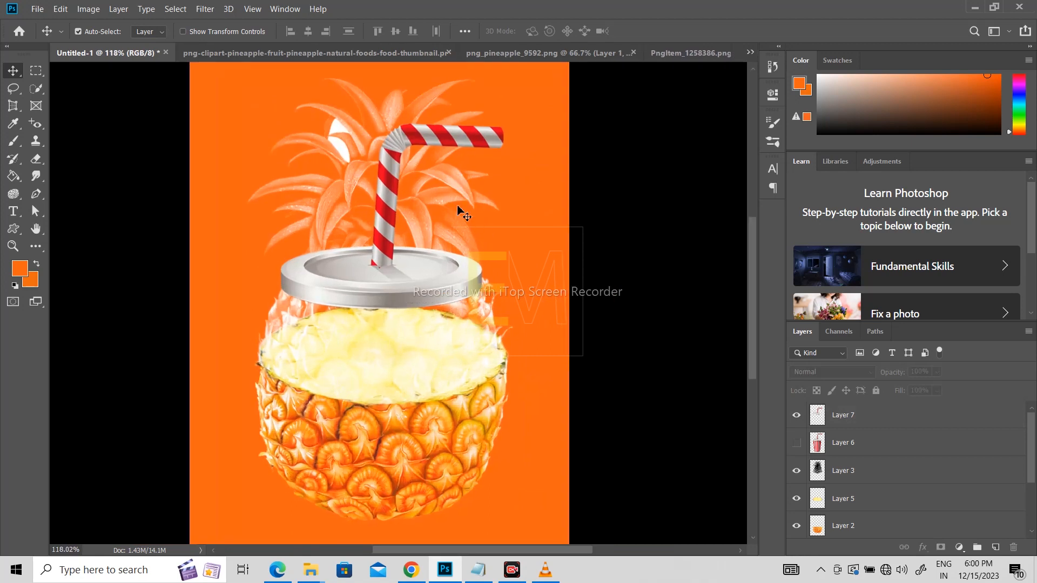
# Delete the ghosted leaves and crown above the lid from Layer 3 using a rectangular selection.
pyautogui.click(359, 144)
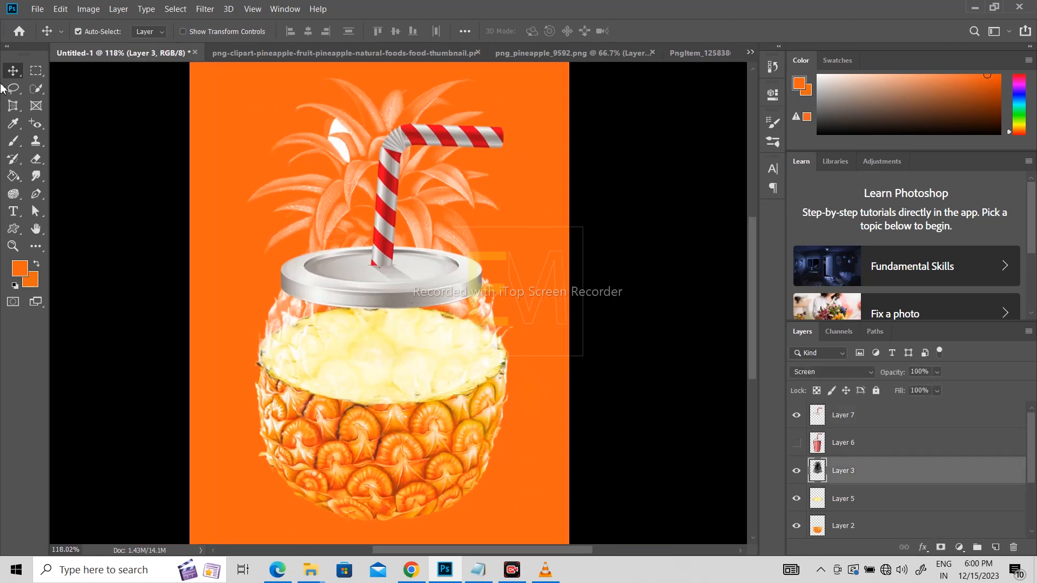
pyautogui.click(37, 72)
pyautogui.moveTo(216, 68); pyautogui.dragTo(533, 281)
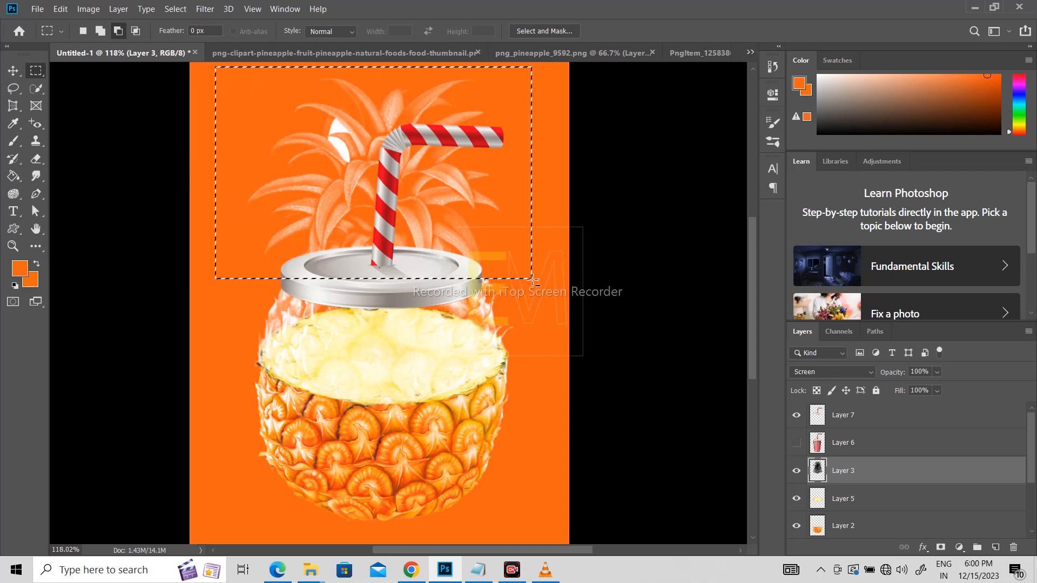
pyautogui.press('Delete')
pyautogui.hotkey('ctrl', 'd')
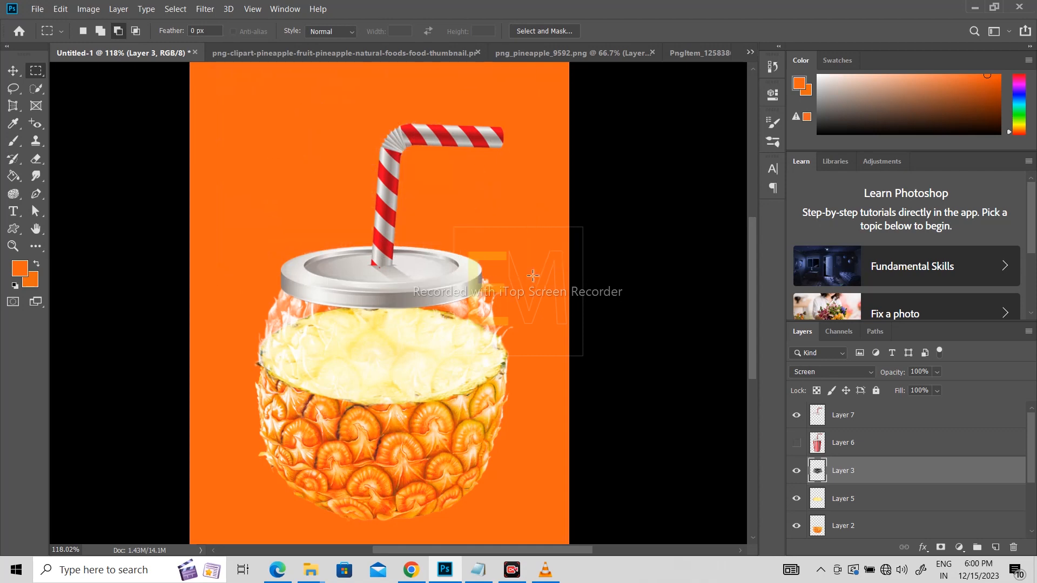
pyautogui.scroll(-3, 455, 248)
pyautogui.scroll(5, 475, 324)
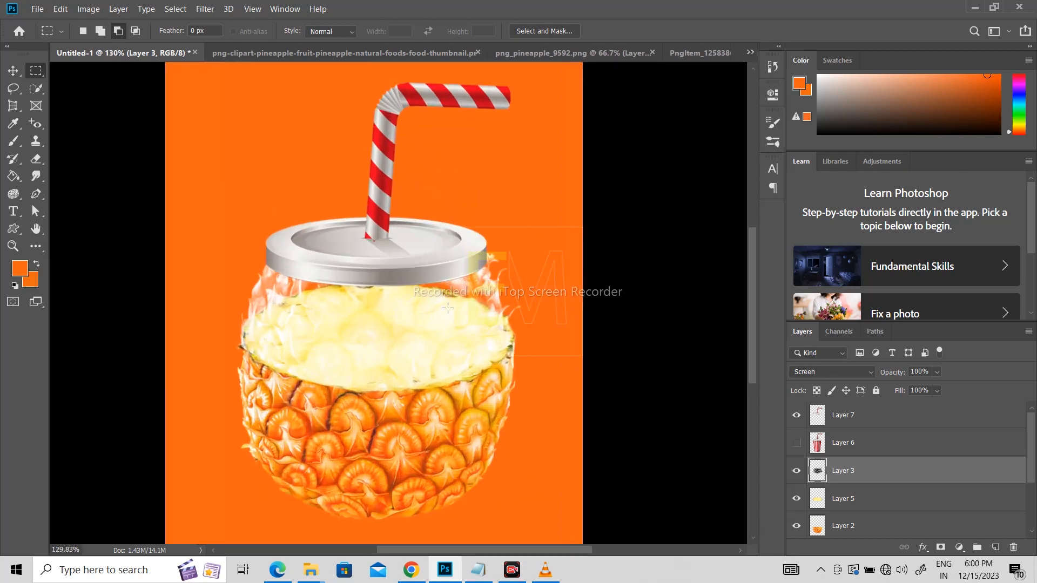
# Add a new empty layer directly above the Background for the pineapple's shadow.
pyautogui.click(14, 71)
pyautogui.scroll(-2, 441, 257)
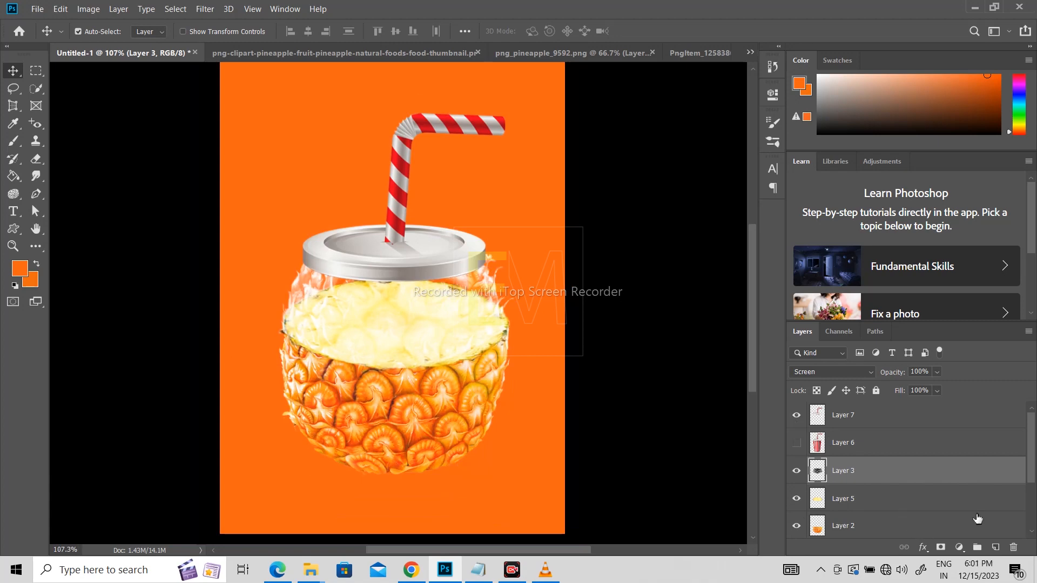
pyautogui.click(915, 531)
pyautogui.scroll(-3, 915, 512)
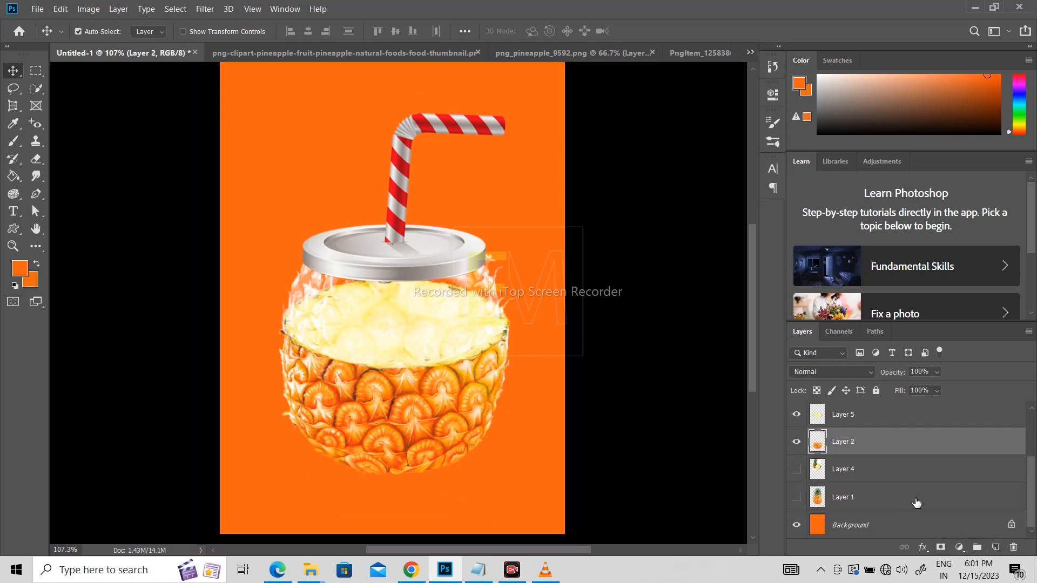
pyautogui.click(916, 503)
pyautogui.click(918, 525)
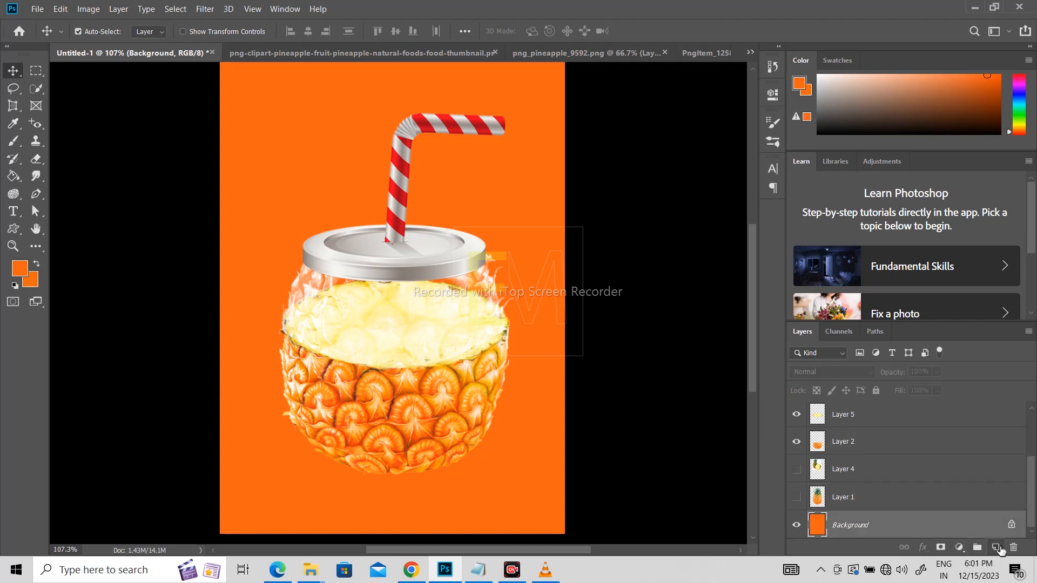
pyautogui.click(997, 548)
# Set up a 500 px Soft Round brush and flatten its tip to 21% roundness.
pyautogui.click(13, 141)
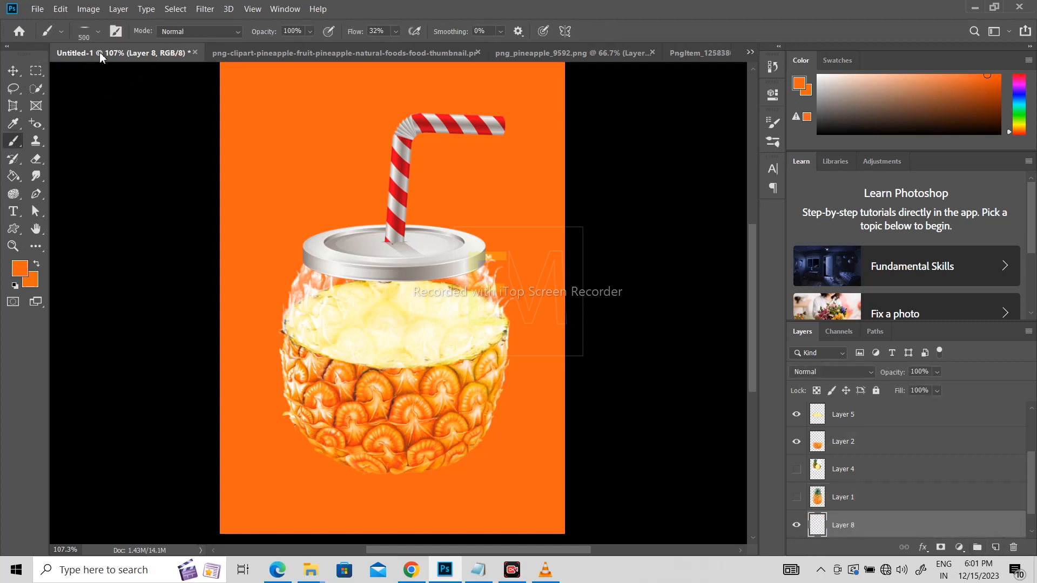
pyautogui.click(98, 32)
pyautogui.click(91, 218)
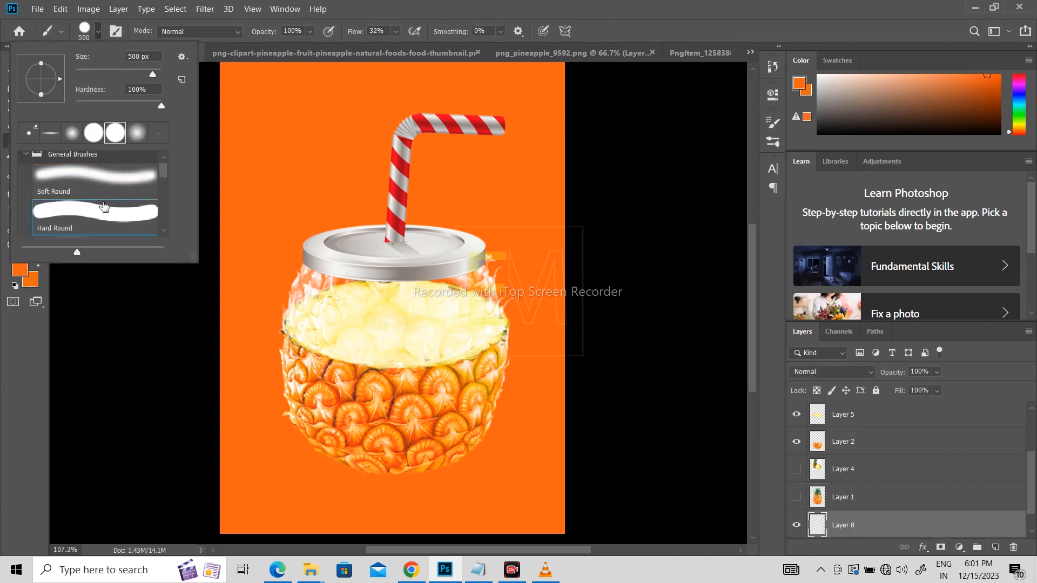
pyautogui.doubleClick(82, 171)
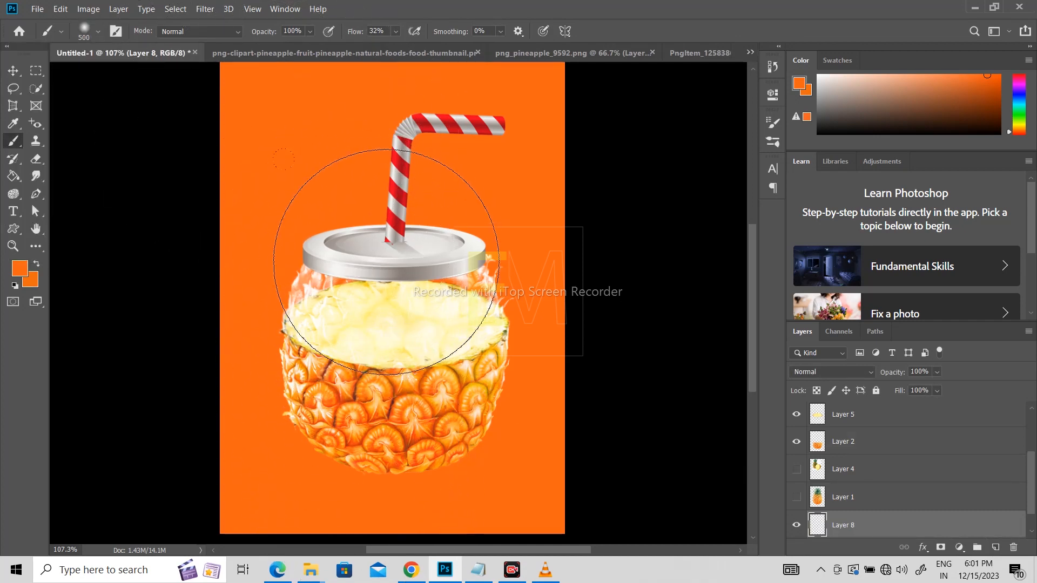
pyautogui.click(115, 31)
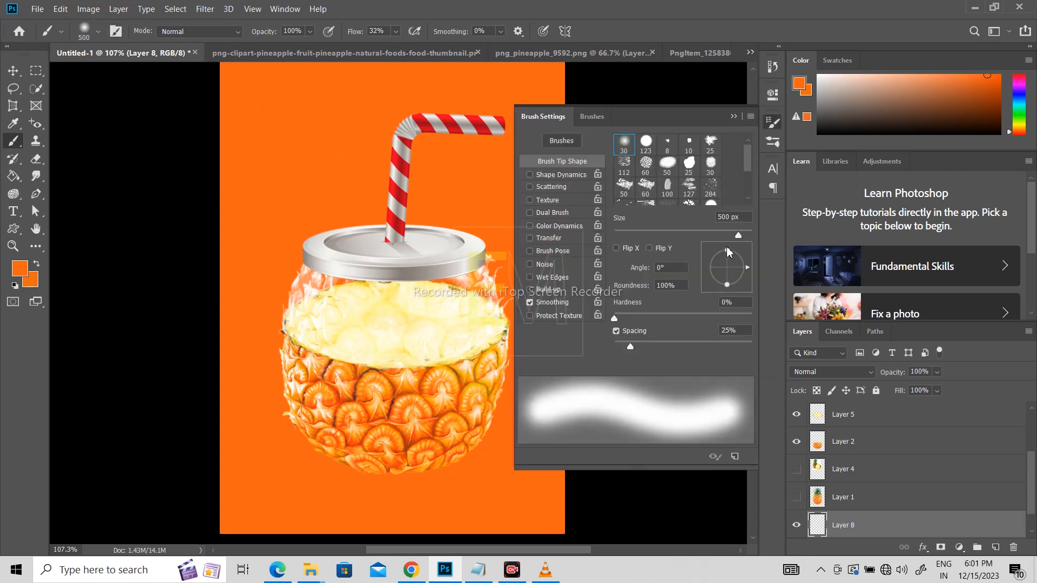
pyautogui.moveTo(727, 255); pyautogui.dragTo(728, 270)
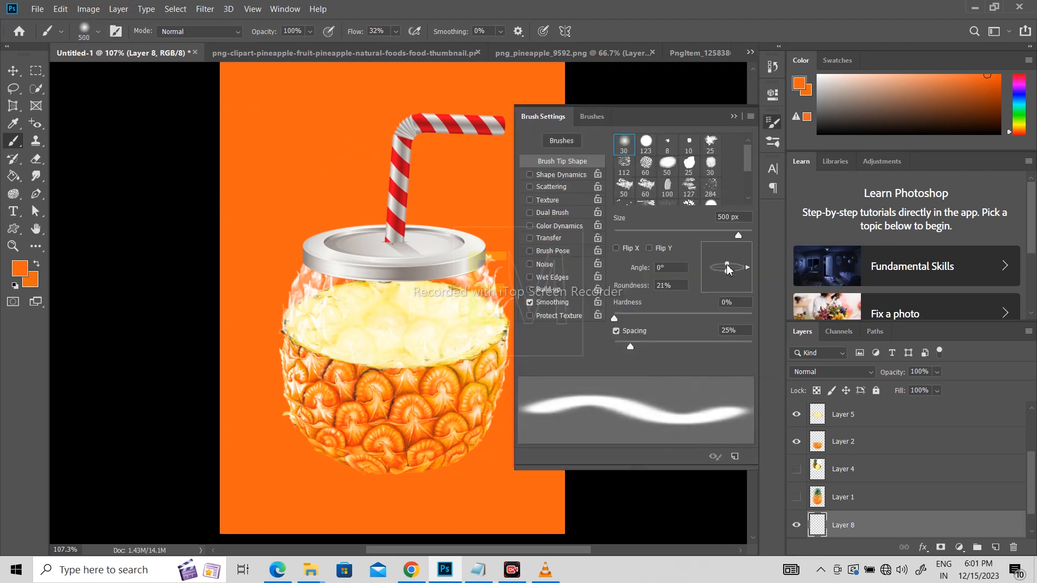
pyautogui.click(733, 116)
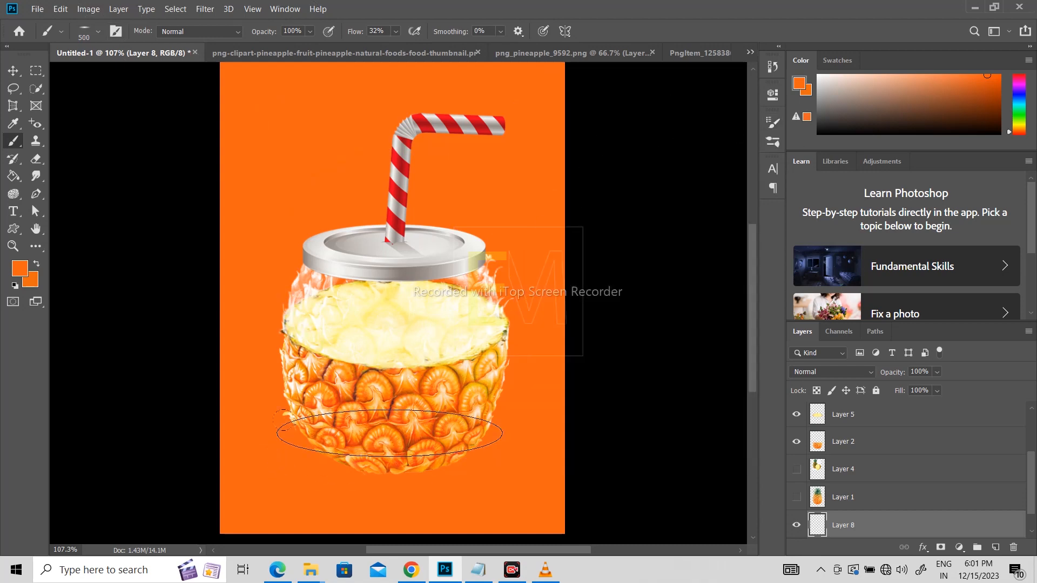
# Paint a soft dark gray shadow on Layer 8 beneath the pineapple's base, using the flattened brush at 500 px and 400 px.
pyautogui.click(19, 268)
pyautogui.moveTo(382, 236); pyautogui.dragTo(341, 246)
pyautogui.click(633, 112)
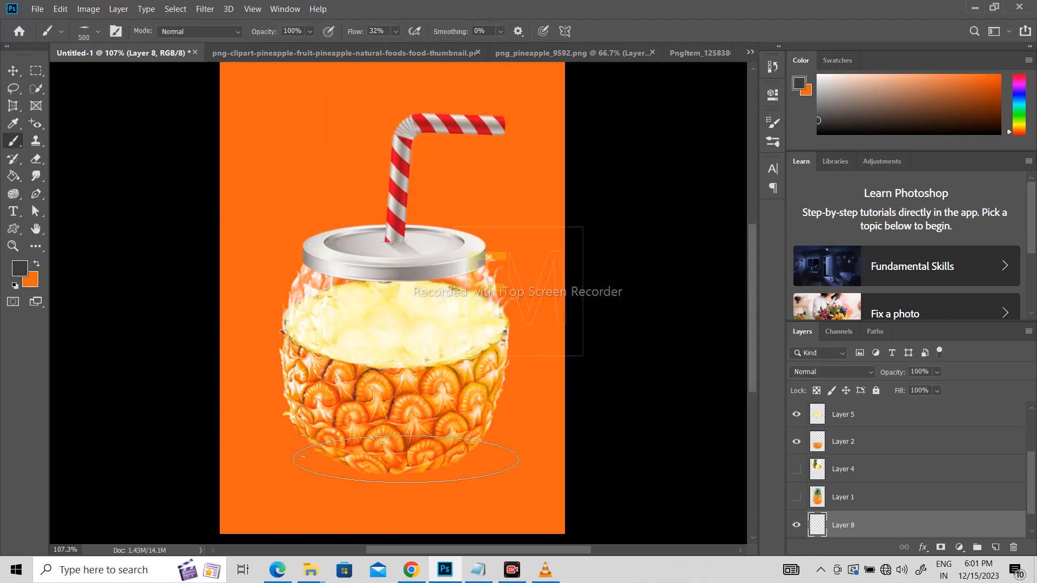
pyautogui.click(406, 459)
pyautogui.click(405, 459)
pyautogui.click(406, 460)
pyautogui.click(405, 459)
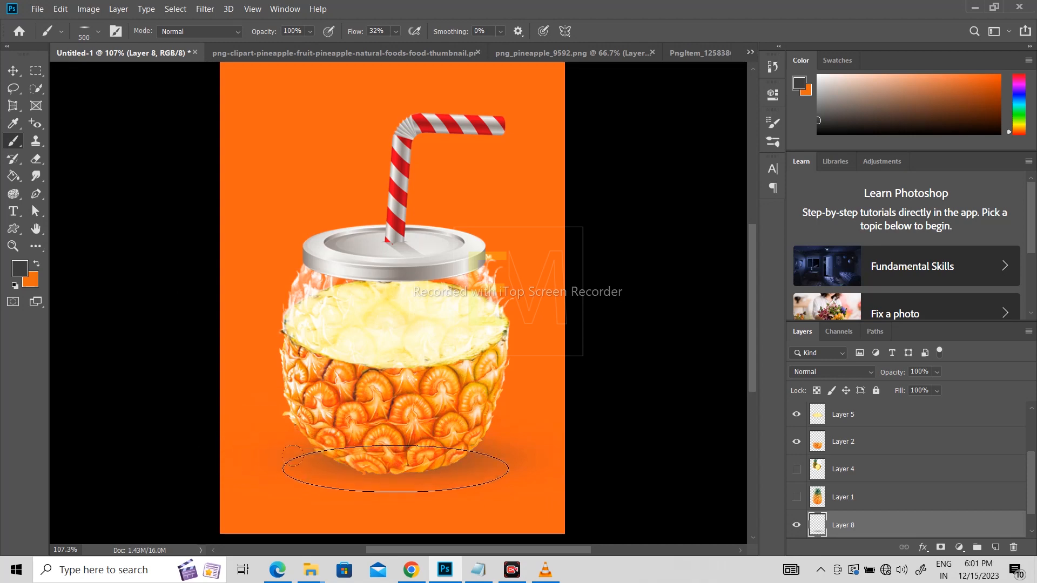
pyautogui.press('[')
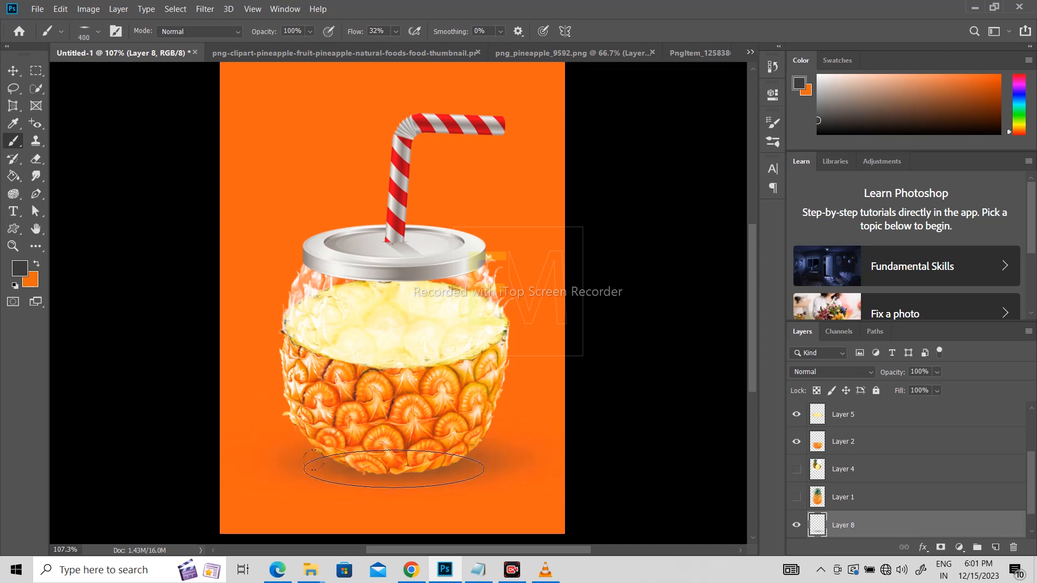
pyautogui.click(394, 469)
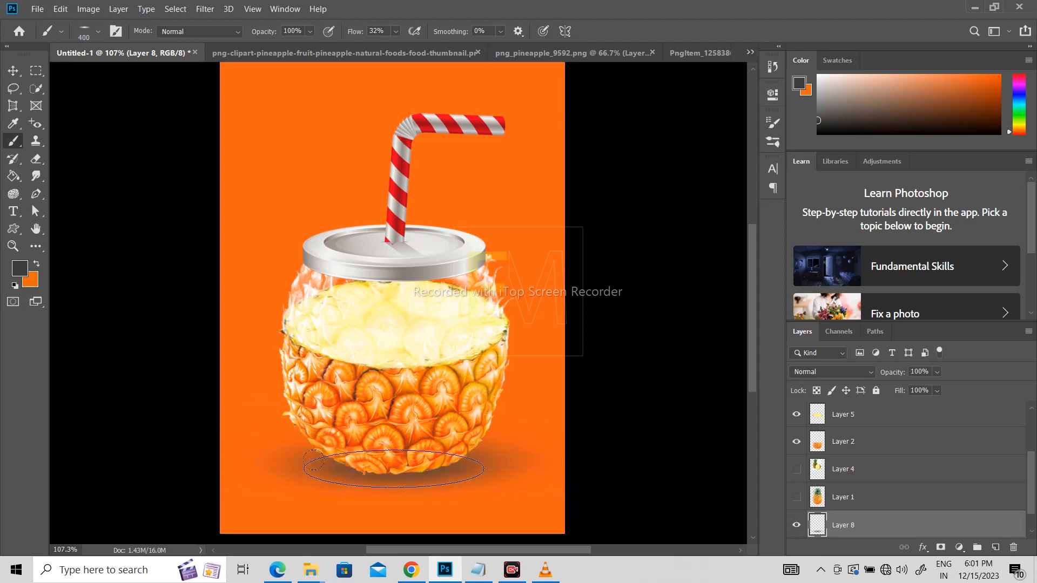
# Copy a rectangular section of the striped straw above the lid from Layer 7 onto its own layer.
pyautogui.click(20, 70)
pyautogui.scroll(2, 475, 242)
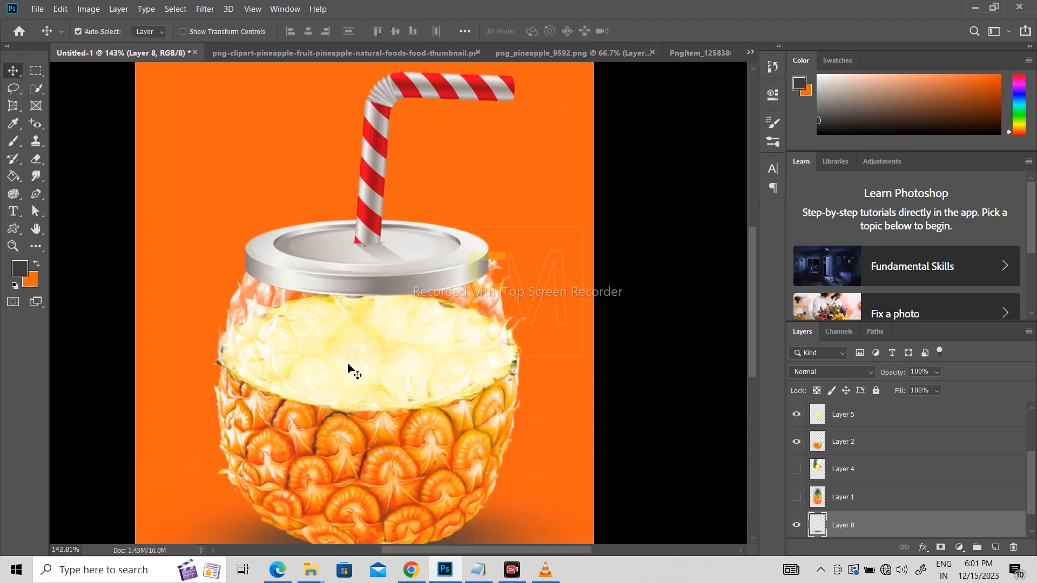
pyautogui.click(370, 189)
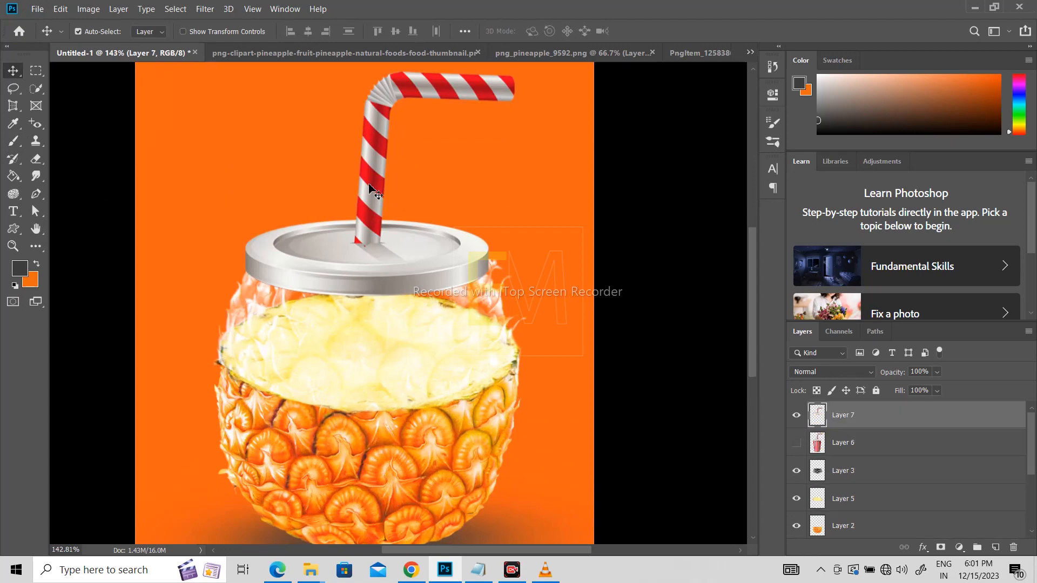
pyautogui.scroll(3, 355, 199)
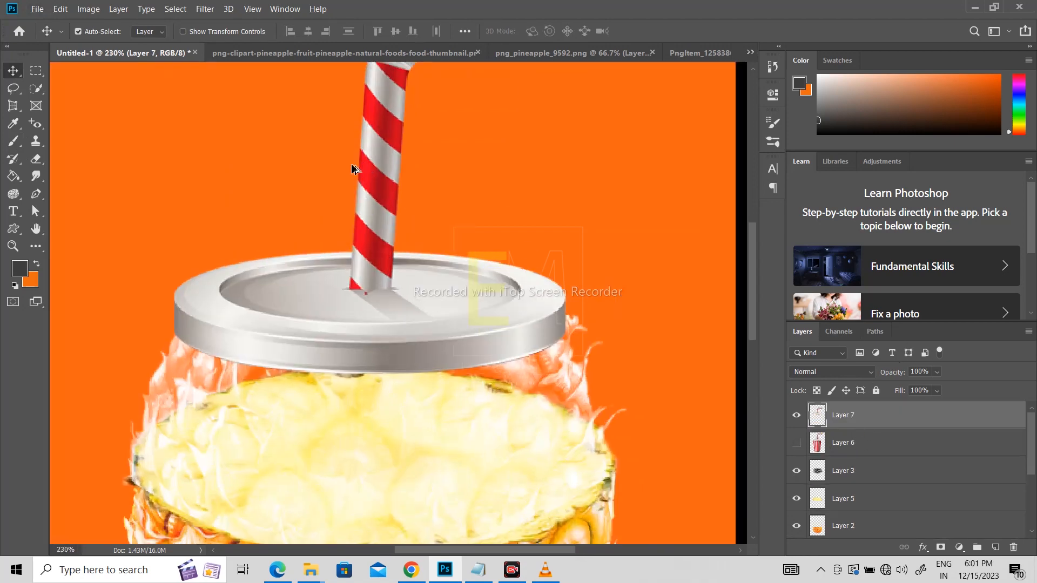
pyautogui.press('m')
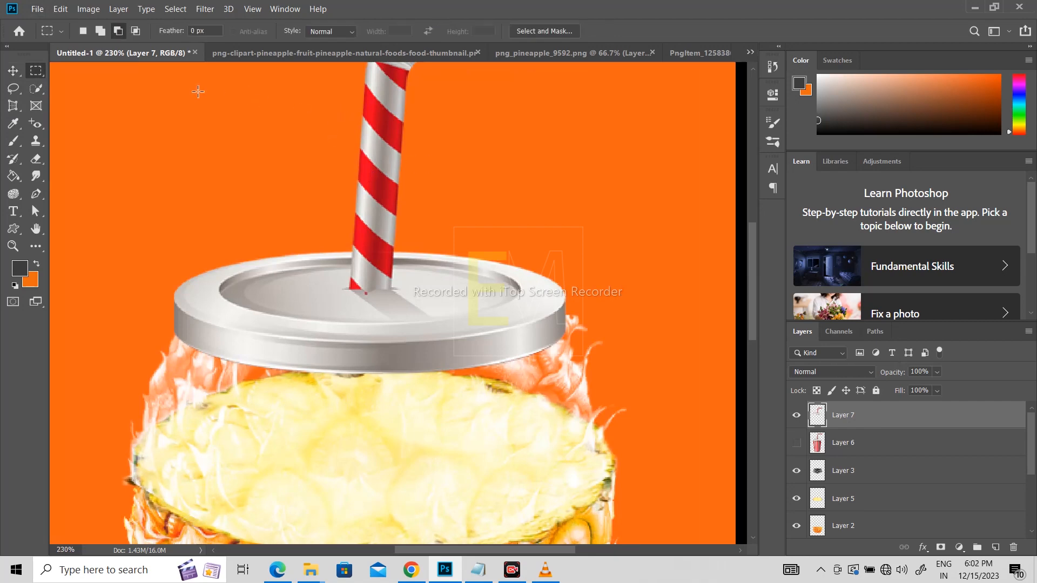
pyautogui.moveTo(333, 120); pyautogui.dragTo(443, 230)
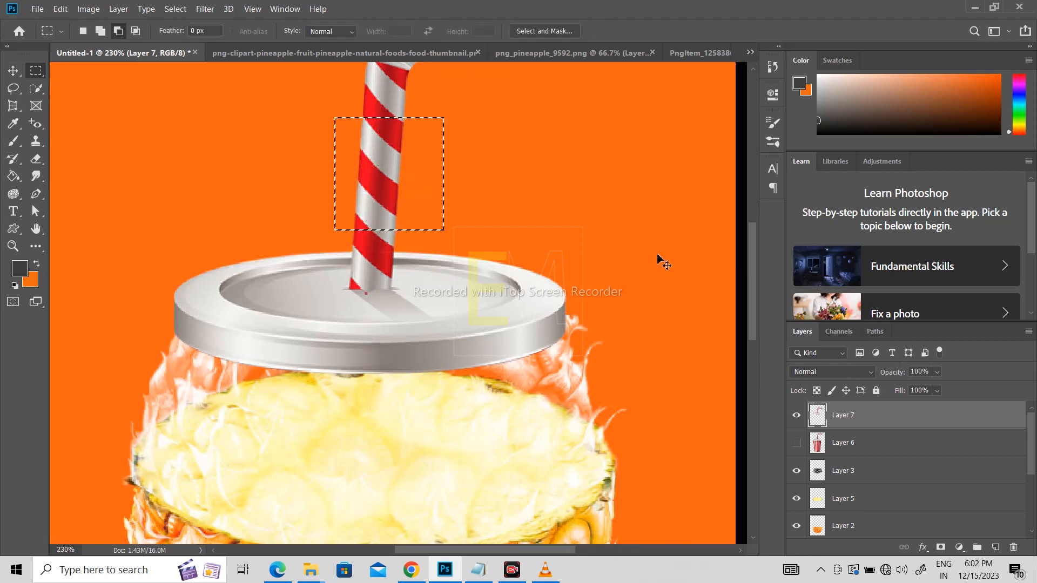
pyautogui.hotkey('ctrl', 'j')
# Move the copied straw piece down below the lid and nudge it left to line up with the upper straw.
pyautogui.click(13, 70)
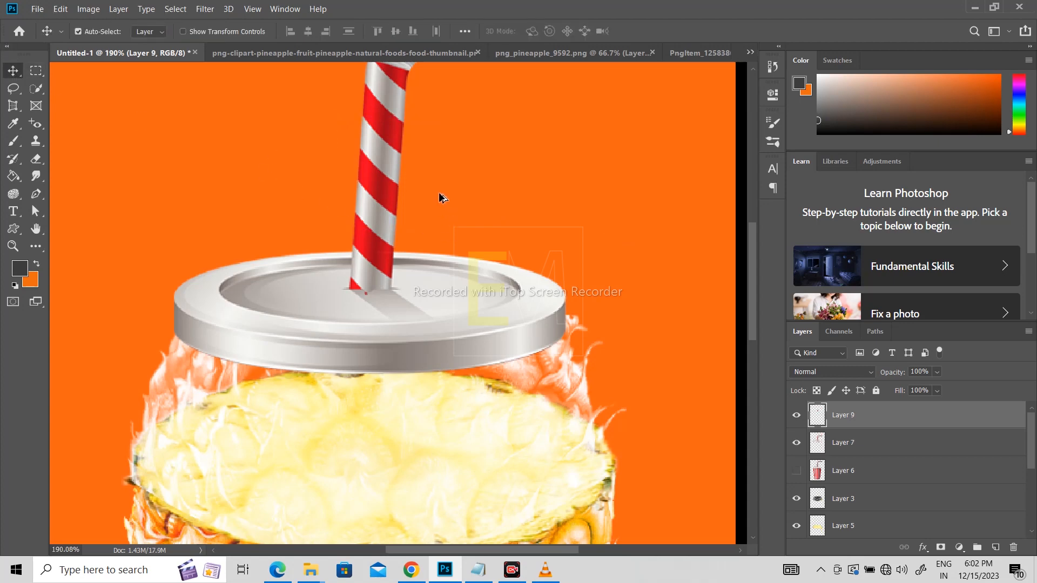
pyautogui.scroll(-1, 440, 198)
pyautogui.moveTo(397, 181); pyautogui.dragTo(390, 344)
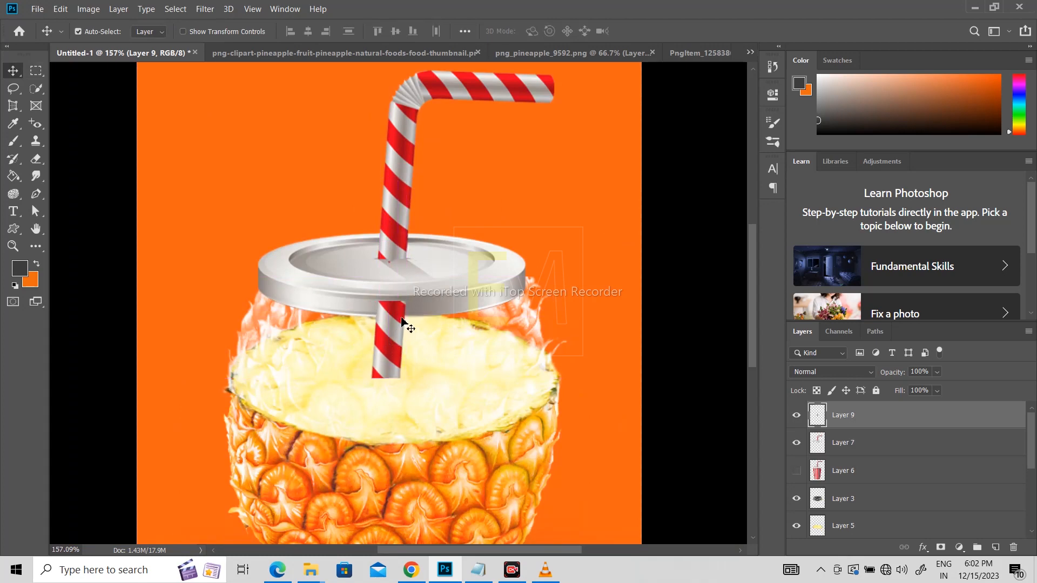
pyautogui.press('Left')
pyautogui.press('Left')
pyautogui.press('Left')
pyautogui.press('Left')
pyautogui.press('Left')
pyautogui.press('Left')
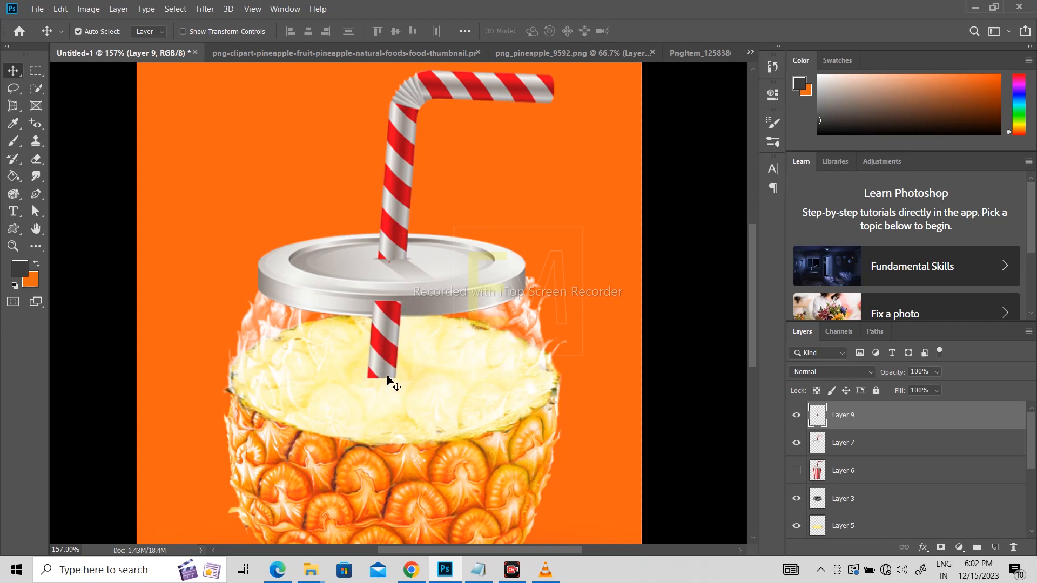
# Stretch the lower straw piece downward to about 115% height, slightly widen it, and nudge it right into alignment.
pyautogui.scroll(3, 390, 389)
pyautogui.hotkey('ctrl', 't')
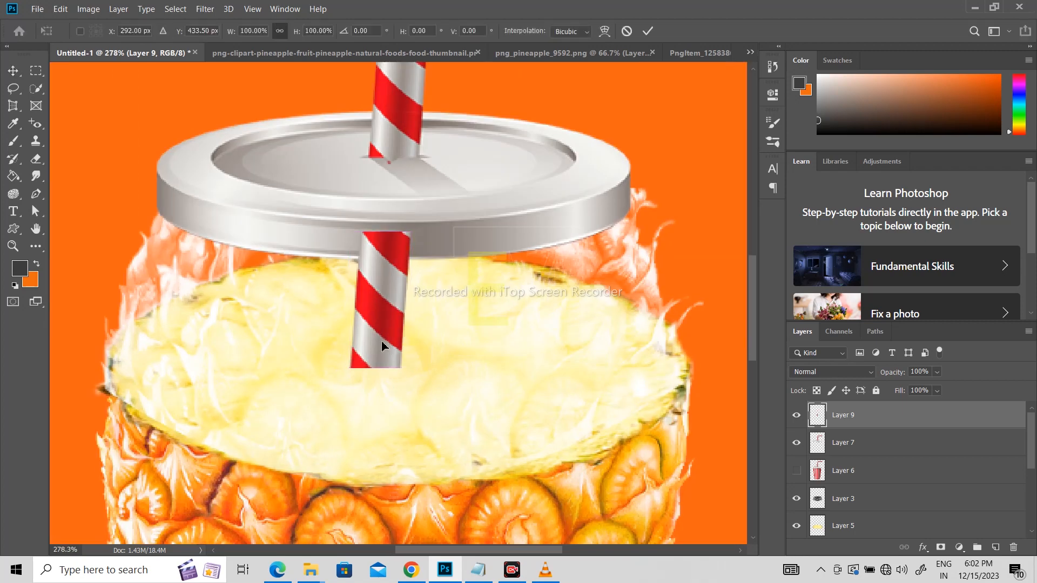
pyautogui.moveTo(382, 372); pyautogui.dragTo(376, 394)
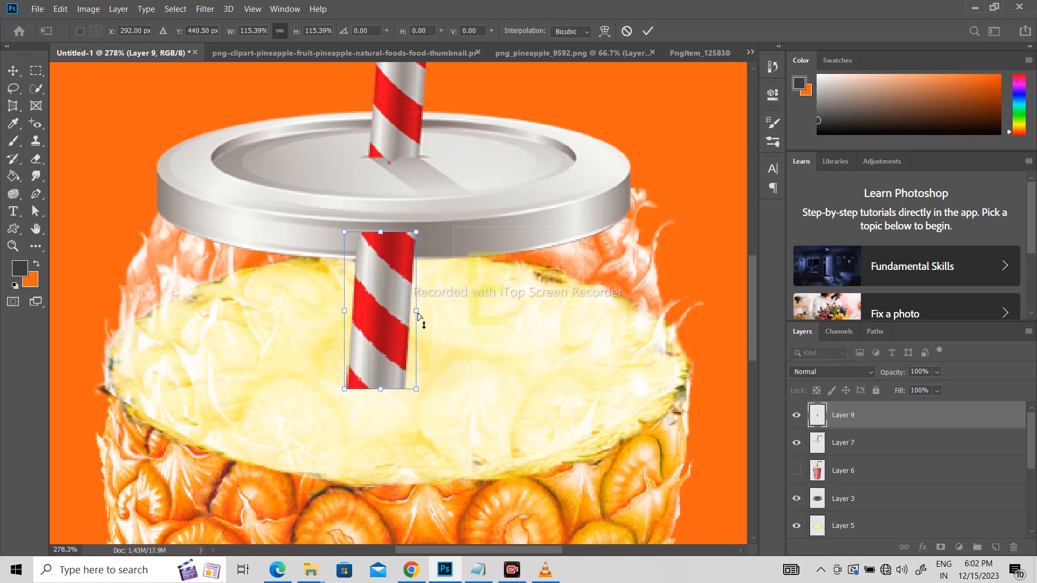
pyautogui.press('Return')
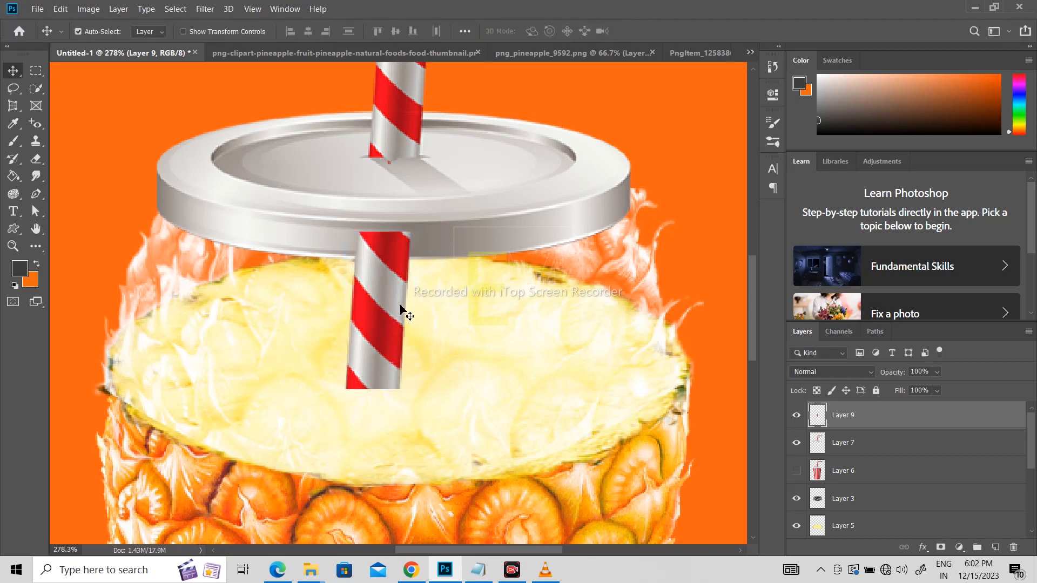
pyautogui.press('Right')
pyautogui.press('Right')
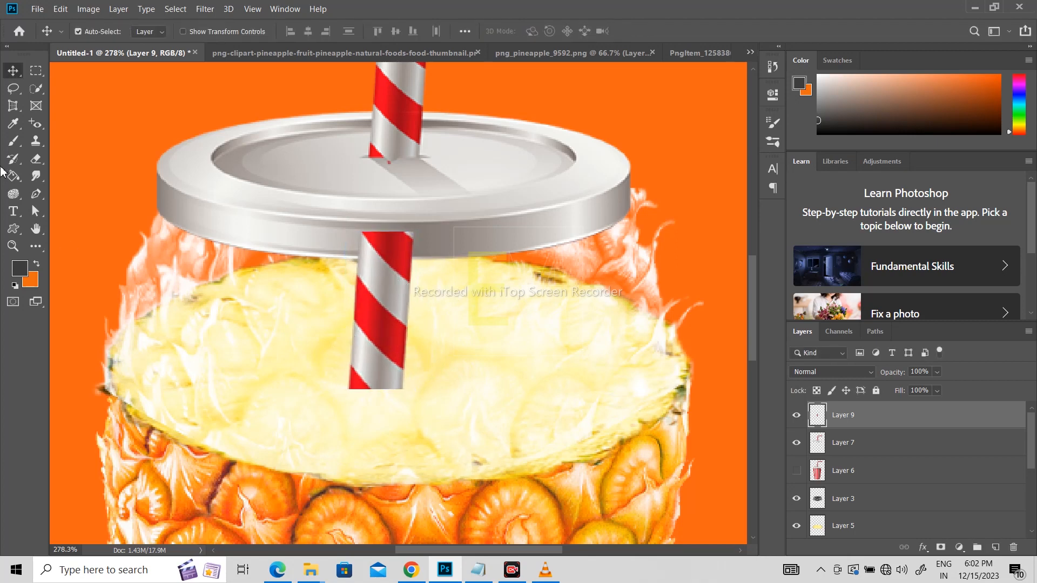
# Round off the bottom end of the lower straw piece on Layer 9 with the Eraser.
pyautogui.click(36, 159)
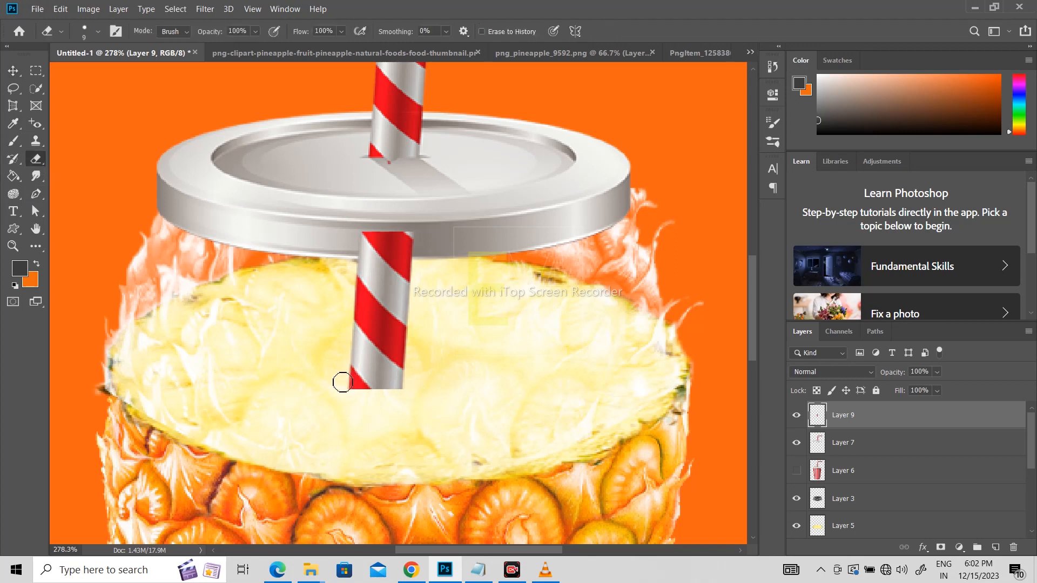
pyautogui.moveTo(343, 382)
pyautogui.mouseDown()
pyautogui.moveTo(394, 399)
pyautogui.moveTo(436, 381)
pyautogui.mouseUp()
pyautogui.click(13, 70)
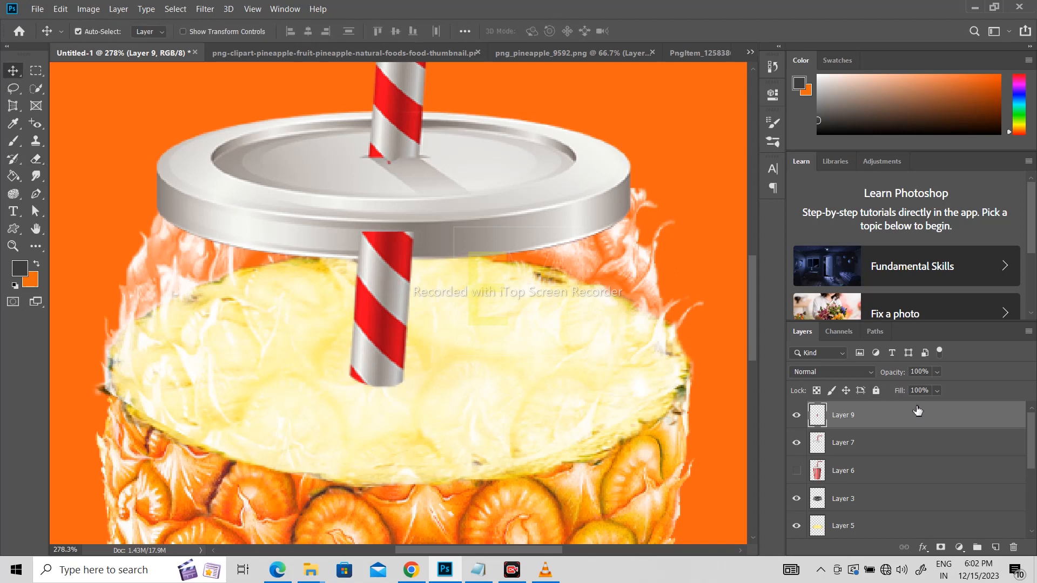
# Place Layer 9 below Layer 3 in the stacking order so the straw piece sits behind the lid and ghosted pineapple.
pyautogui.moveTo(918, 412)
pyautogui.mouseDown()
pyautogui.moveTo(919, 519)
pyautogui.moveTo(920, 510)
pyautogui.mouseUp()
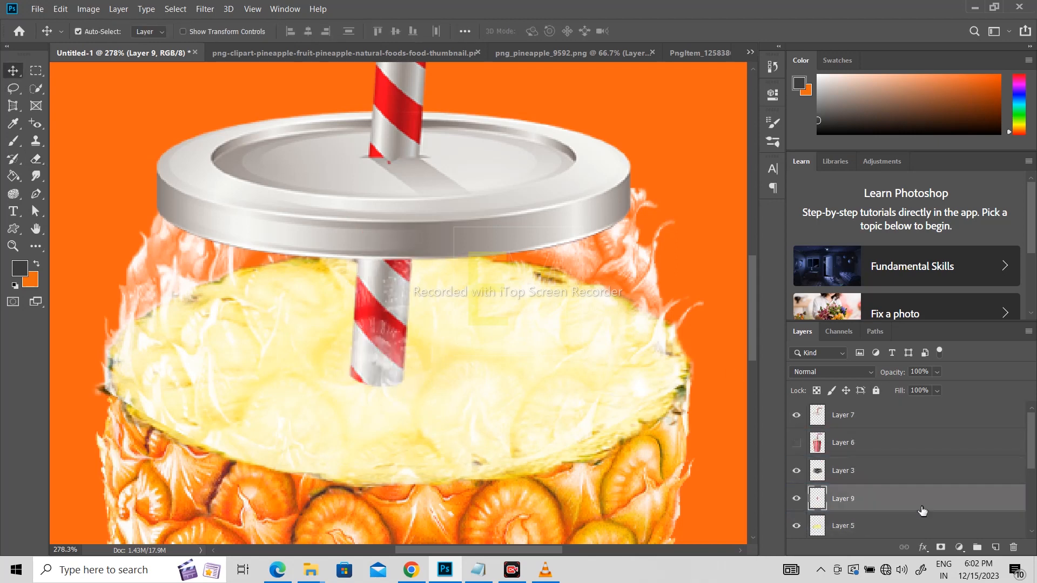
pyautogui.scroll(-5, 445, 254)
pyautogui.scroll(2, 413, 305)
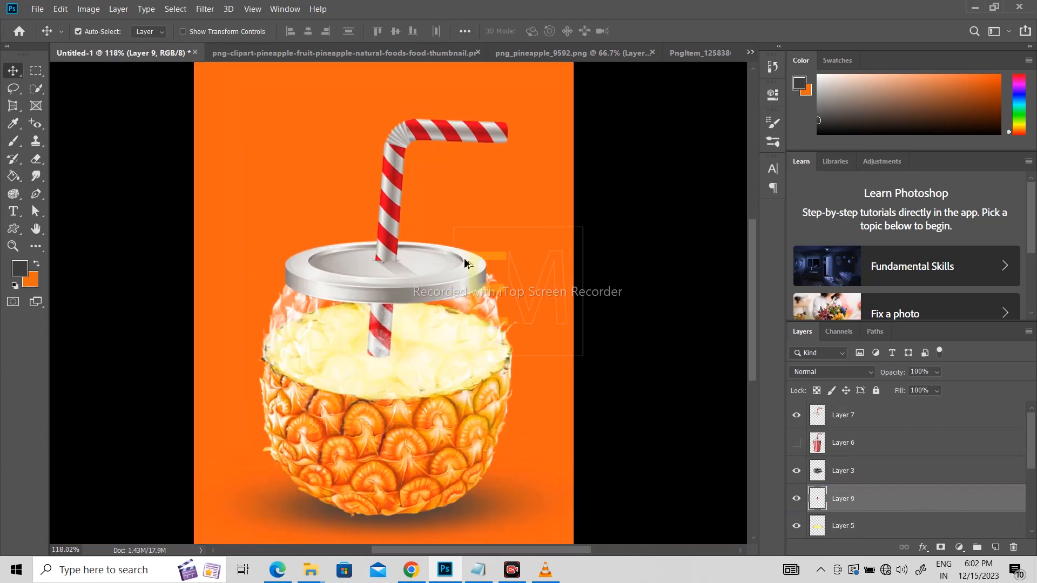
pyautogui.scroll(1, 413, 306)
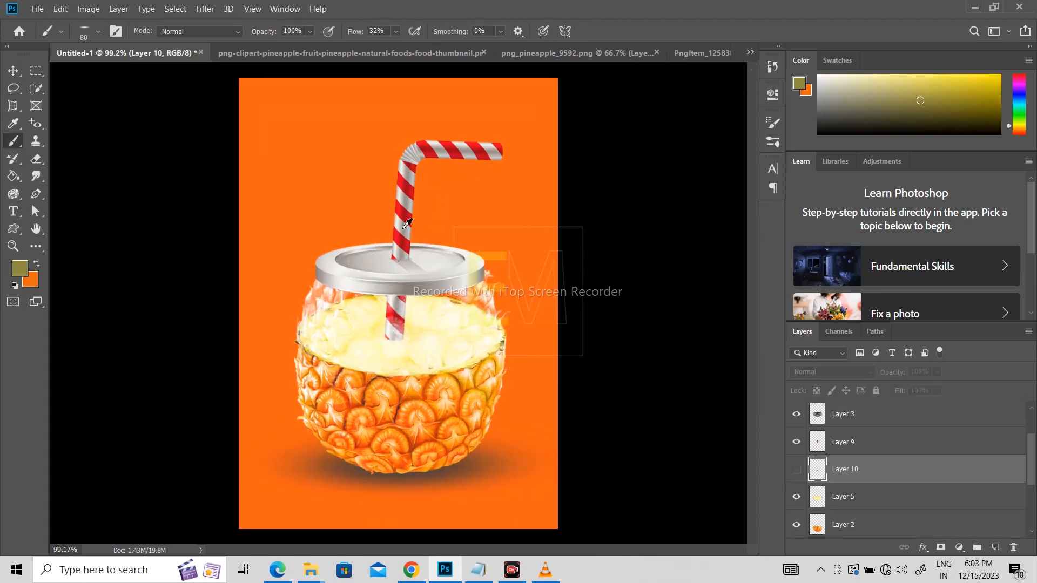
# Add the title "fress juice" in 72 pt Impact and move it to the top of the poster above the straw.
pyautogui.click(14, 211)
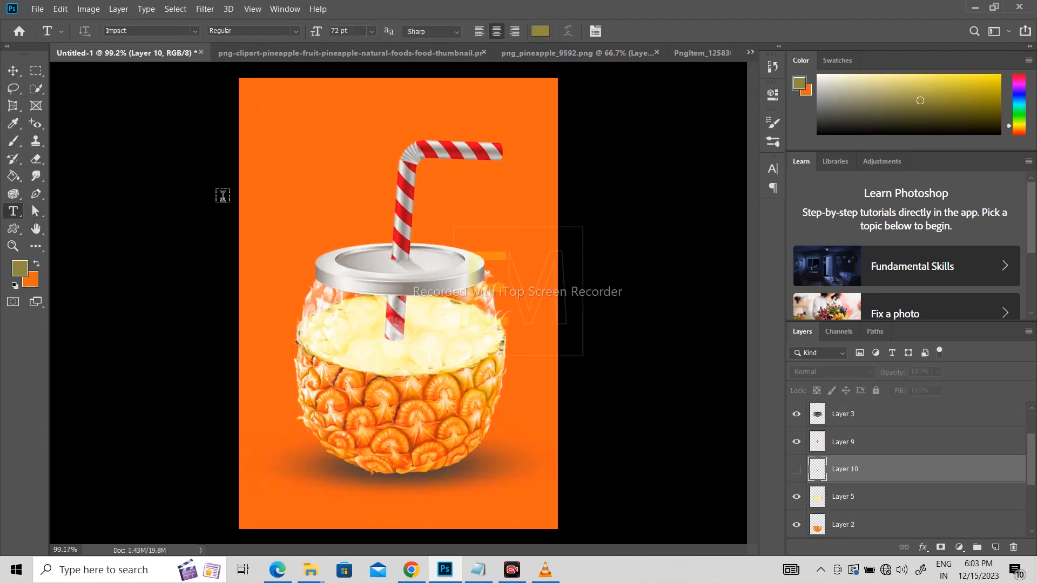
pyautogui.click(283, 175)
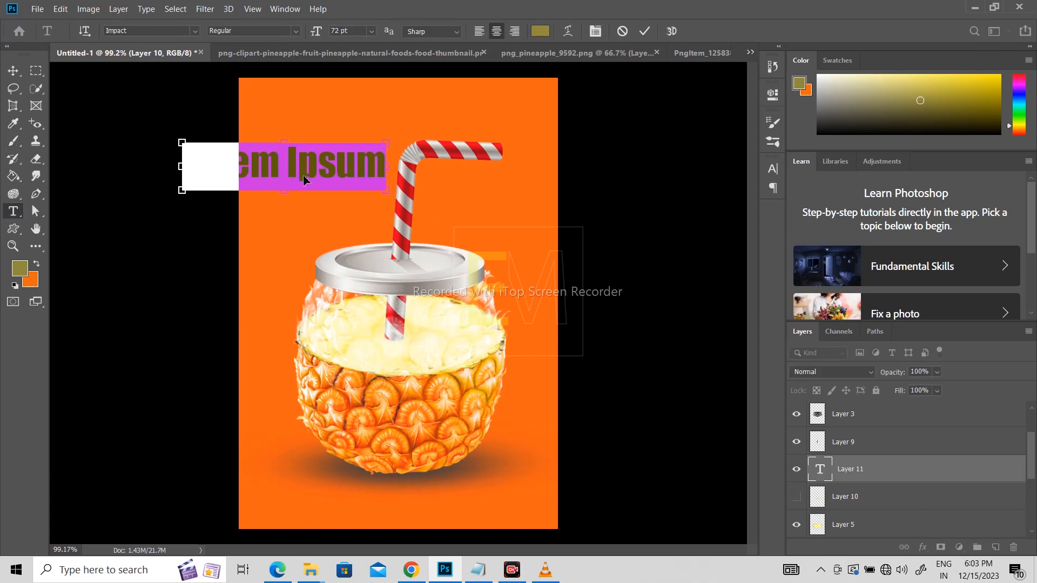
pyautogui.write('fress juice')
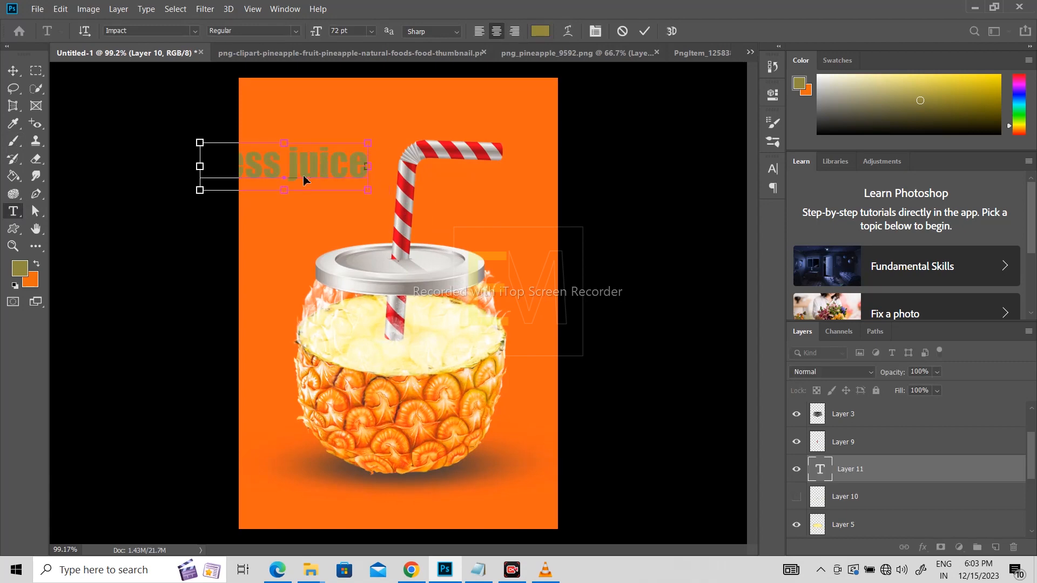
pyautogui.click(13, 71)
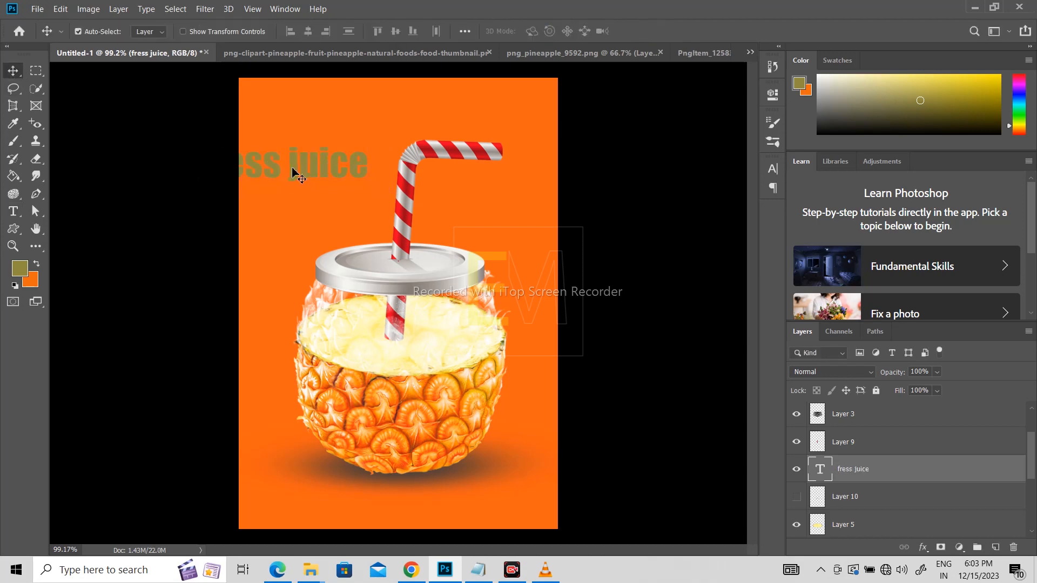
pyautogui.moveTo(295, 166); pyautogui.dragTo(388, 118)
pyautogui.press('t')
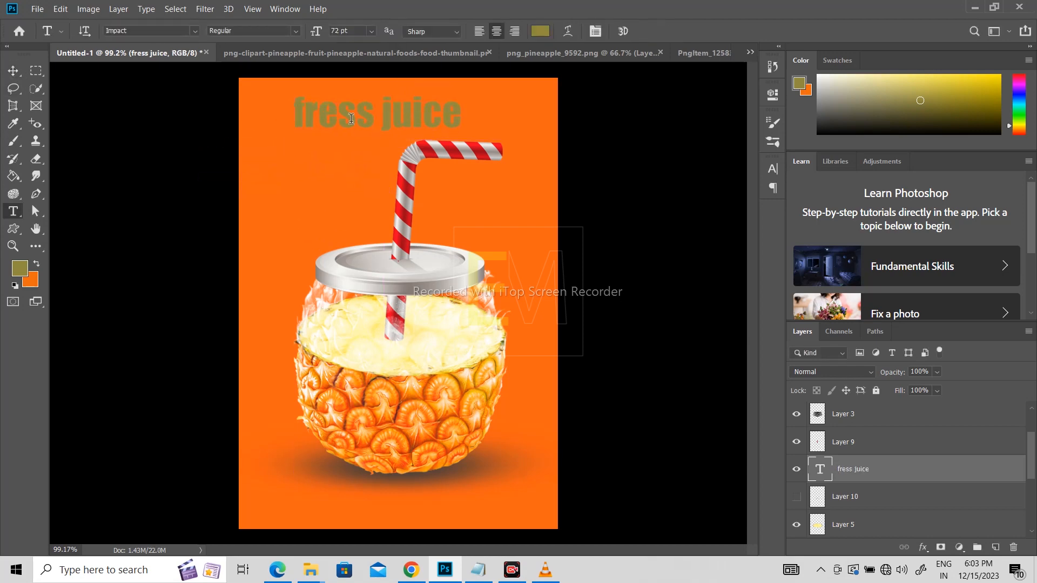
# Capitalize both words of the title text so it reads "Fress Juice".
pyautogui.click(306, 113)
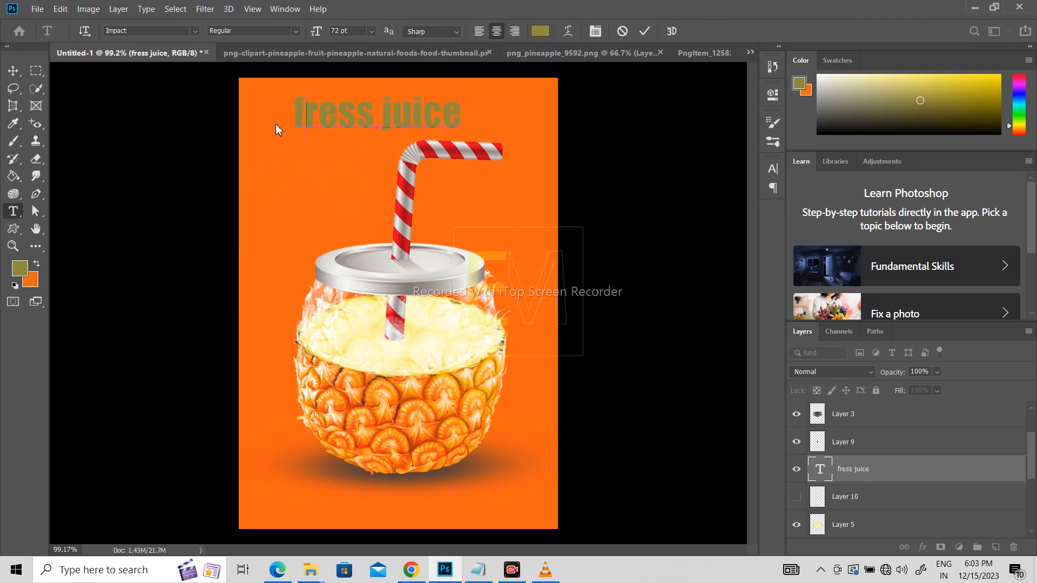
pyautogui.moveTo(391, 113); pyautogui.dragTo(387, 113)
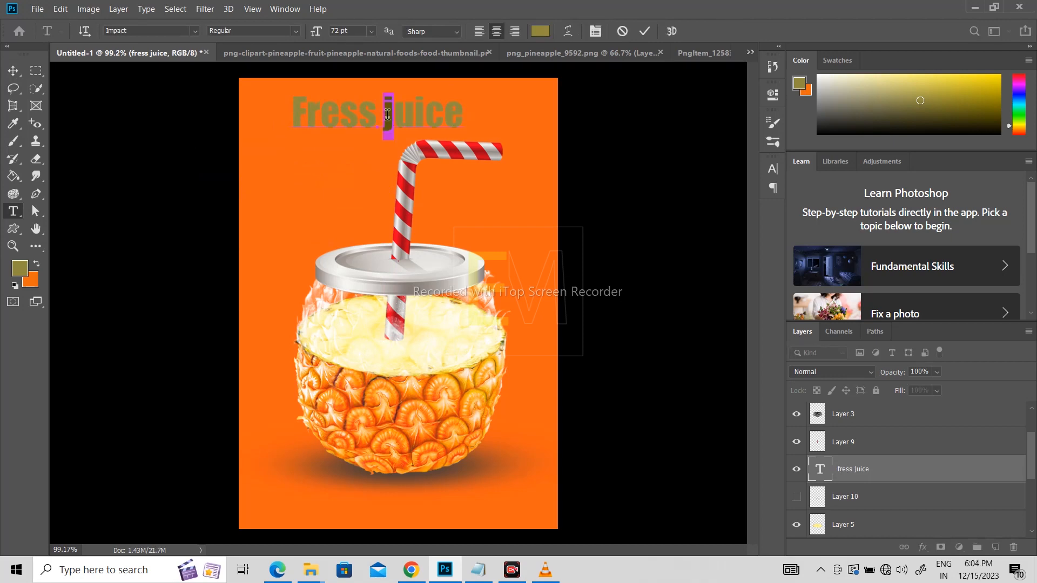
pyautogui.write('J')
# Color the title word "Fress" white and the word "Juice" bright yellow.
pyautogui.moveTo(376, 119); pyautogui.dragTo(290, 119)
pyautogui.click(818, 76)
pyautogui.click(818, 76)
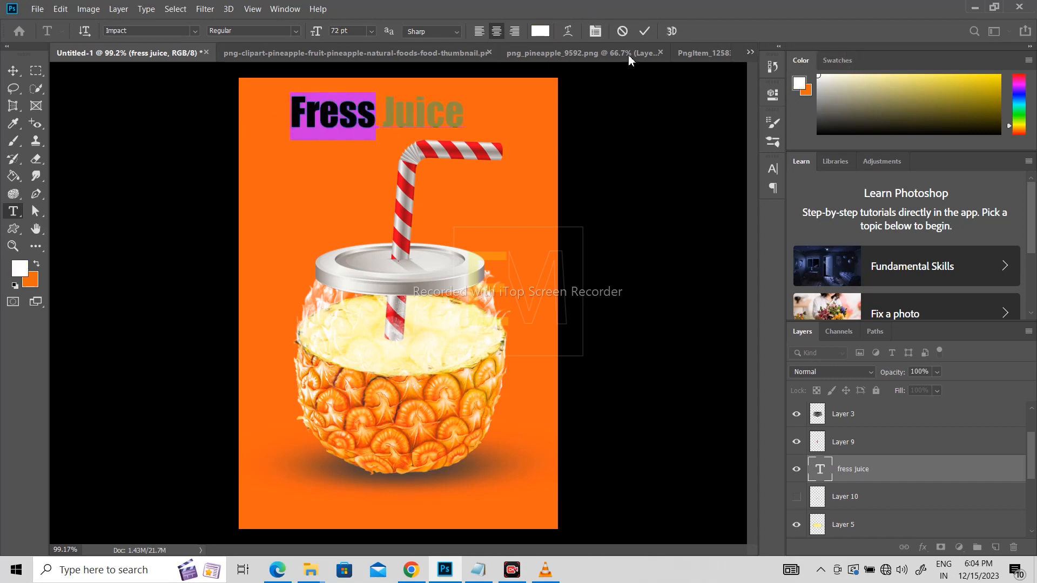
pyautogui.moveTo(462, 114); pyautogui.dragTo(386, 120)
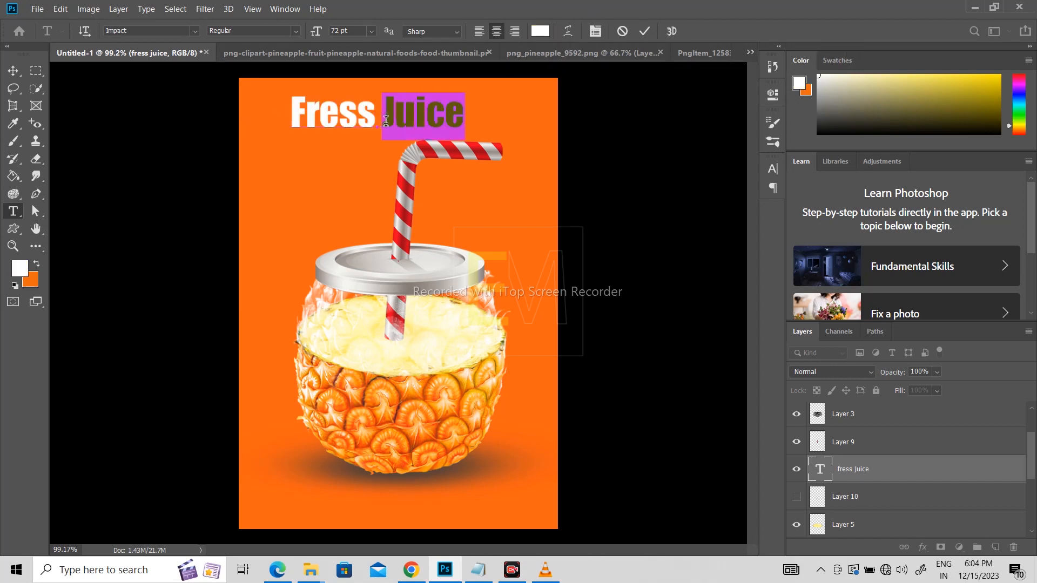
pyautogui.click(999, 76)
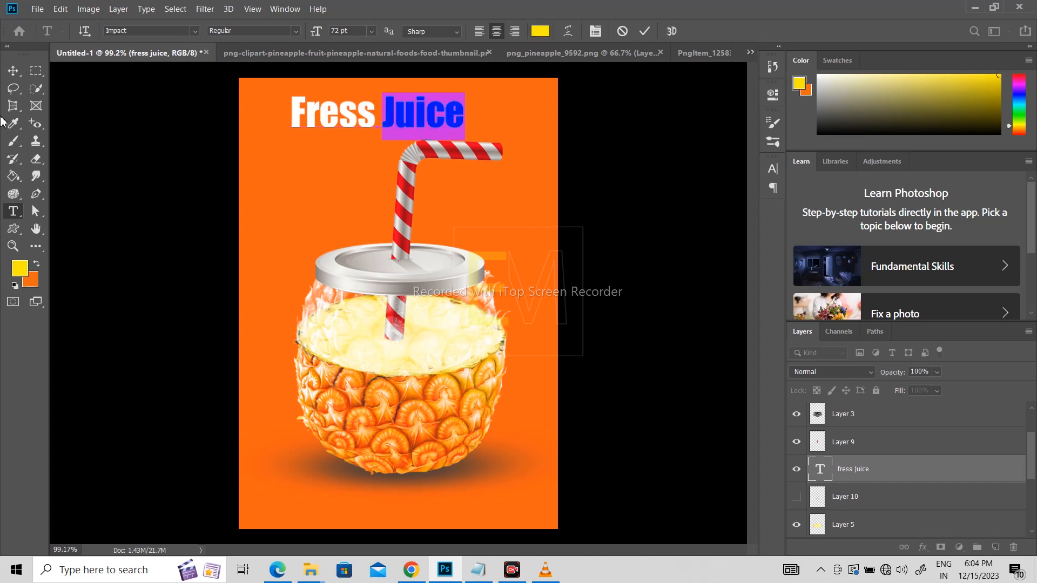
pyautogui.click(13, 70)
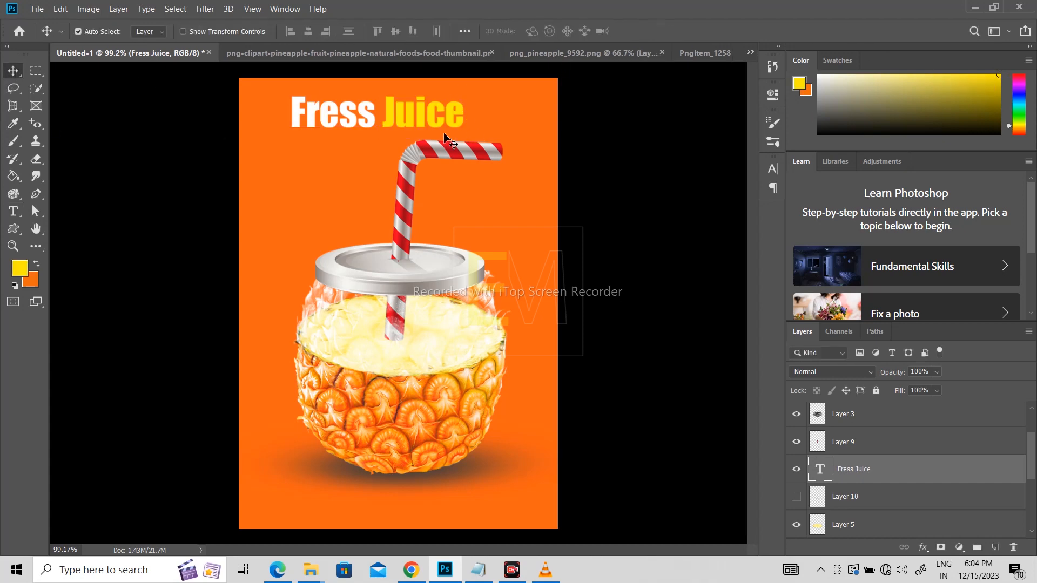
# Move the title down behind the straw, just above the lid, and scale it to about 166% to span the poster width.
pyautogui.scroll(-1, 452, 141)
pyautogui.scroll(2, 456, 193)
pyautogui.moveTo(385, 109); pyautogui.dragTo(410, 206)
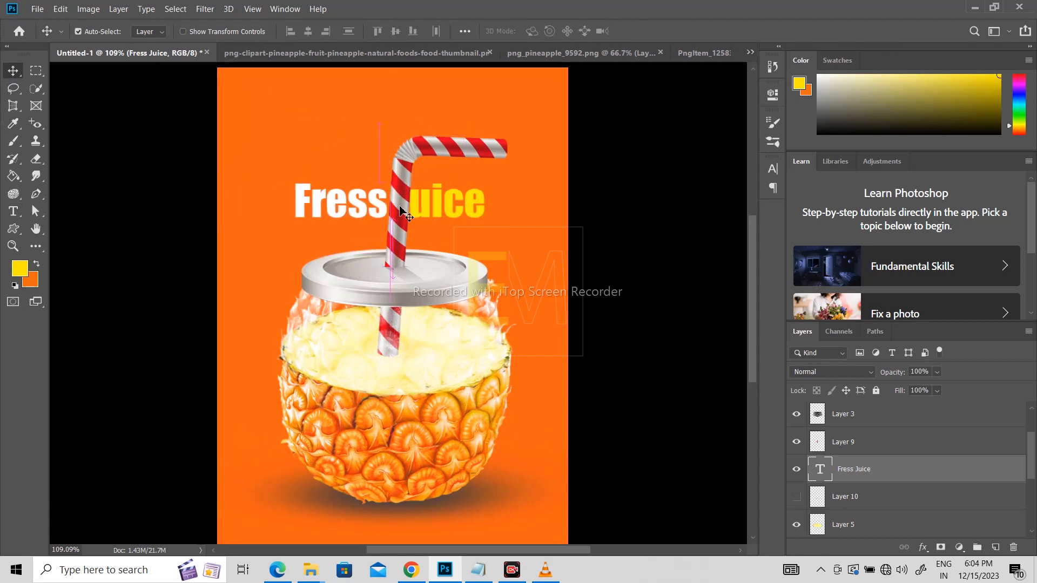
pyautogui.hotkey('ctrl', 't')
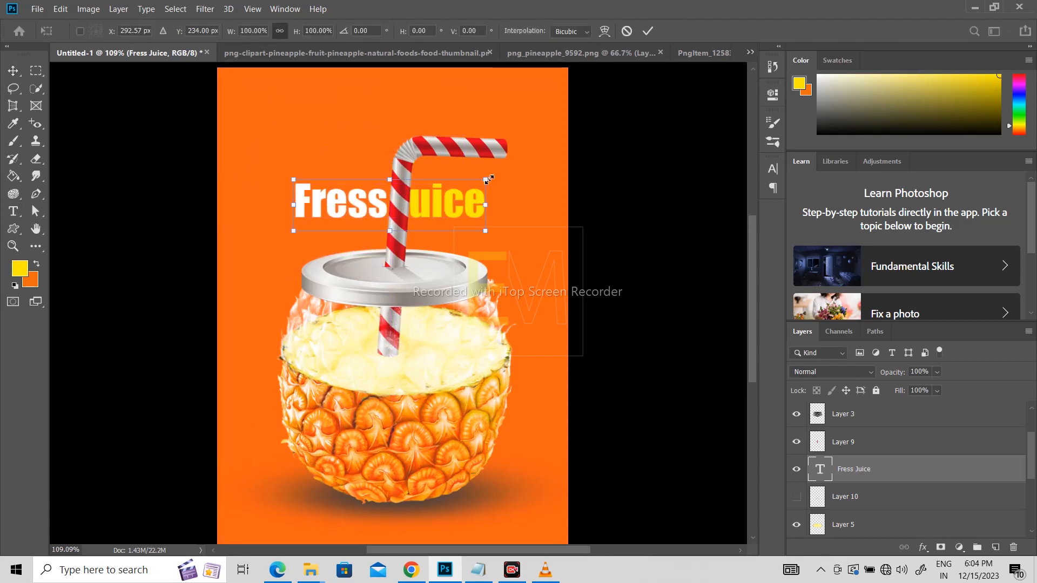
pyautogui.moveTo(489, 180); pyautogui.dragTo(555, 161)
pyautogui.moveTo(301, 232); pyautogui.dragTo(237, 246)
pyautogui.moveTo(422, 205); pyautogui.dragTo(433, 203)
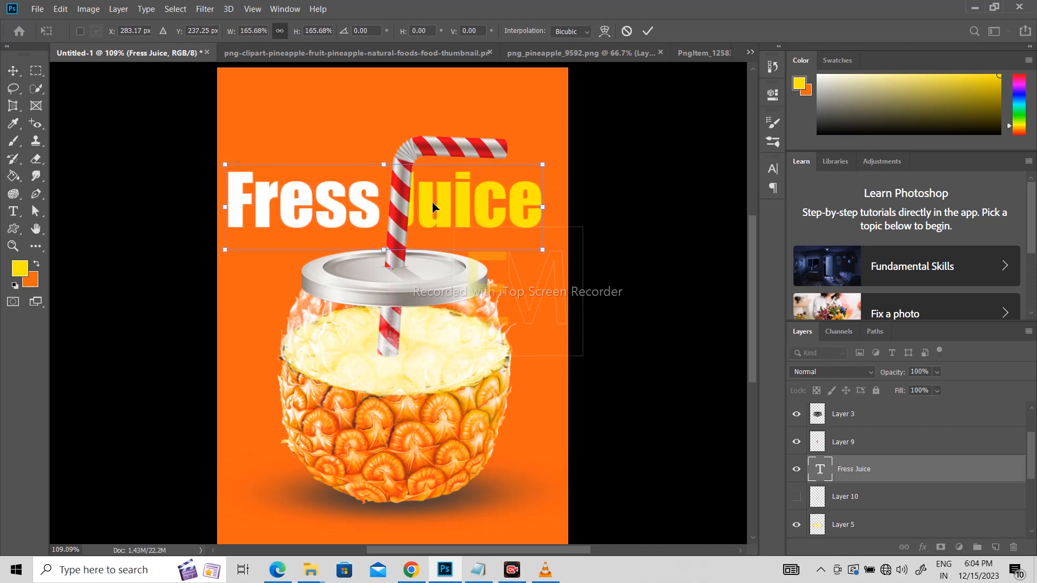
pyautogui.press('Return')
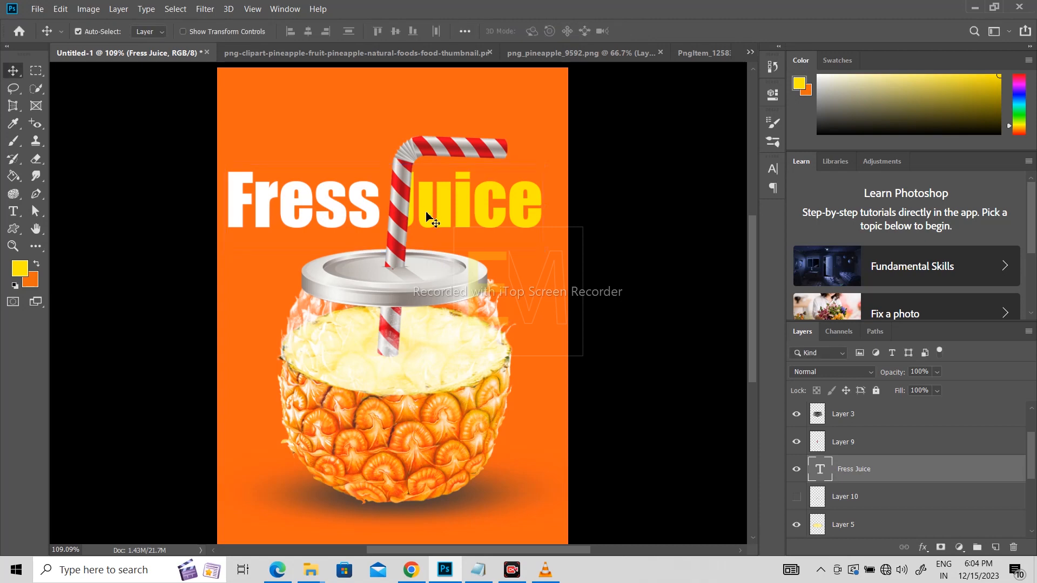
# Replace the "J" of the title with blank spaces so the straw stands in for the letter, and nudge the title into place.
pyautogui.press('t')
pyautogui.moveTo(409, 206); pyautogui.dragTo(399, 207)
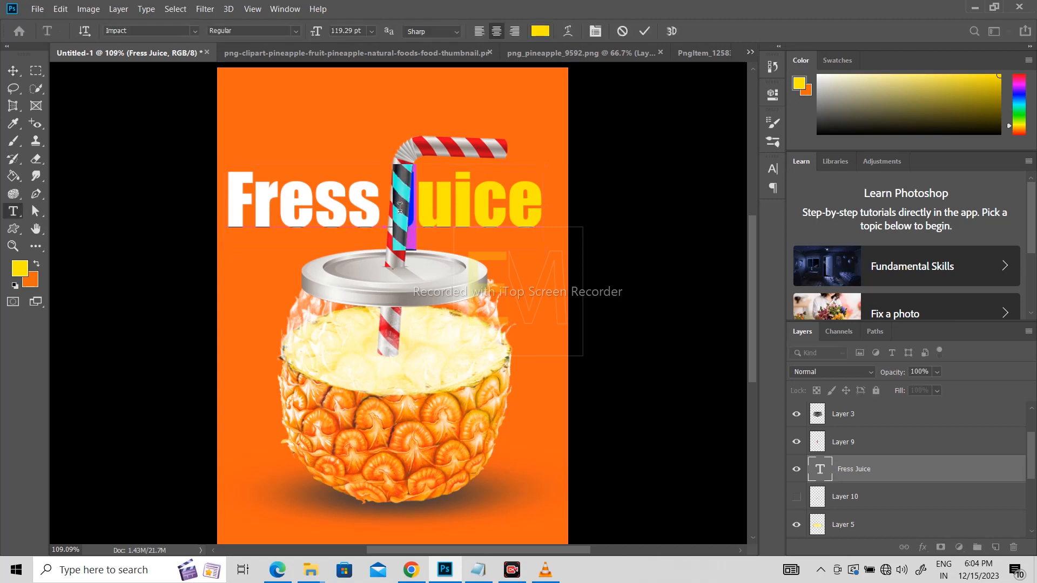
pyautogui.press('BackSpace')
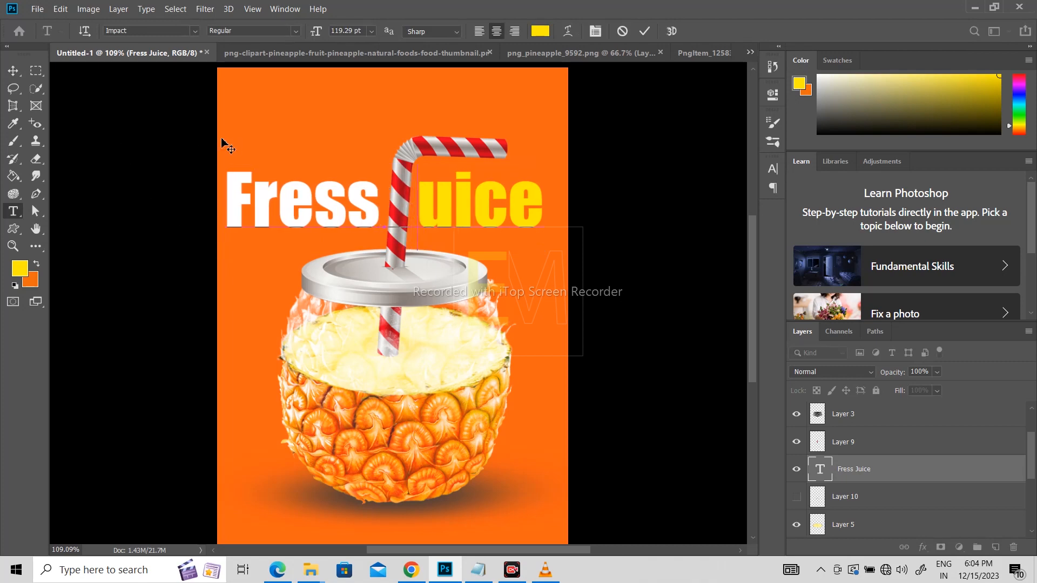
pyautogui.click(13, 70)
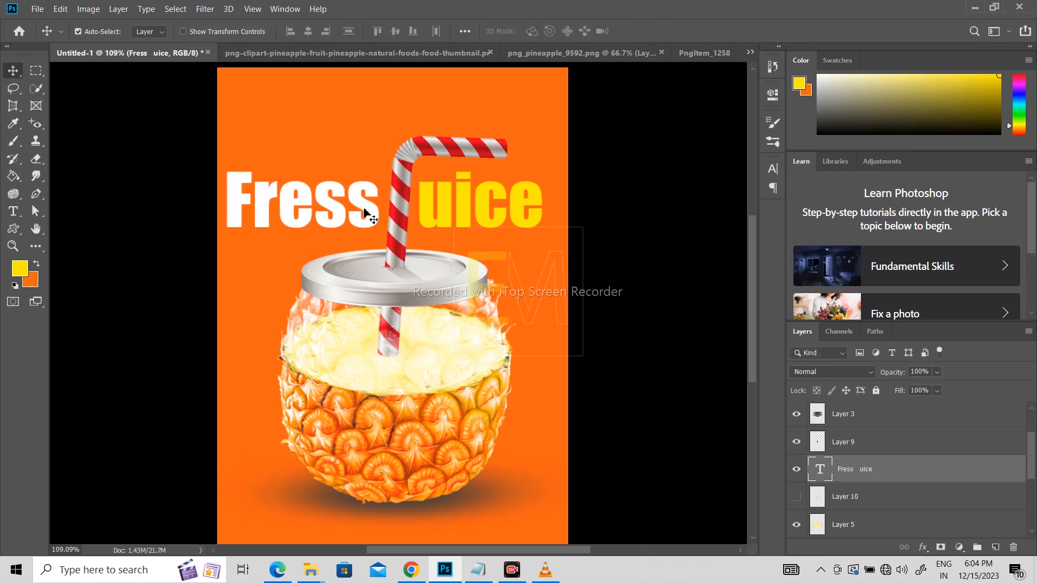
pyautogui.moveTo(366, 213); pyautogui.dragTo(366, 209)
pyautogui.scroll(-5, 447, 180)
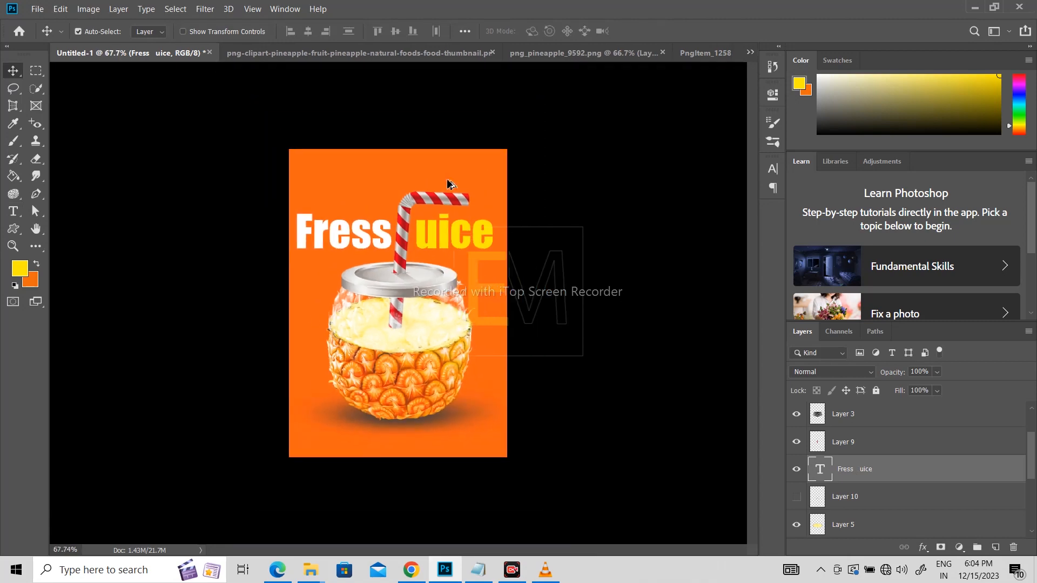
pyautogui.scroll(2, 440, 229)
pyautogui.scroll(2, 439, 228)
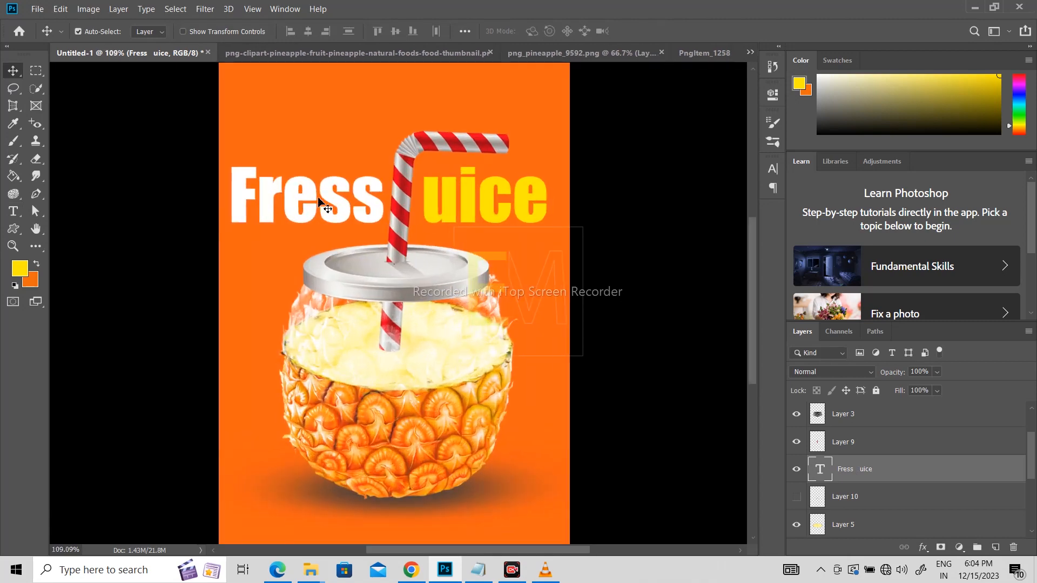
# Try the title word "Fress" at 72 pt and undo the size change.
pyautogui.press('t')
pyautogui.moveTo(232, 190); pyautogui.dragTo(377, 195)
pyautogui.click(370, 31)
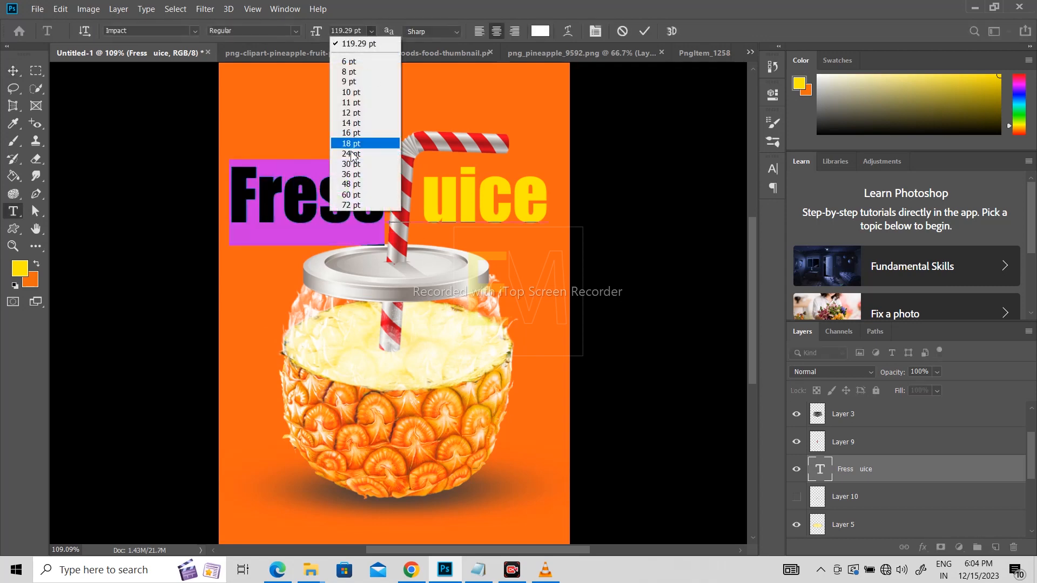
pyautogui.click(352, 205)
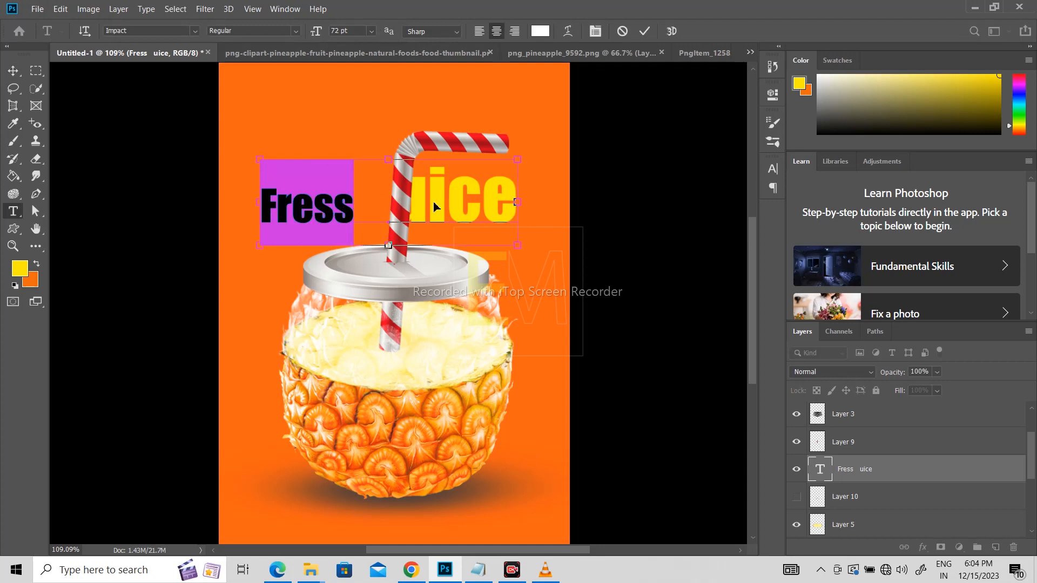
pyautogui.hotkey('ctrl', 'z')
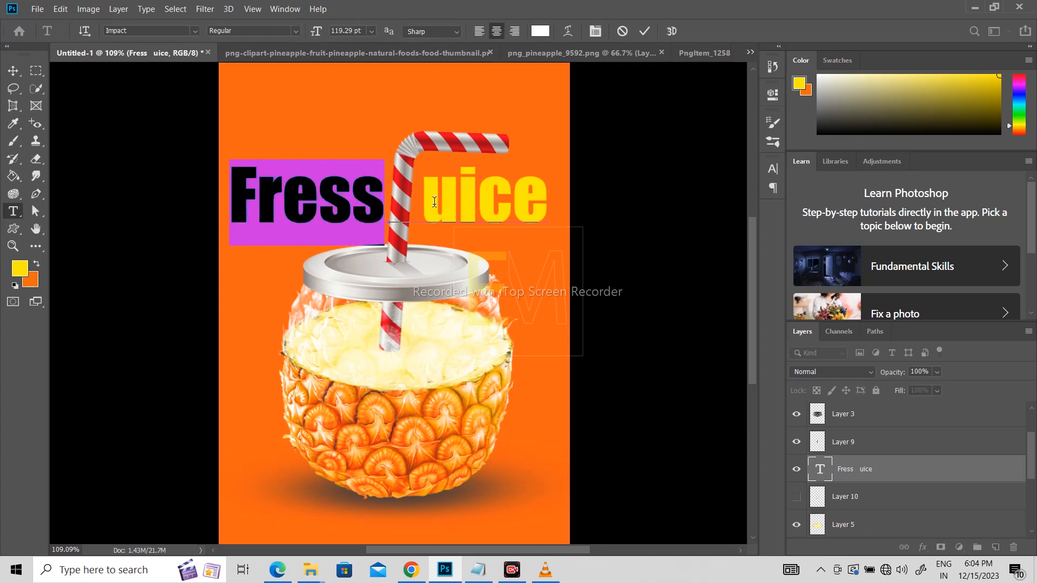
# Reduce the word "Fress" to 106.29 pt and nudge the title slightly right to fit around the straw.
pyautogui.click(120, 9)
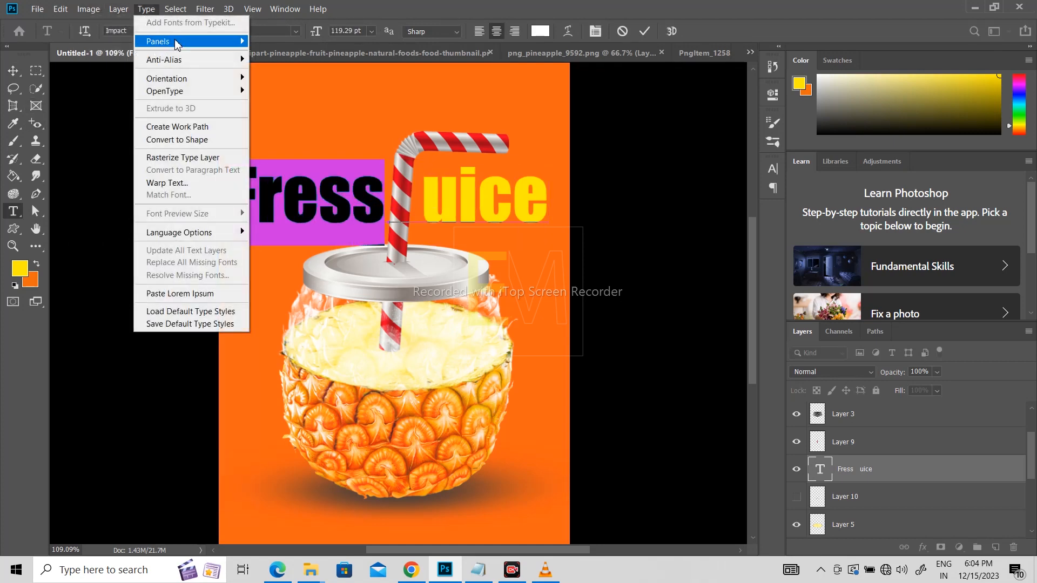
pyautogui.moveTo(177, 43)
pyautogui.click(291, 39)
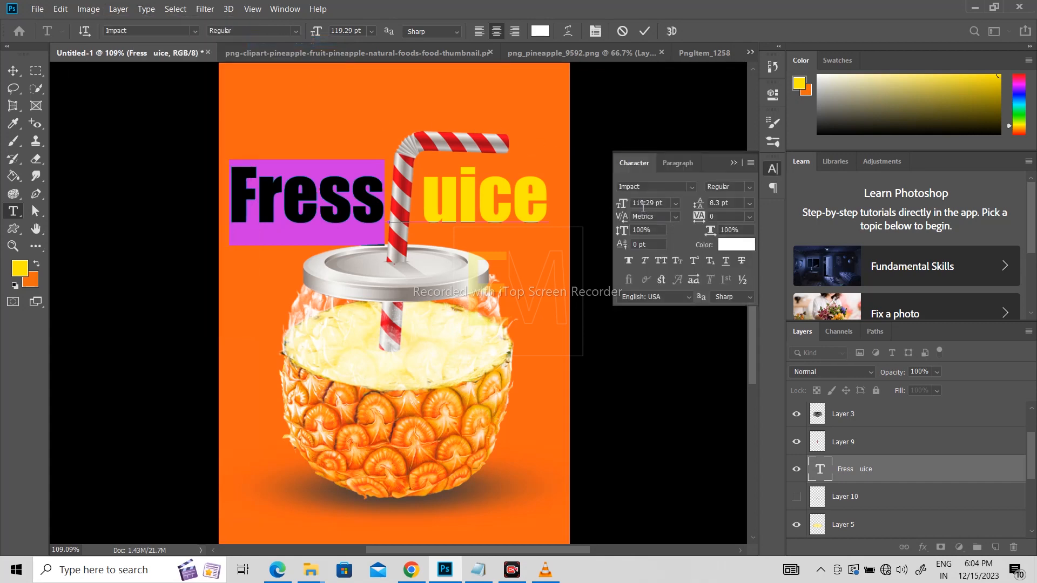
pyautogui.moveTo(623, 206); pyautogui.dragTo(613, 208)
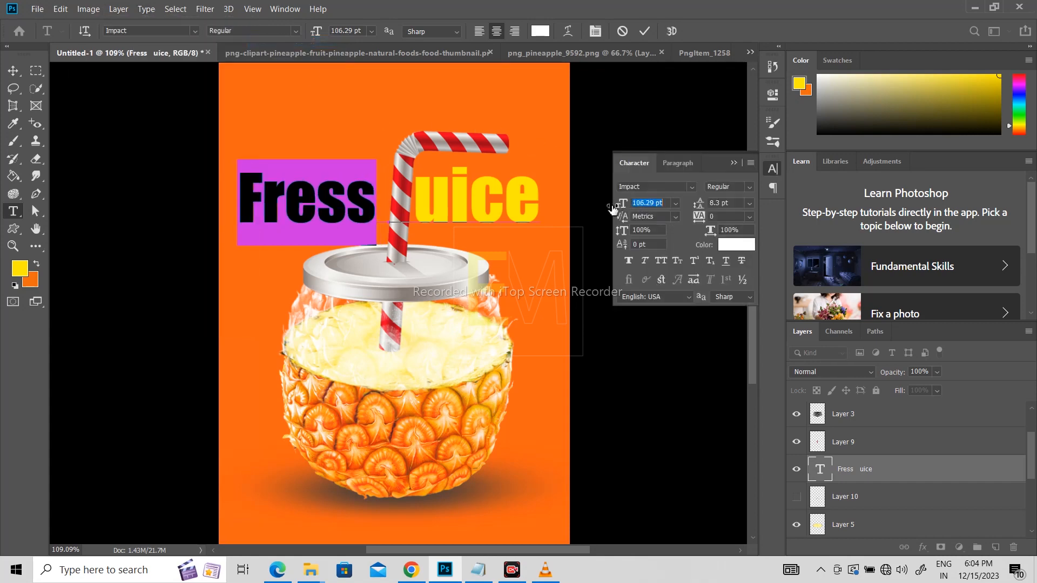
pyautogui.click(13, 70)
pyautogui.moveTo(441, 209); pyautogui.dragTo(447, 209)
pyautogui.scroll(-3, 481, 306)
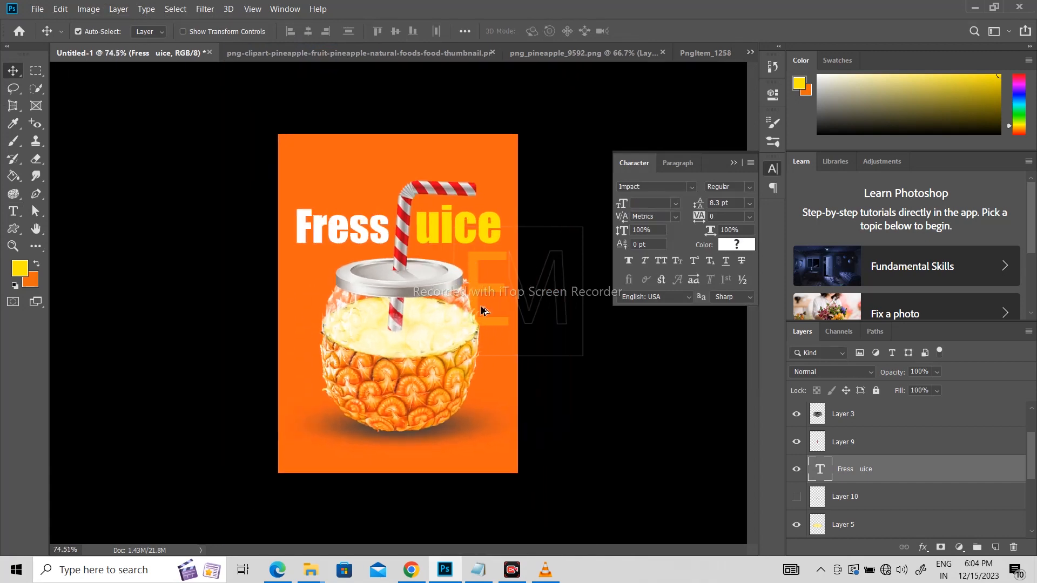
pyautogui.scroll(1, 481, 306)
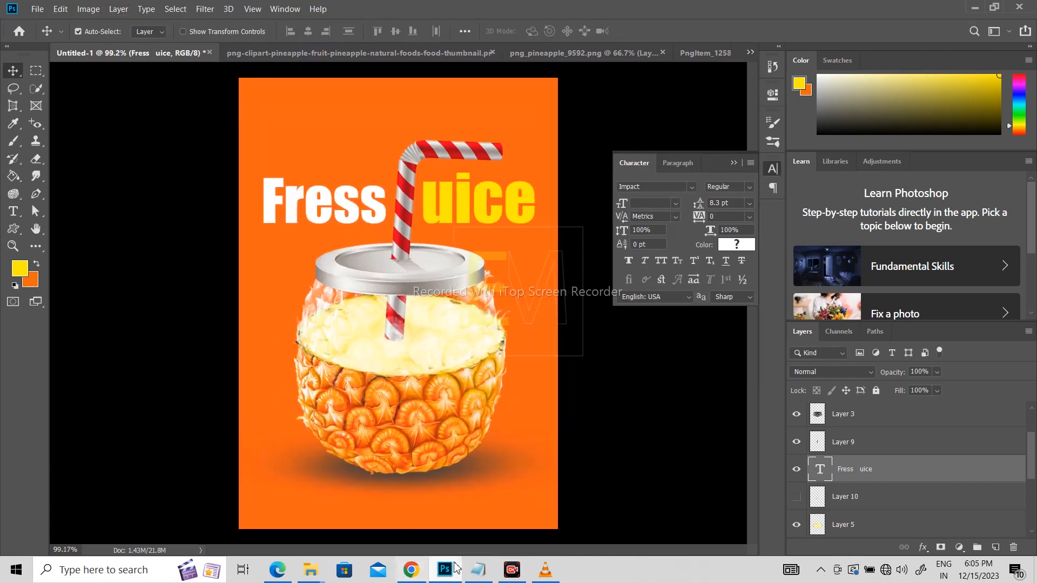
pyautogui.moveTo(455, 567)
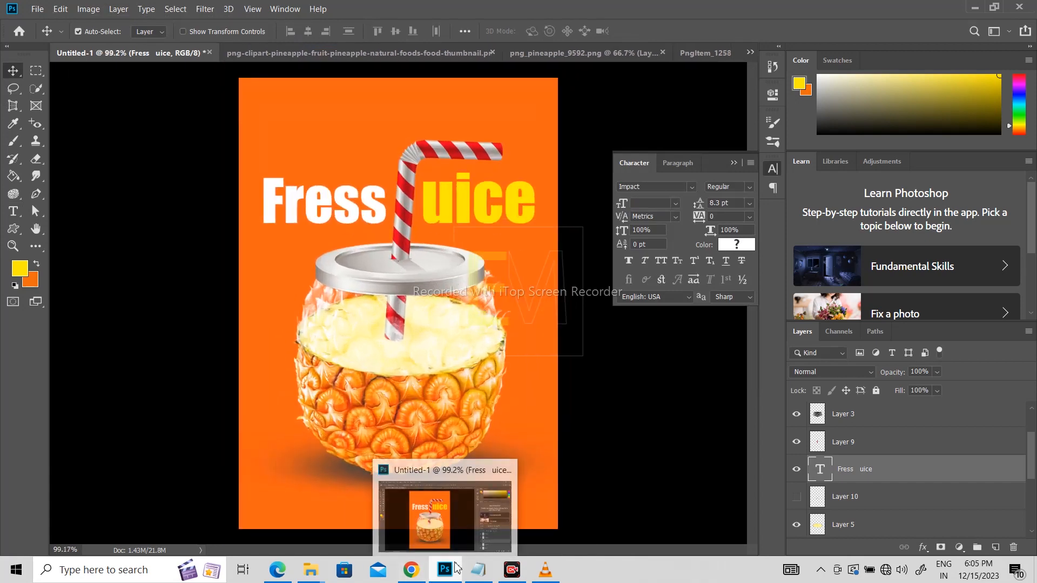
pyautogui.click(512, 571)
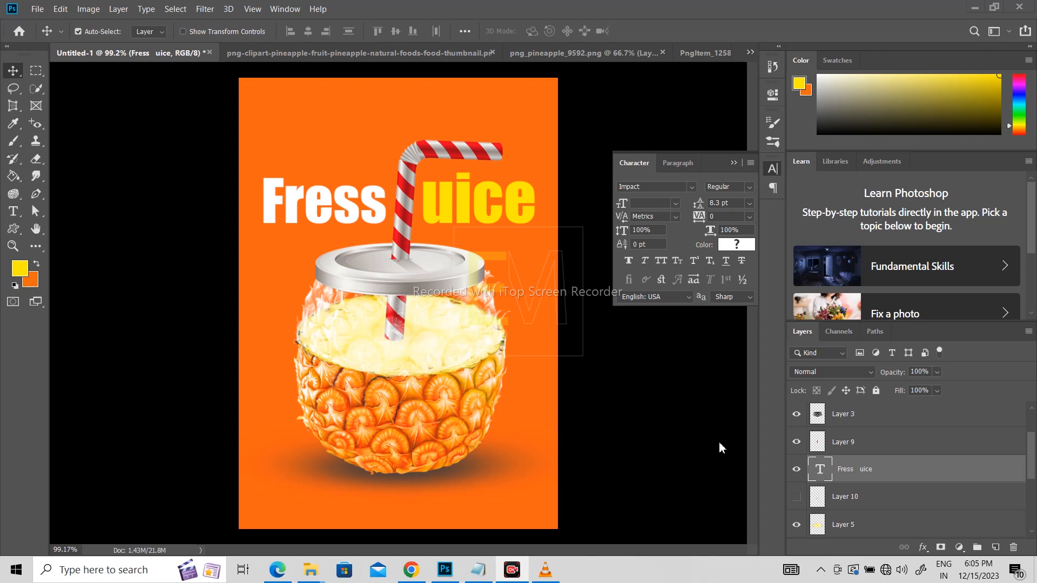
# Show Layer 4 and move its pineapple image to the poster's lower left, with Layer 2 hidden to expose the cut half.
pyautogui.scroll(2, 893, 448)
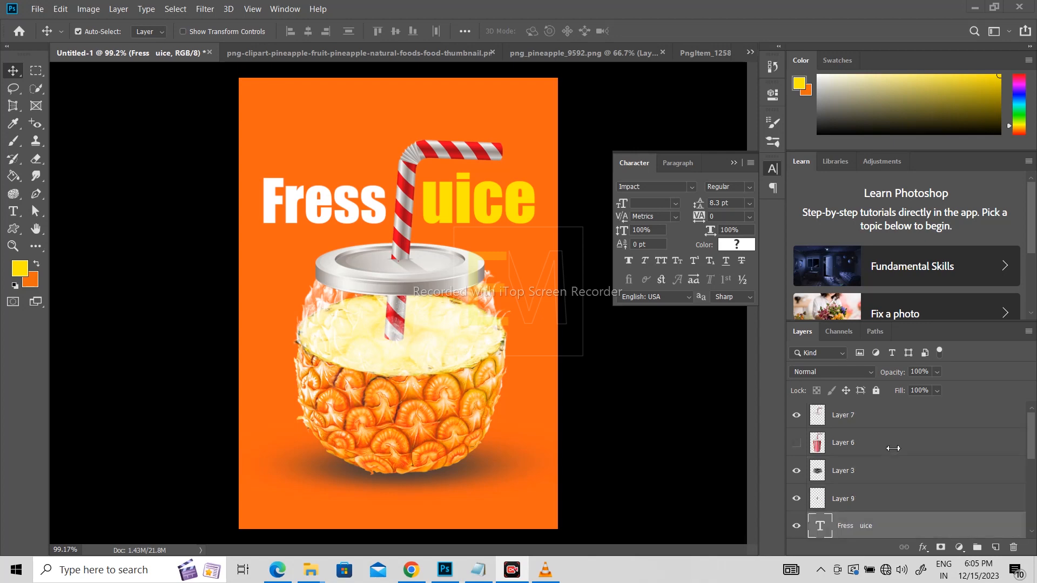
pyautogui.scroll(-5, 893, 449)
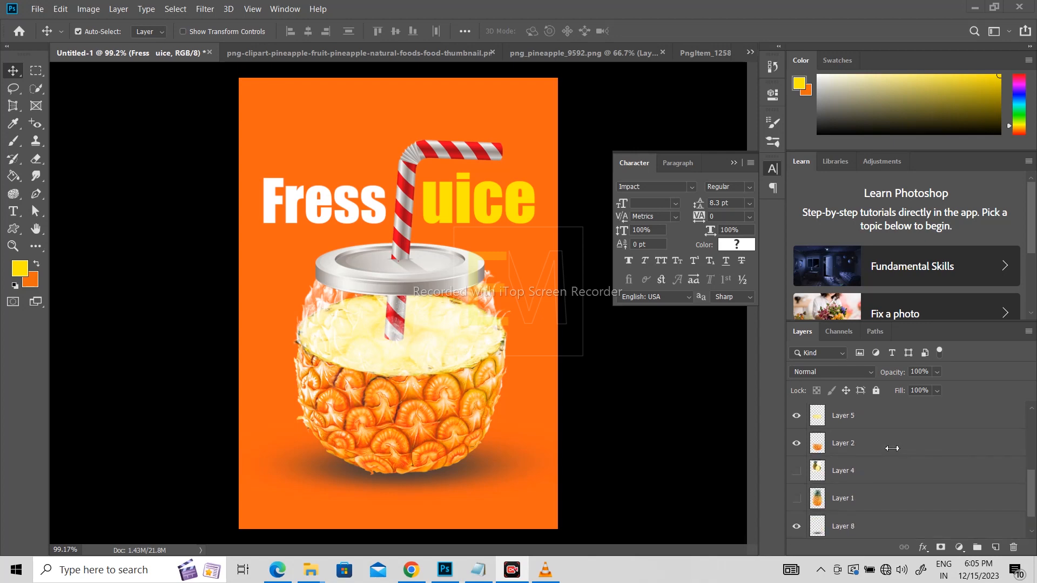
pyautogui.click(802, 472)
pyautogui.click(797, 470)
pyautogui.moveTo(366, 142); pyautogui.dragTo(293, 322)
pyautogui.click(797, 443)
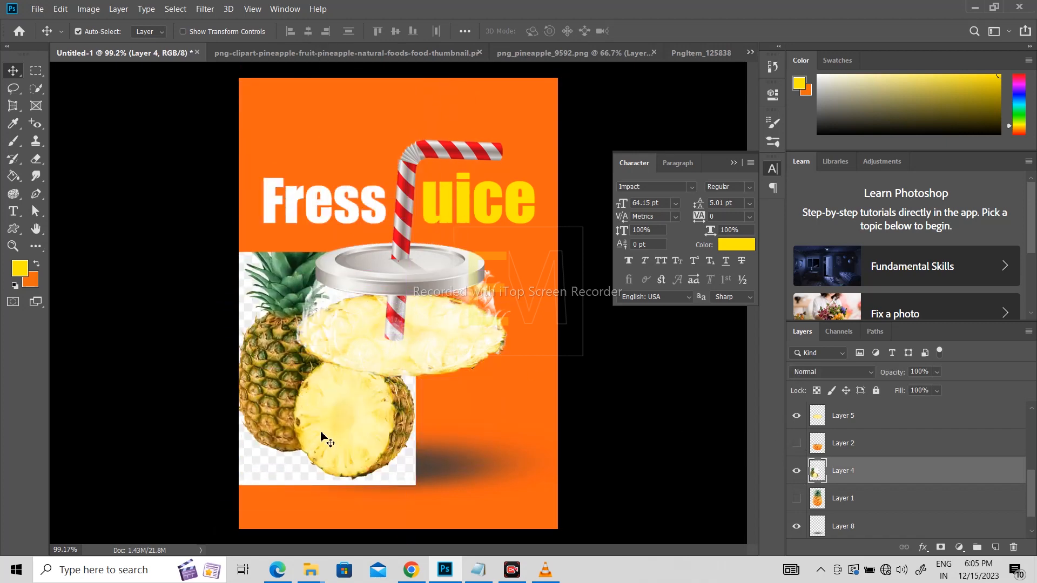
pyautogui.moveTo(326, 438); pyautogui.dragTo(336, 470)
pyautogui.scroll(3, 416, 496)
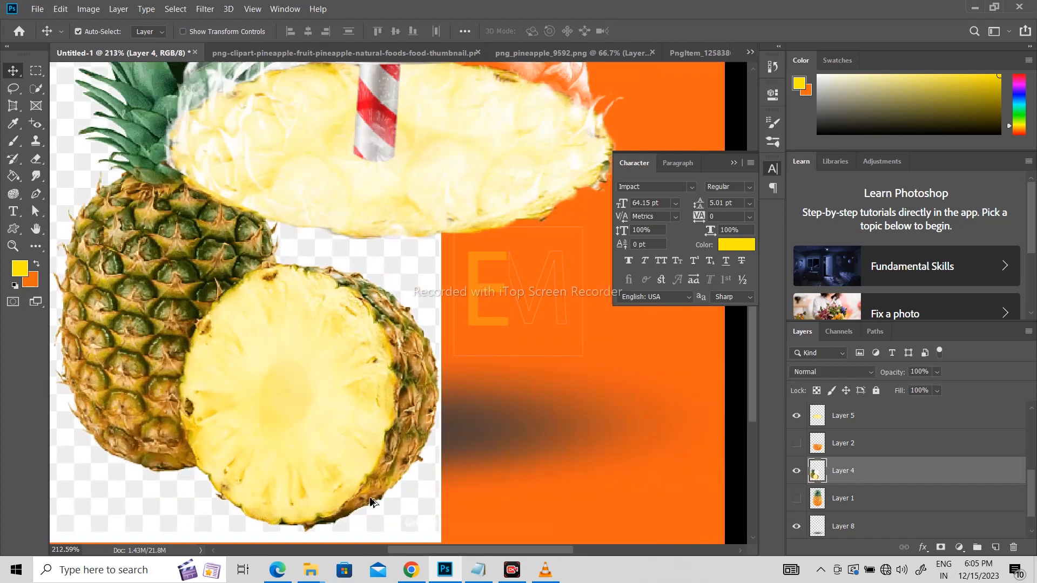
# Select the cut pineapple half on Layer 4 with Quick Selection, copy it to a new layer, and hide Layer 4.
pyautogui.click(36, 89)
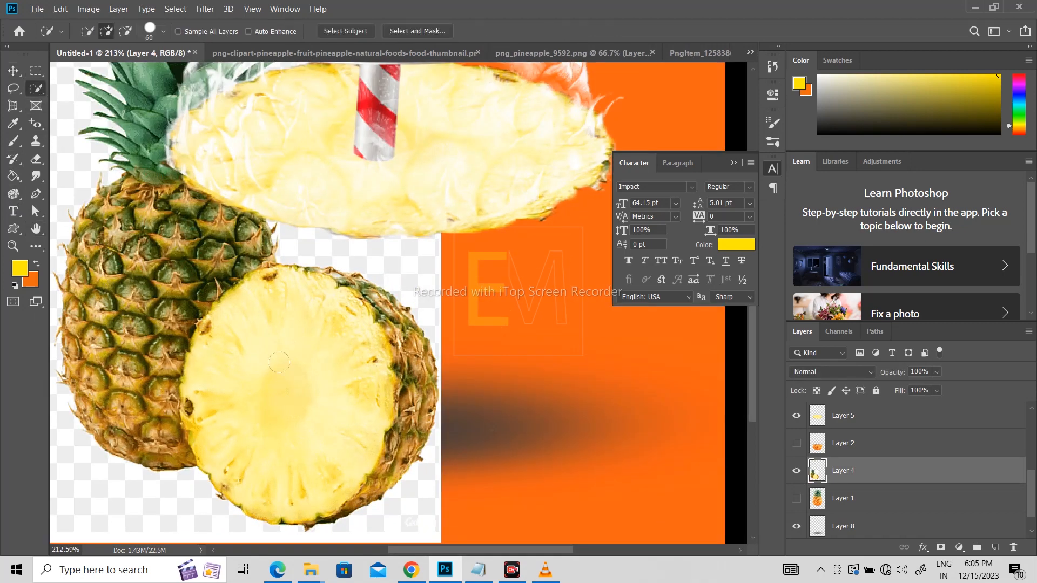
pyautogui.click(255, 382)
pyautogui.moveTo(338, 353)
pyautogui.mouseDown()
pyautogui.moveTo(350, 311)
pyautogui.moveTo(356, 351)
pyautogui.mouseUp()
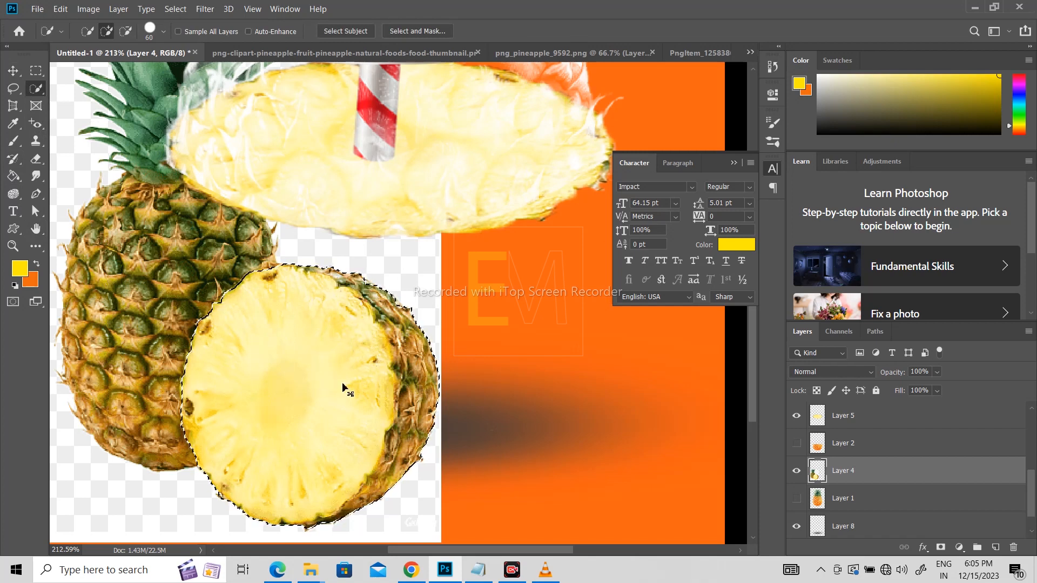
pyautogui.hotkey('ctrl', 'j')
pyautogui.click(796, 498)
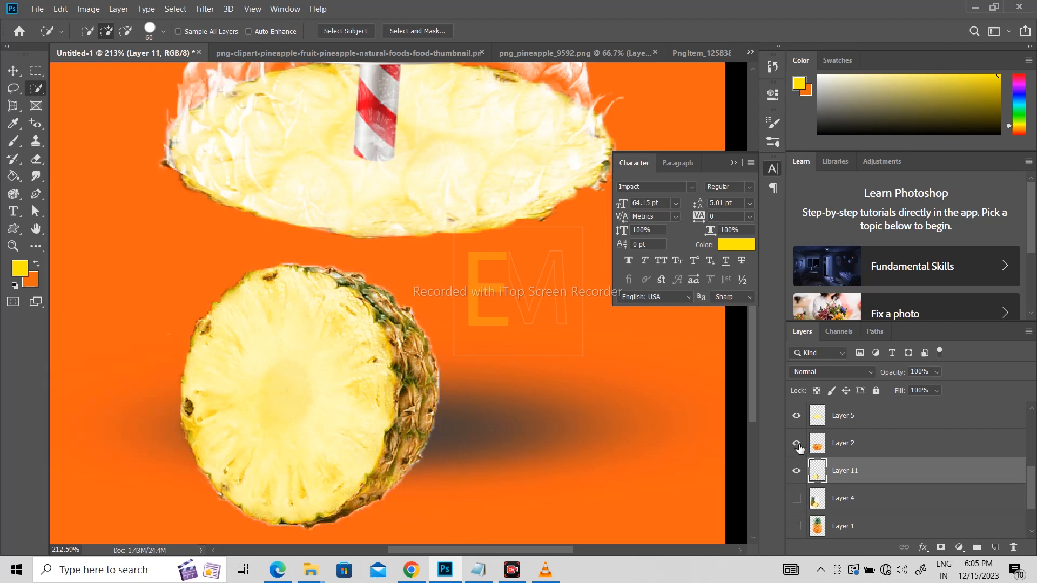
# Show Layer 2, stack Layer 11 above it, and place the cut pineapple half at the lower left of the cup.
pyautogui.click(796, 443)
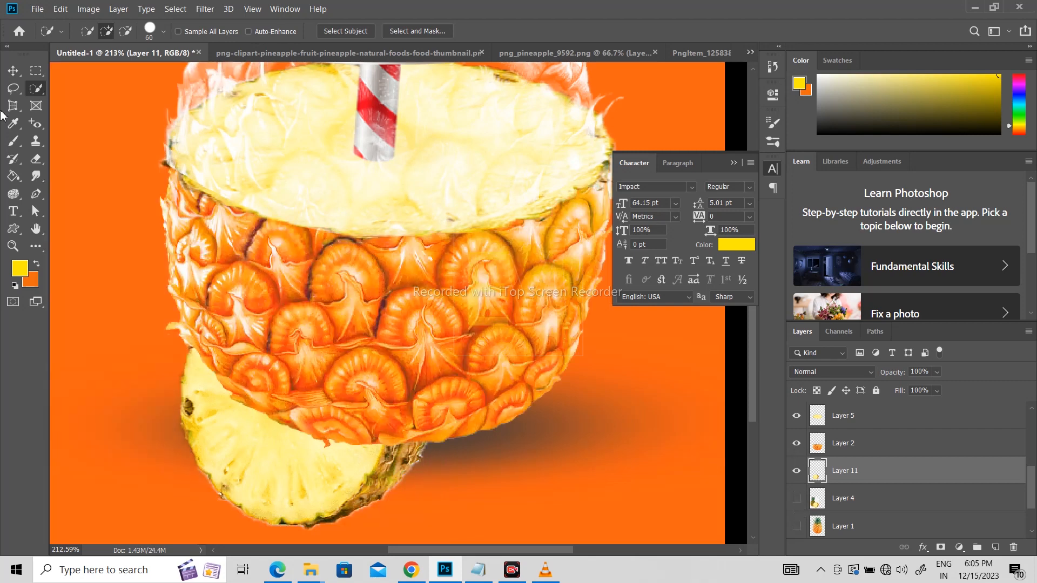
pyautogui.click(21, 73)
pyautogui.moveTo(868, 482); pyautogui.dragTo(873, 443)
pyautogui.scroll(-8, 440, 324)
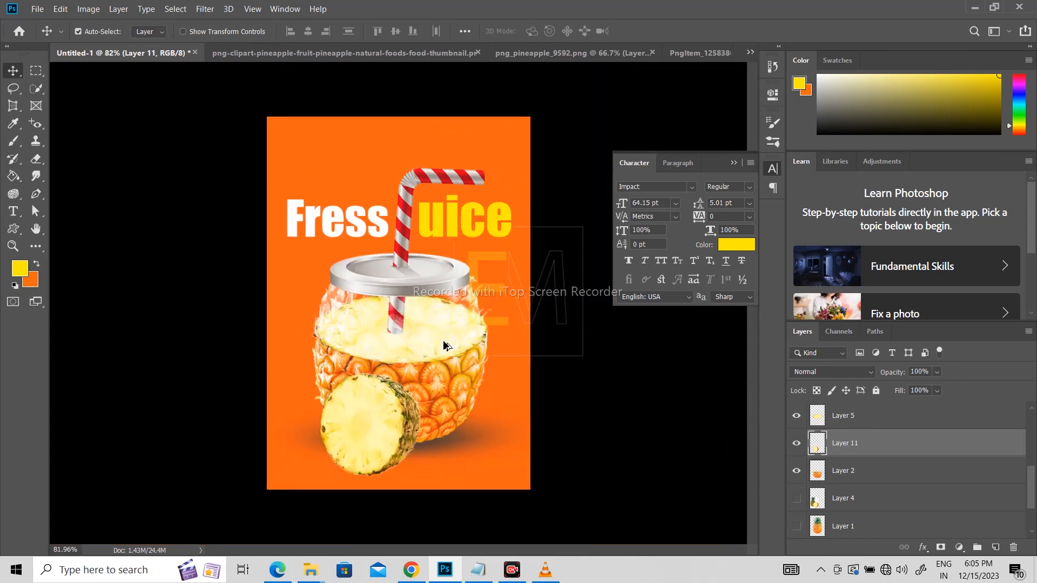
pyautogui.moveTo(389, 472); pyautogui.dragTo(352, 461)
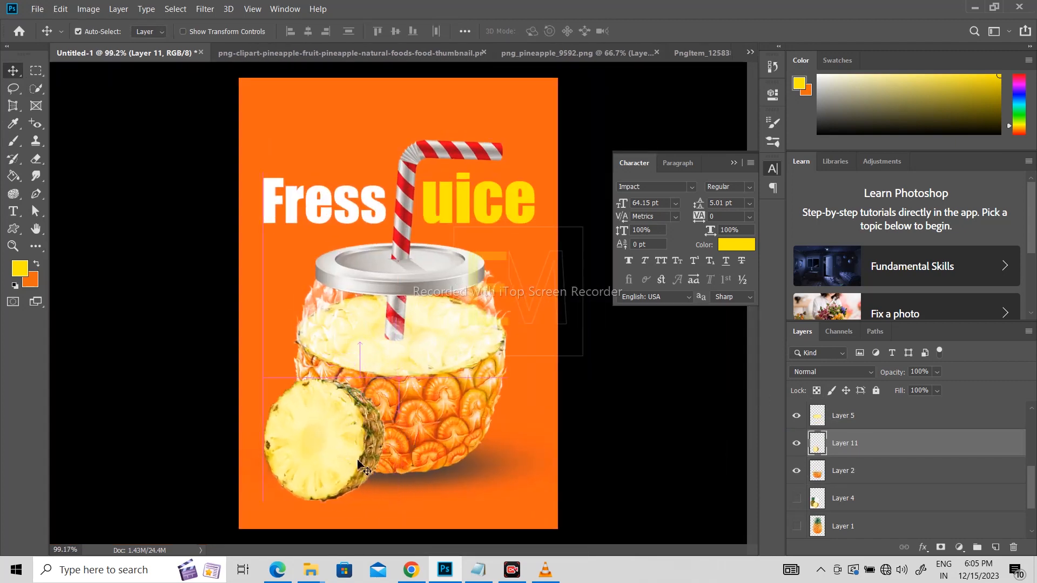
# Scale the cut pineapple half on Layer 11 down proportionally to about 92%.
pyautogui.hotkey('ctrl', 't')
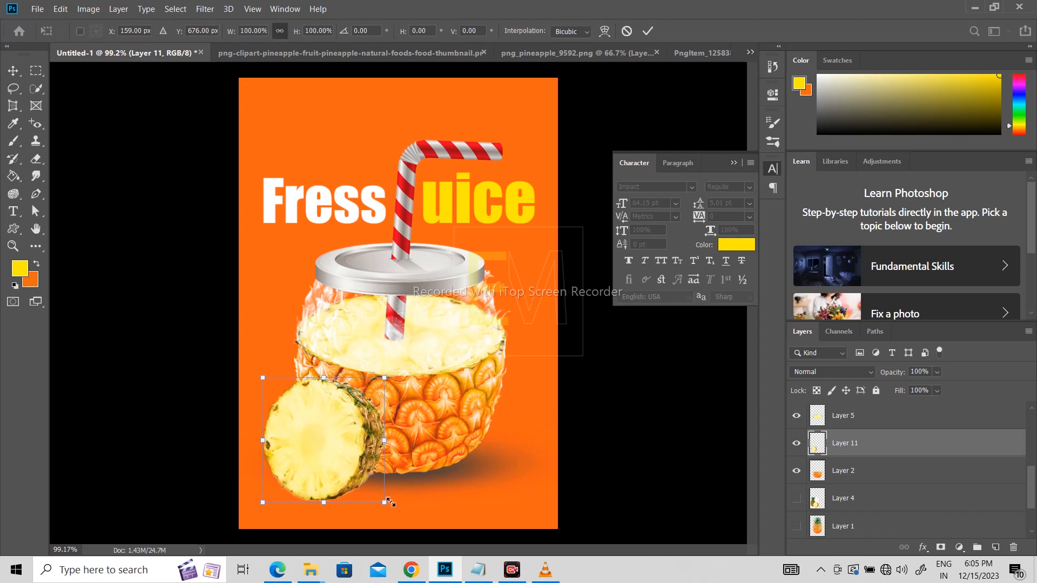
pyautogui.moveTo(388, 501); pyautogui.dragTo(375, 491)
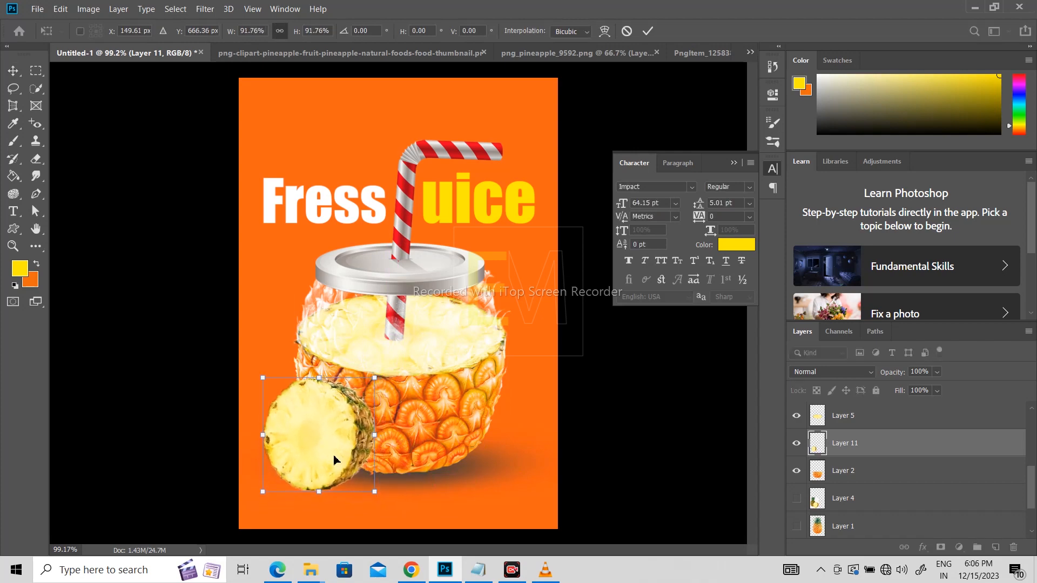
pyautogui.press('Return')
# On a new layer above Layer 8, paint a shadow under the pineapple half with a 200 px brush in brown sampled from the cup's shadow.
pyautogui.scroll(-2, 864, 459)
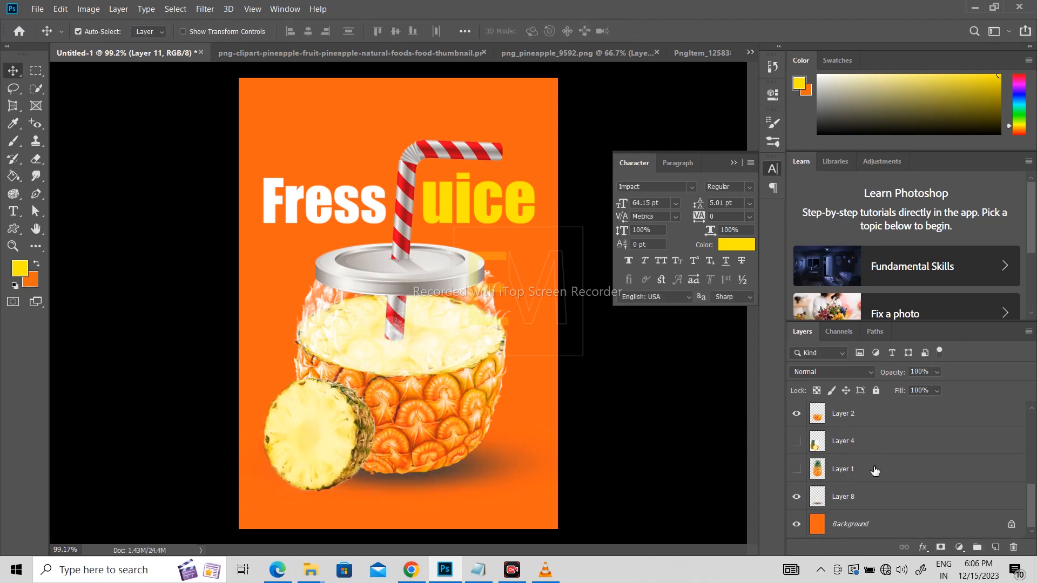
pyautogui.click(895, 497)
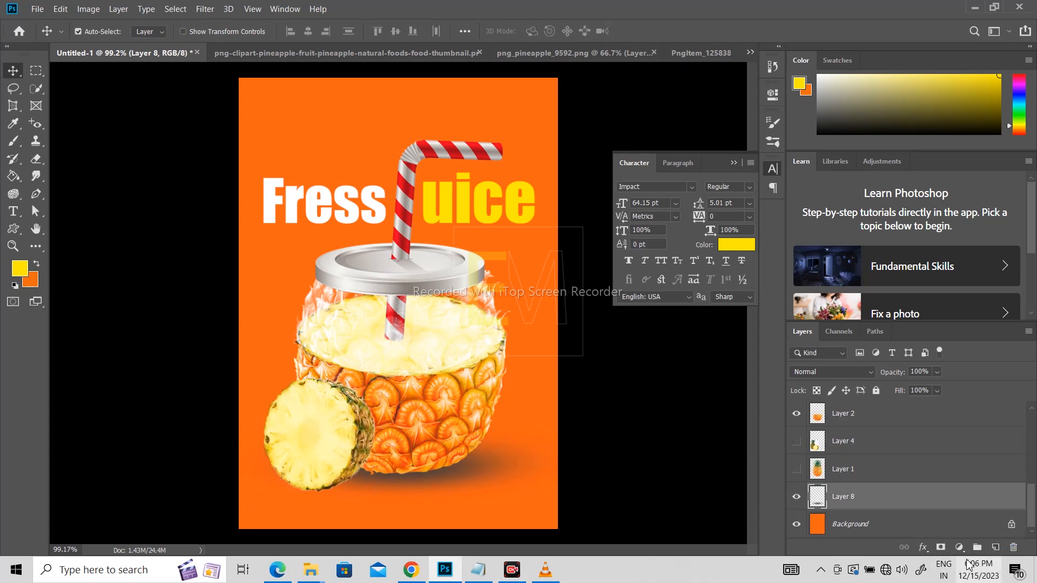
pyautogui.click(995, 547)
pyautogui.press('b')
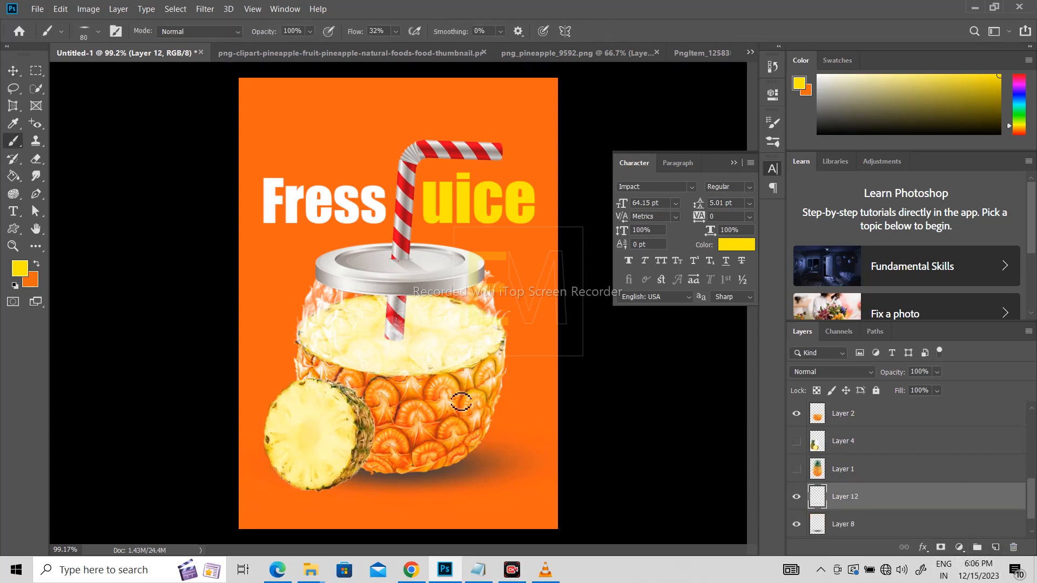
pyautogui.keyDown('alt'); pyautogui.click(444, 473); pyautogui.keyUp('alt')
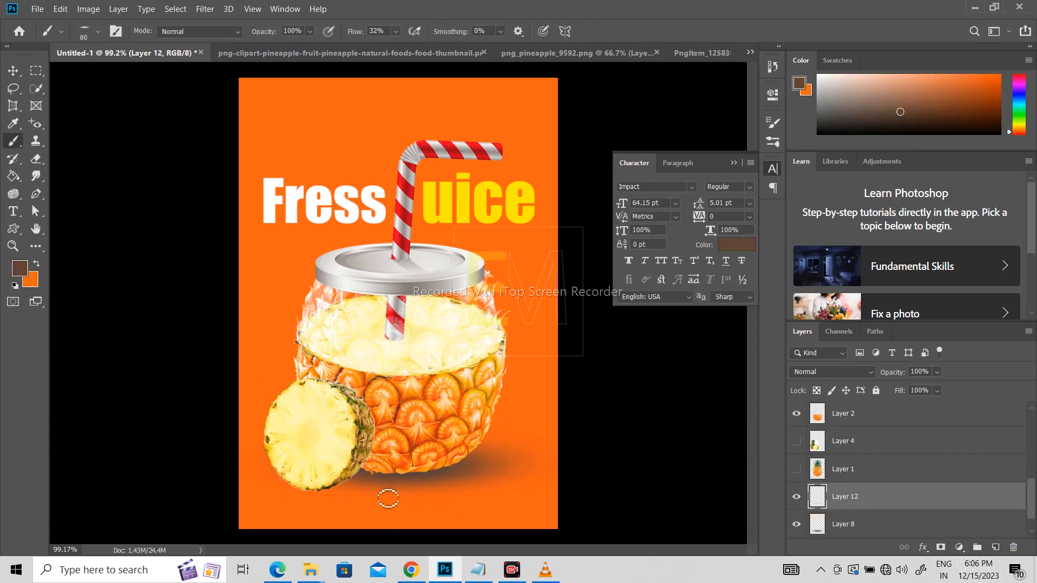
pyautogui.press(']')
pyautogui.press(']')
pyautogui.press(']')
pyautogui.press(']')
pyautogui.moveTo(289, 490); pyautogui.dragTo(289, 490)
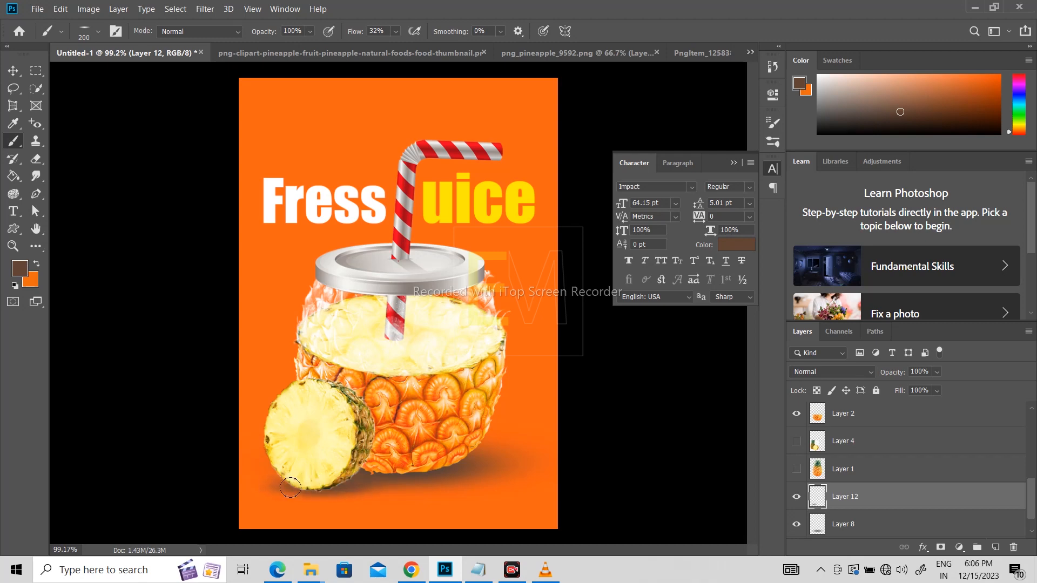
# On another new layer, shade the cup beside the pineapple half with a 50 px Soft Round brush in dark red sampled from the cup's skin.
pyautogui.scroll(5, 486, 412)
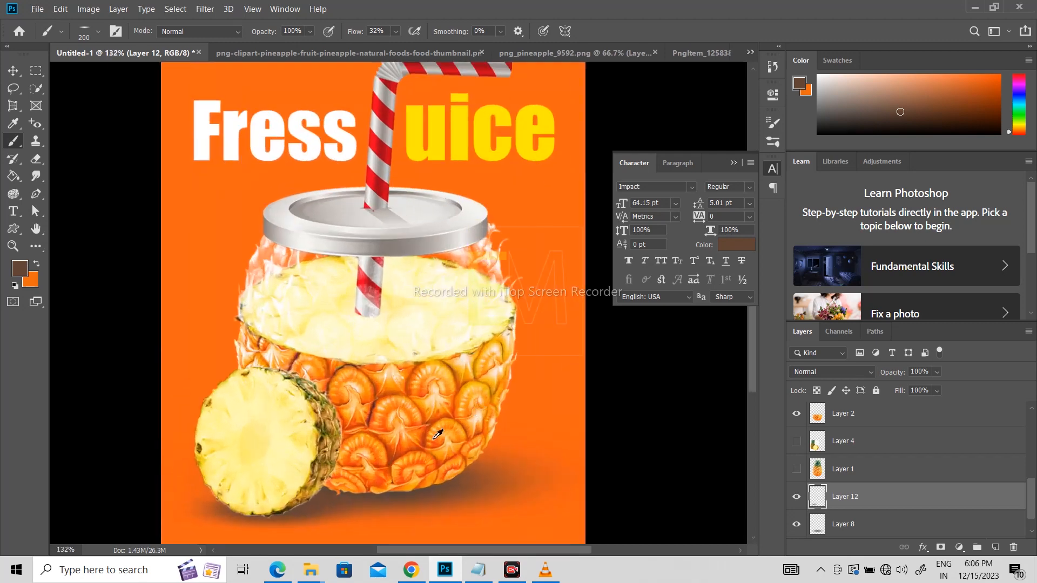
pyautogui.scroll(-3, 325, 494)
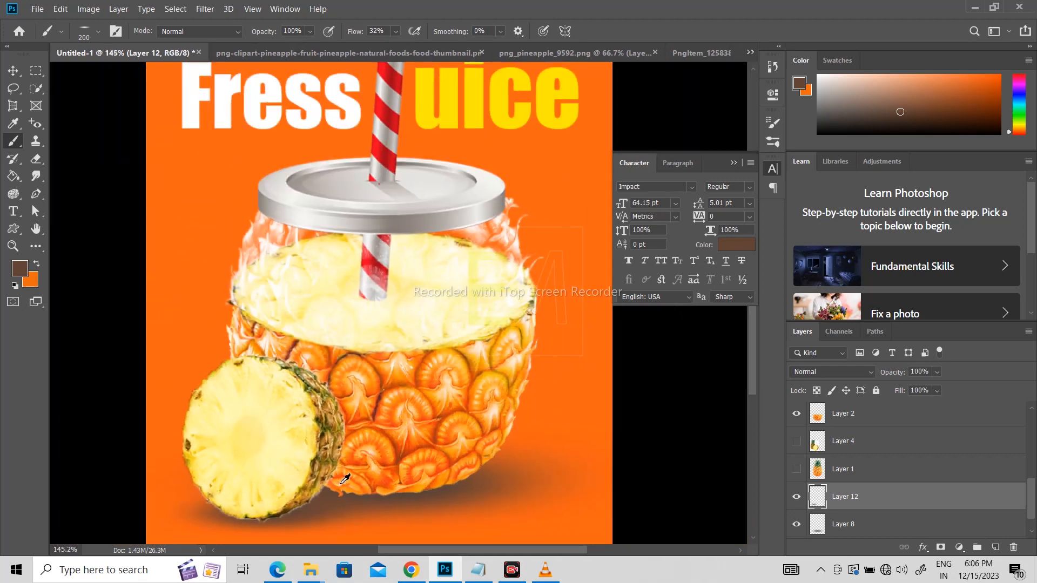
pyautogui.scroll(1, 293, 462)
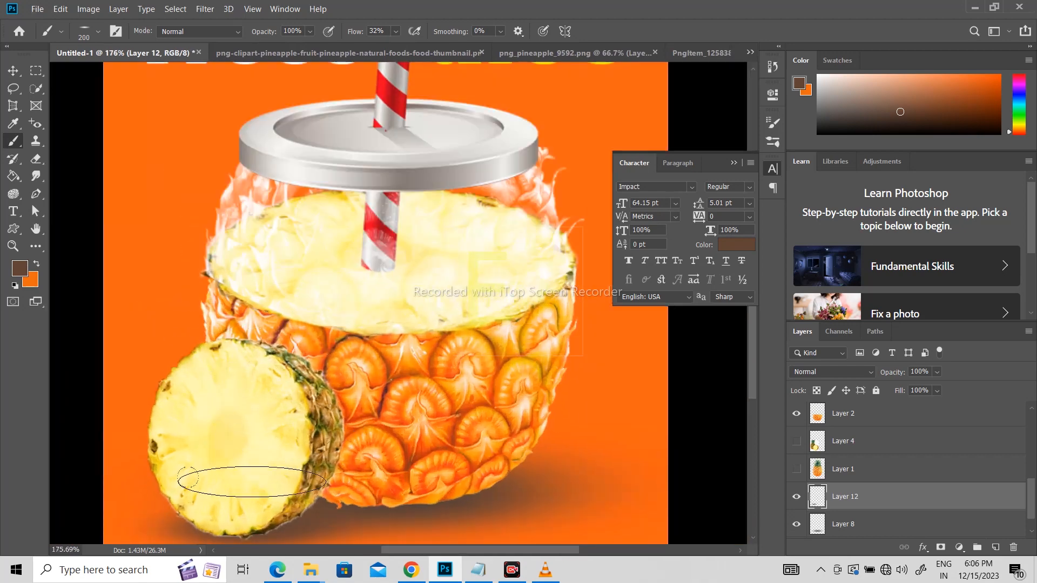
pyautogui.click(996, 547)
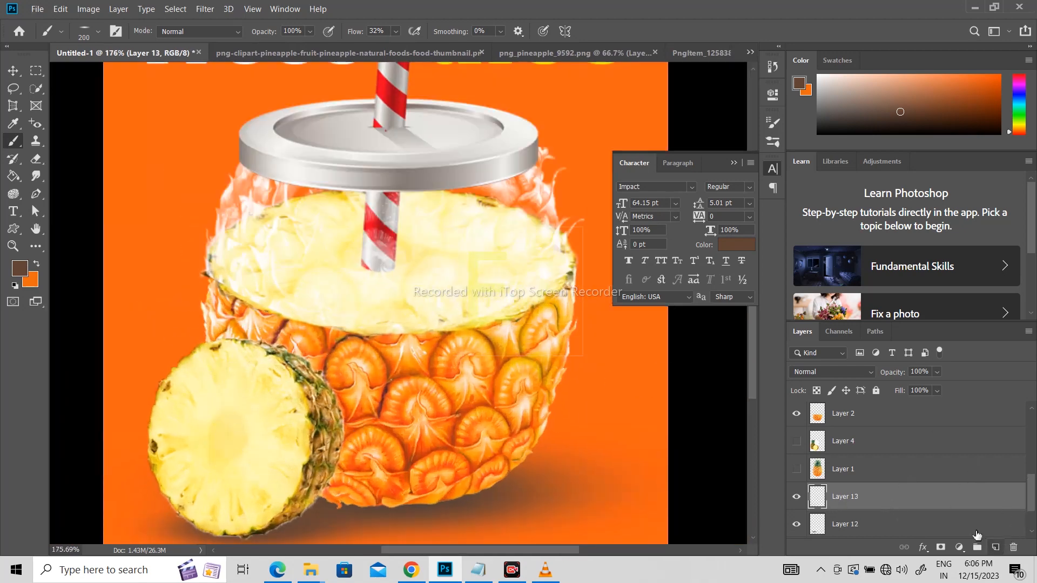
pyautogui.click(99, 32)
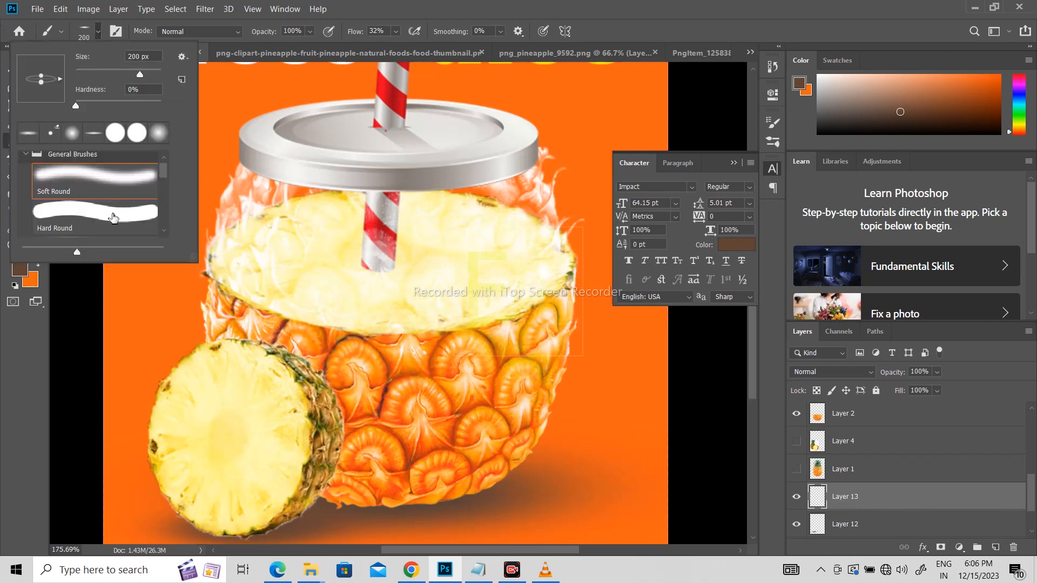
pyautogui.click(102, 178)
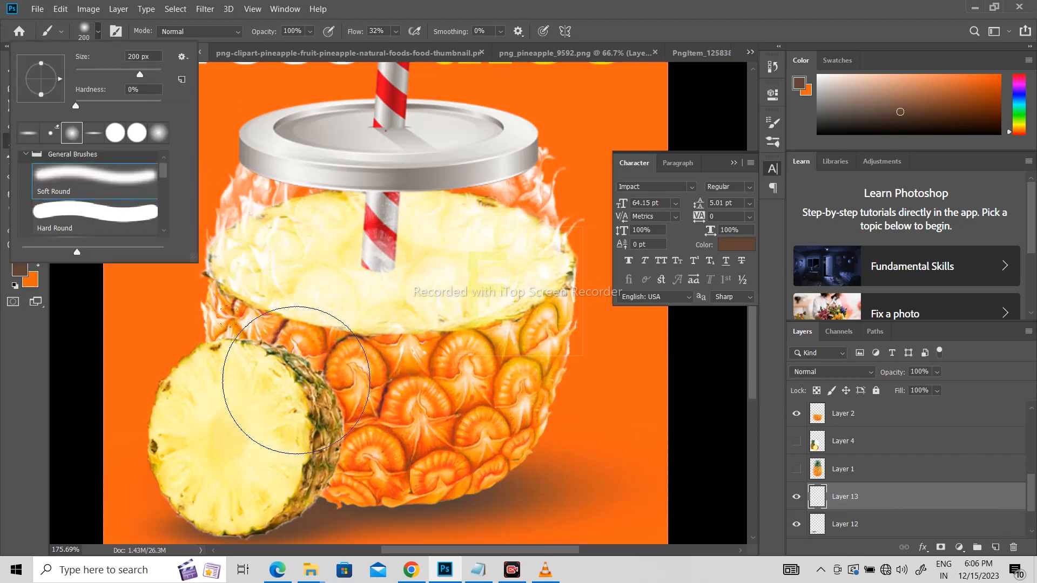
pyautogui.click(282, 395)
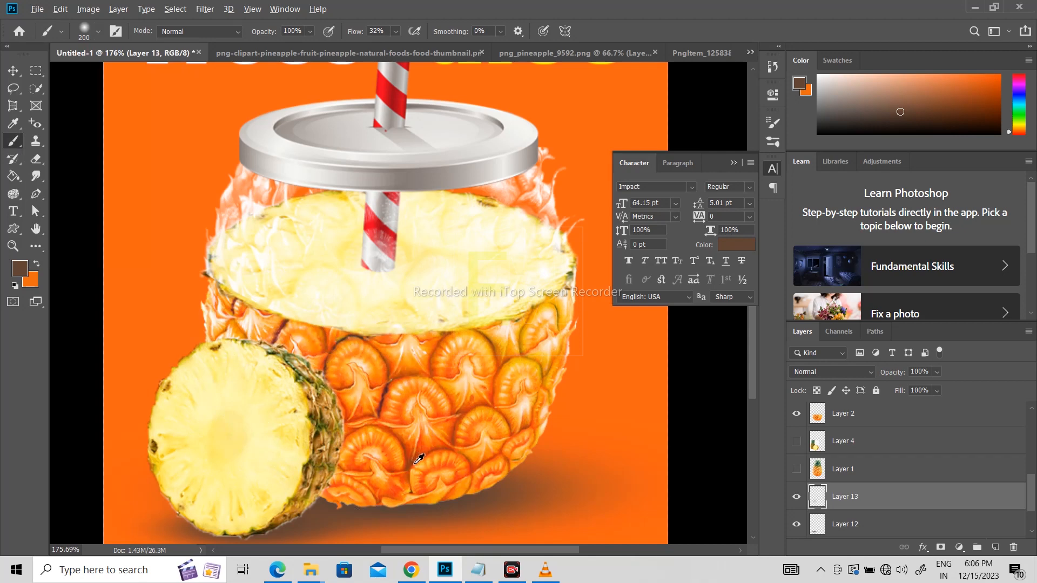
pyautogui.keyDown('alt'); pyautogui.click(418, 459); pyautogui.keyUp('alt')
pyautogui.press('[')
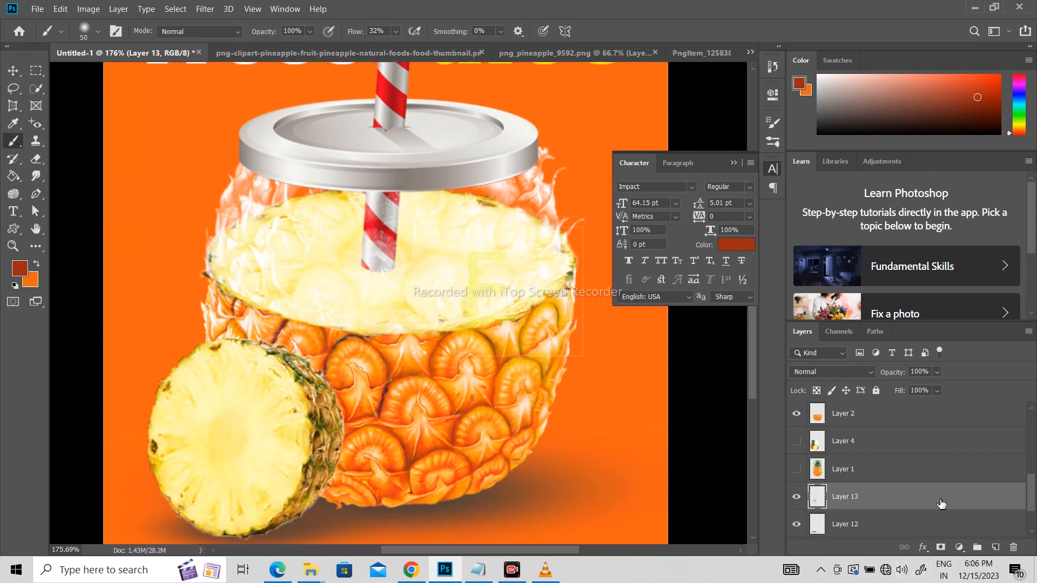
# Stack Layer 13 with the painted shading directly above Layer 2 and below Layer 11.
pyautogui.moveTo(941, 504); pyautogui.dragTo(922, 459)
pyautogui.scroll(-5, 479, 365)
pyautogui.scroll(-1, 525, 374)
pyautogui.scroll(1, 525, 375)
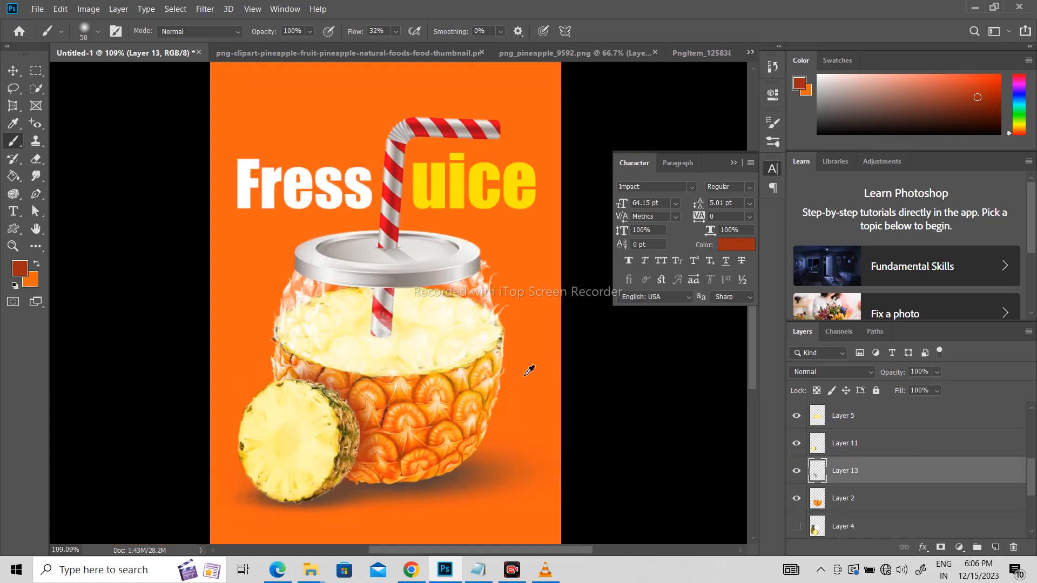